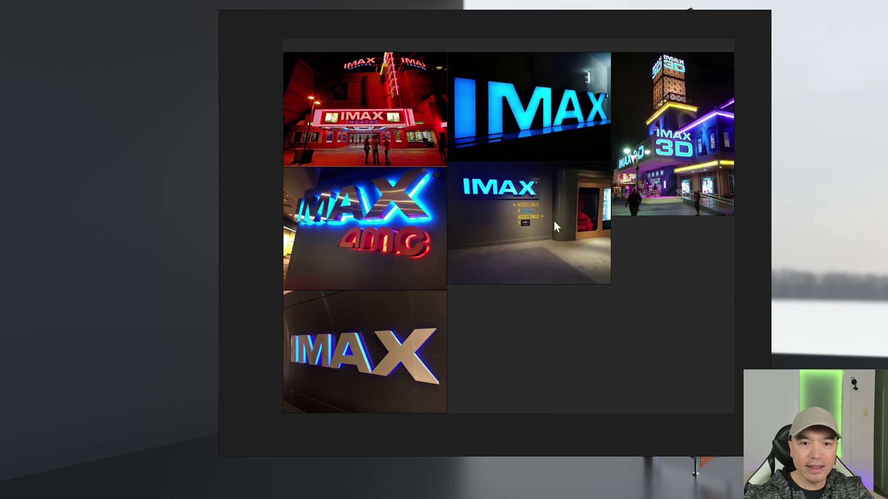
Step: Examine the IMAX sign reference photos up close
double_click(491, 194)
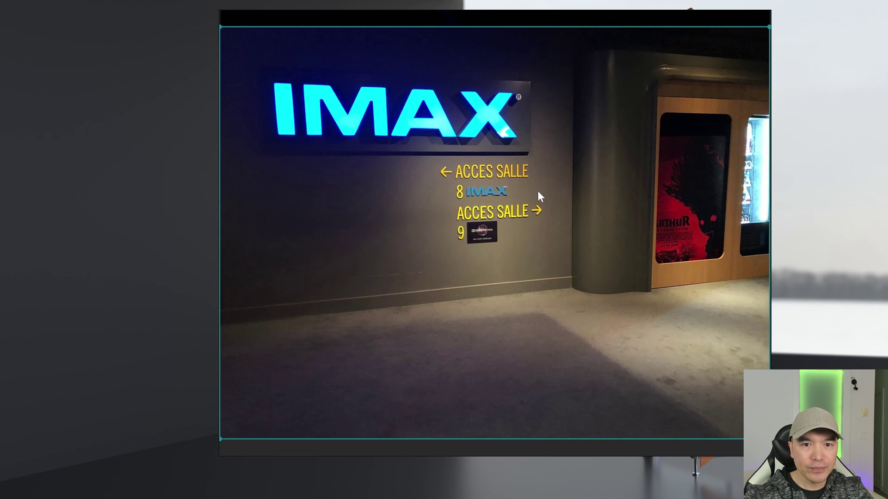
double_click(600, 173)
left_click(689, 268)
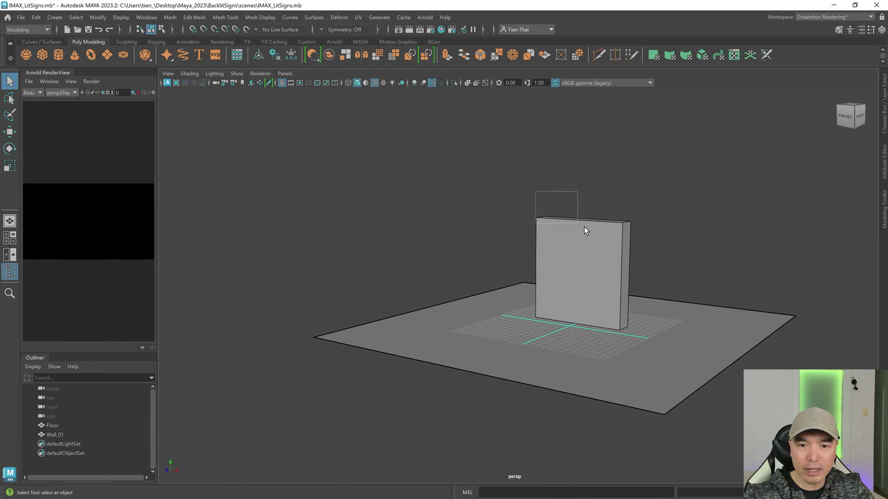
left_click_drag(584, 227, 587, 224)
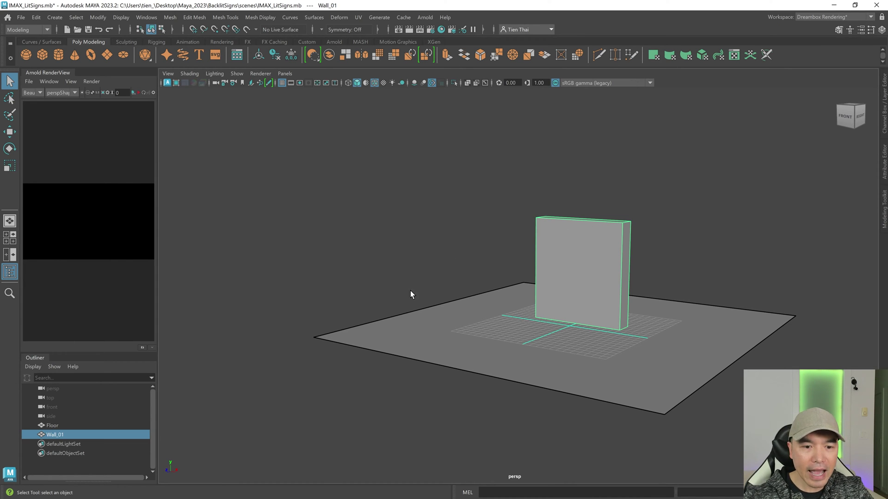
left_click(451, 345)
left_click(358, 228)
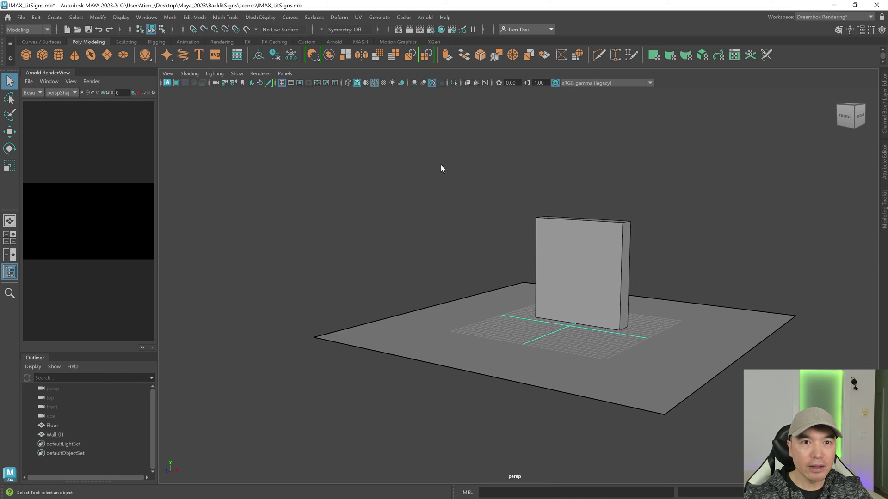
left_click(425, 17)
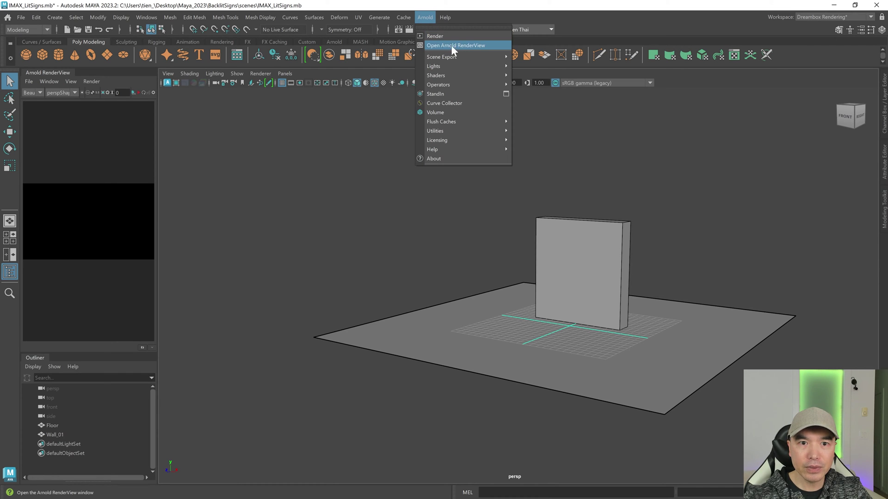
left_click(359, 174)
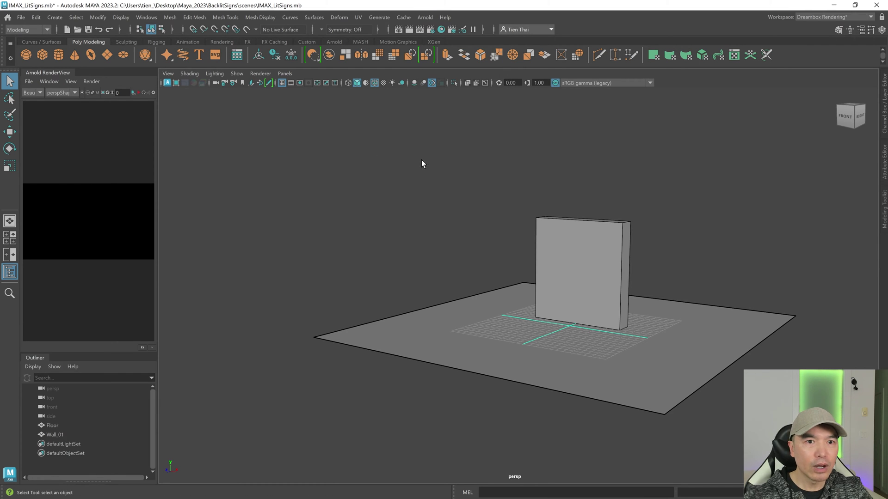
left_click(335, 42)
left_click(80, 42)
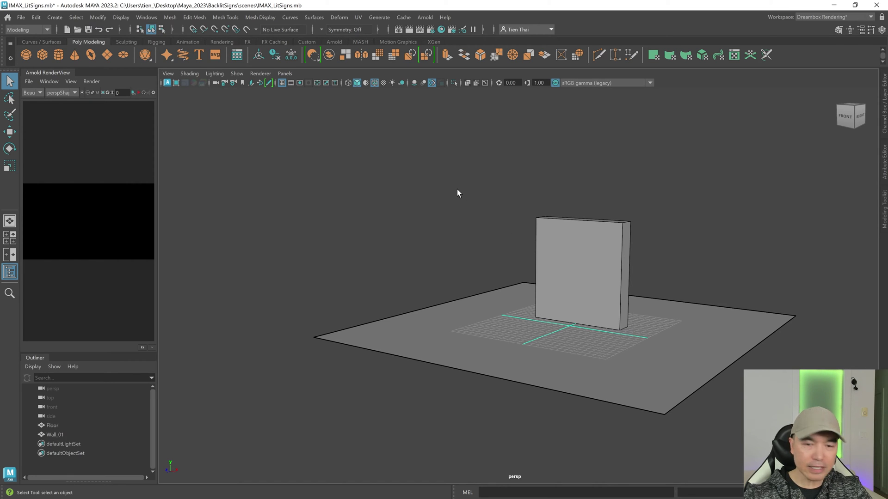
Step: Hide the Floor and Wall_01 objects and create a new 3D polygon type object
left_click_drag(451, 190, 607, 359)
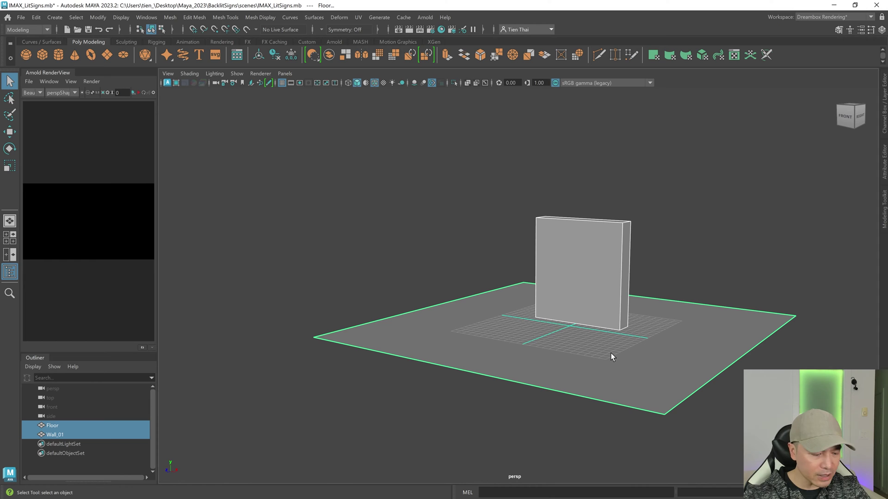
key("h")
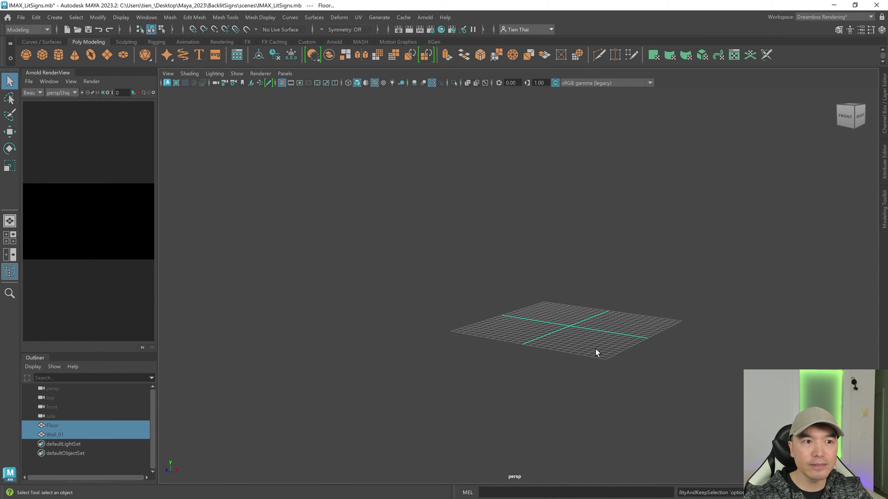
left_click(198, 55)
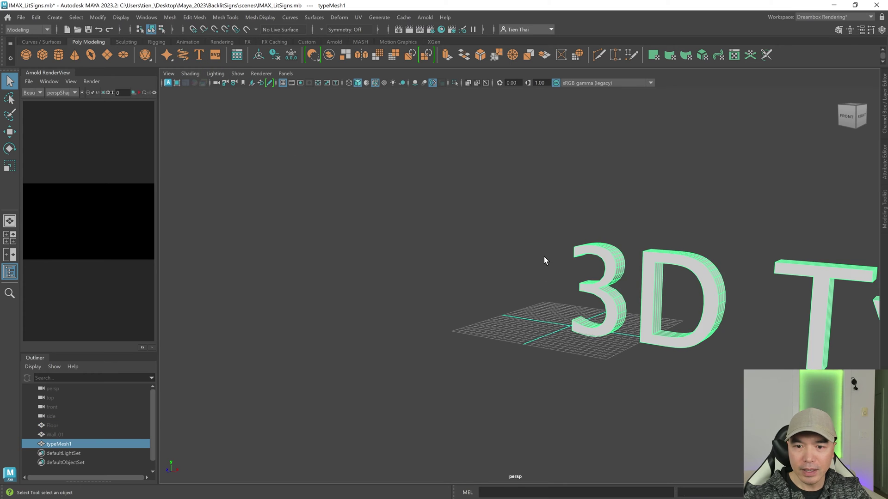
key("f")
left_click_drag(474, 329, 500, 330, "alt")
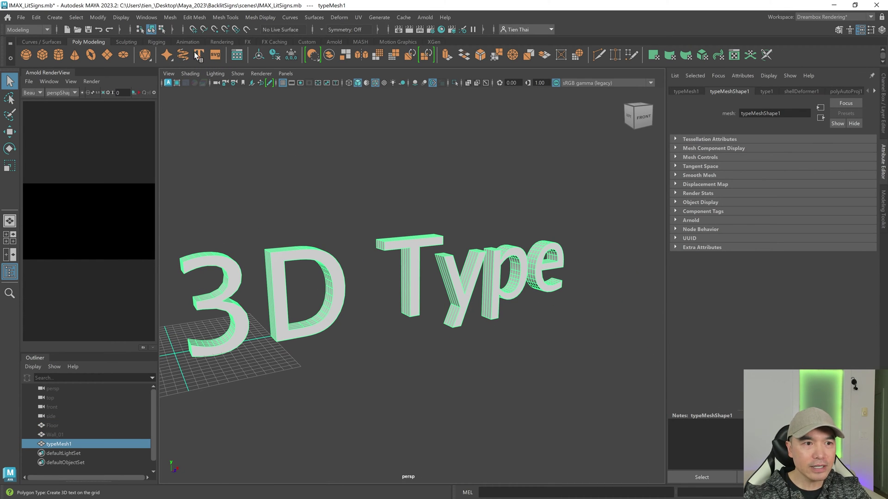
Step: Replace the default text of the 3D type object with IMAX in capital letters
left_click(766, 91)
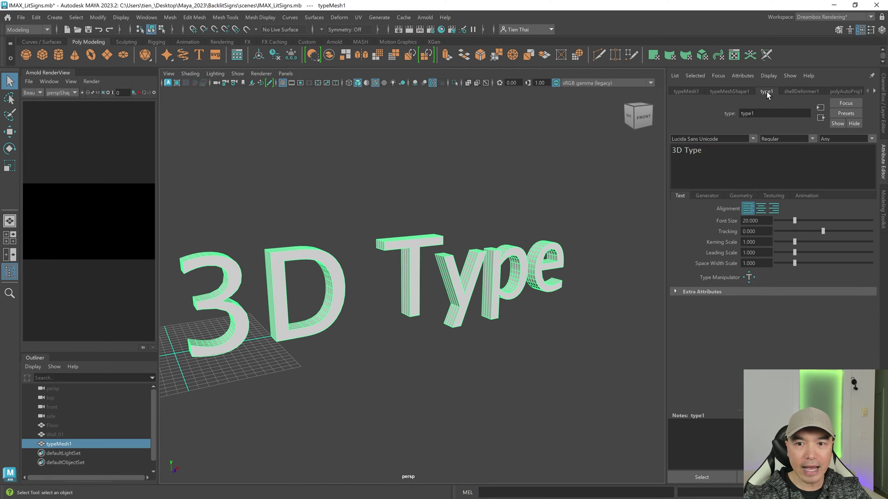
left_click(702, 151)
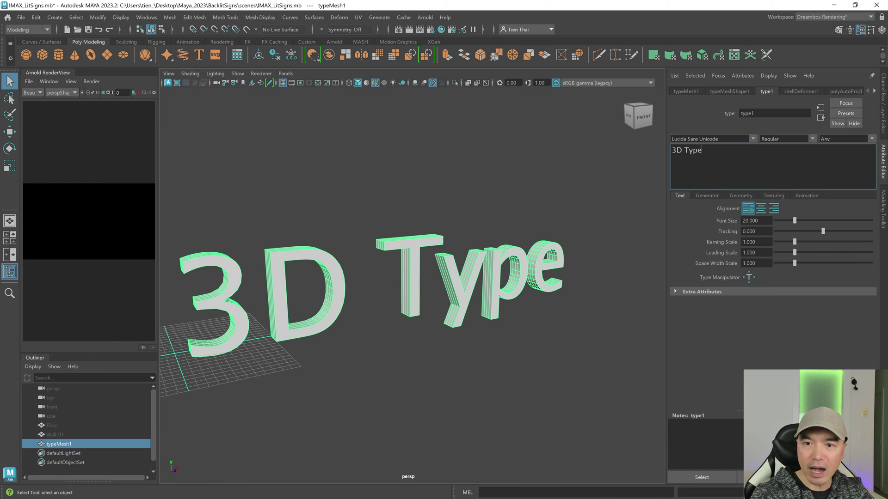
key("BackSpace")
key("BackSpace")
key("BackSpace")
key("BackSpace")
key("BackSpace")
key("BackSpace")
key("BackSpace")
key("Caps_Lock")
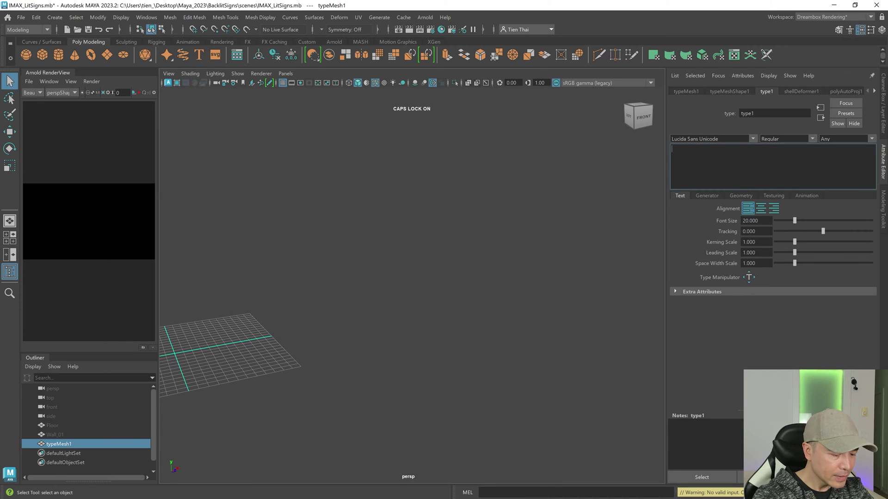
type("i")
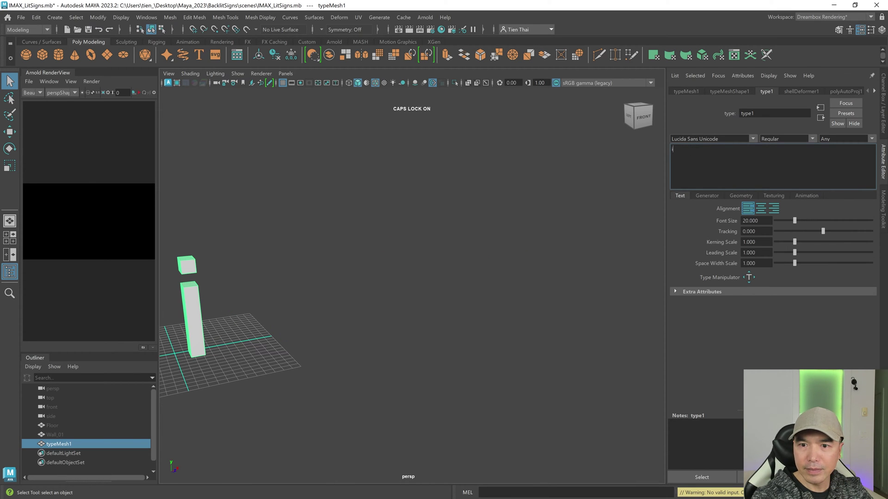
key("BackSpace")
type("IMAX")
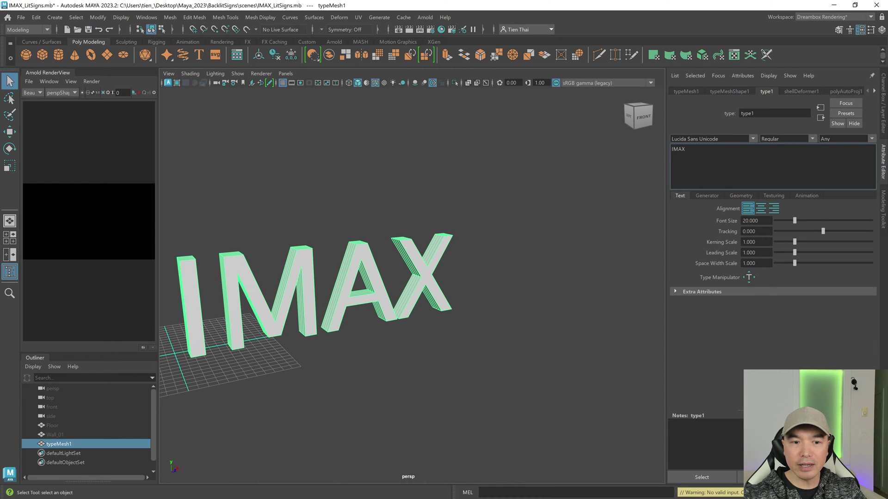
Step: Set the font of the IMAX text to Microgramma D Extended
left_click(753, 138)
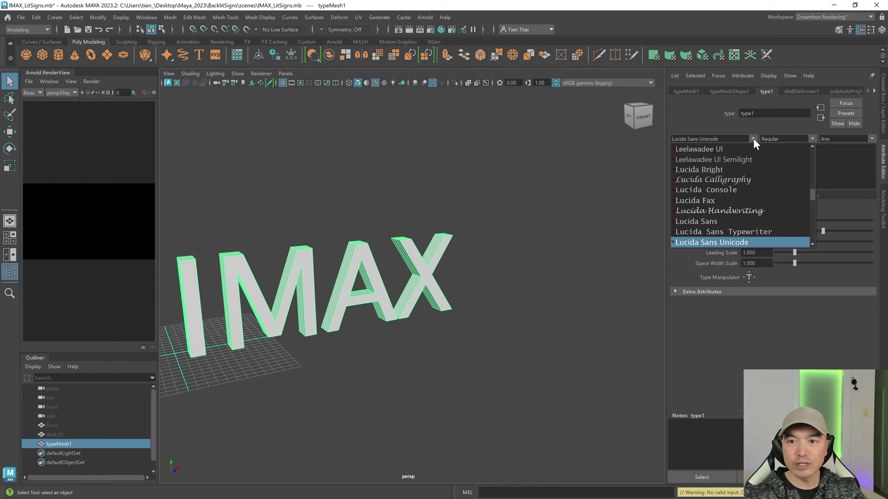
scroll(740, 180, "down", 3)
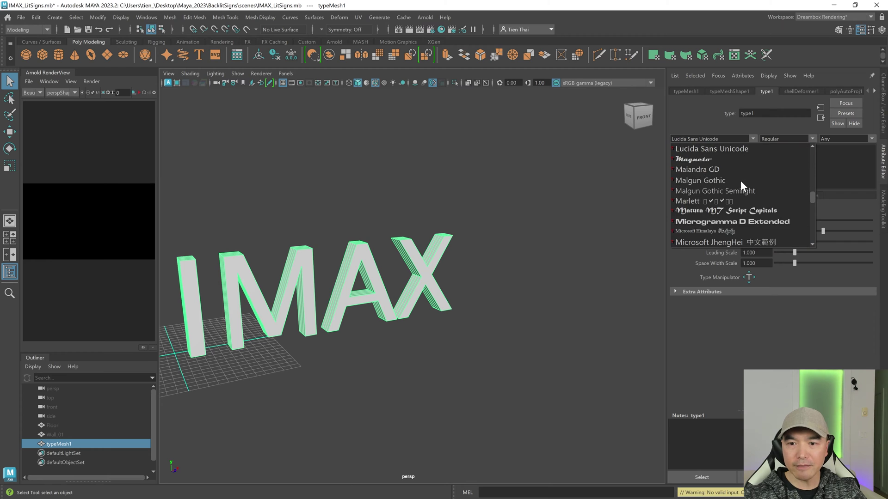
left_click(714, 217)
left_click_drag(503, 255, 453, 257, "alt")
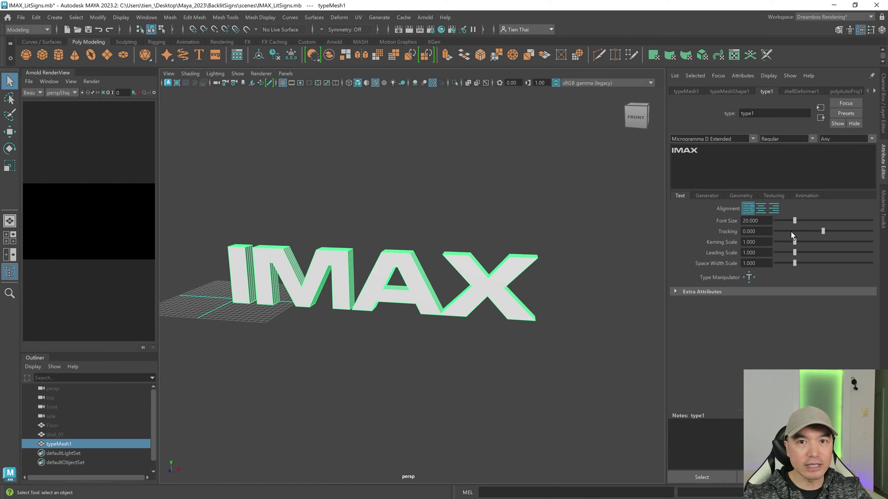
Step: Center-align the IMAX text on the grid and frame it in the view
right_click_drag(404, 329, 495, 347, "alt")
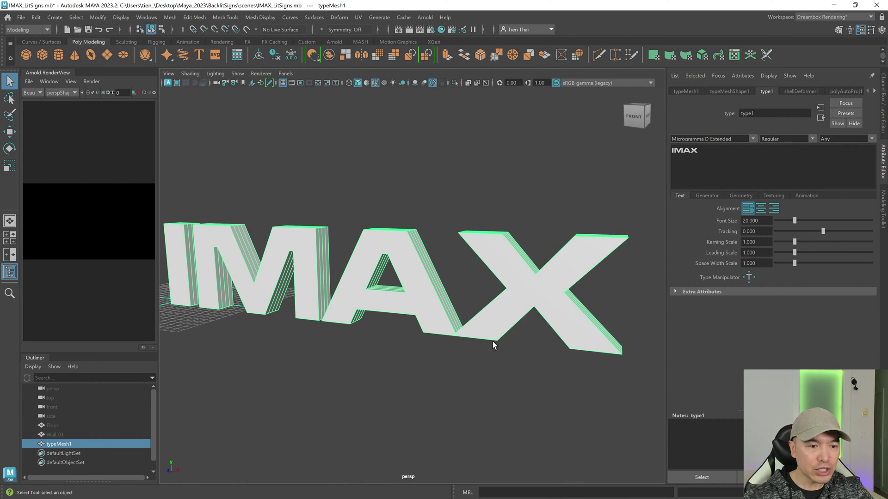
mouse_move(493, 347)
left_mouse_down("alt")
mouse_move(507, 341)
mouse_move(507, 356)
left_mouse_up("alt")
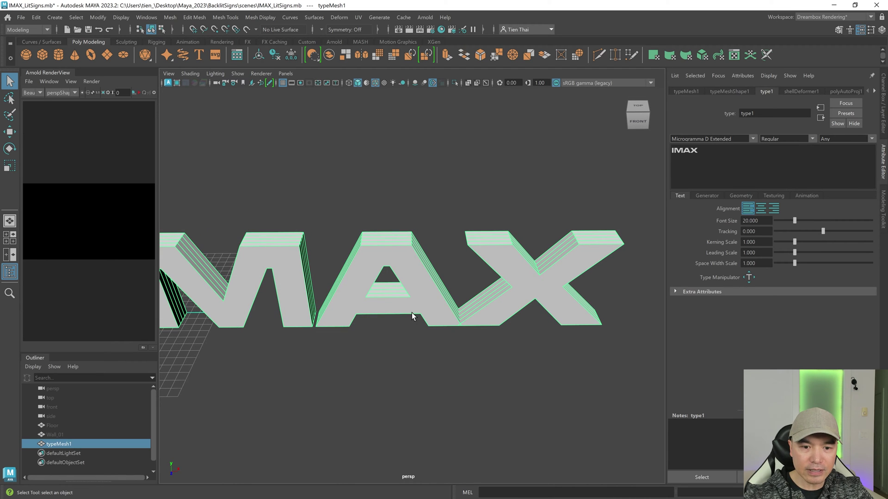
left_click_drag(469, 333, 496, 340, "alt")
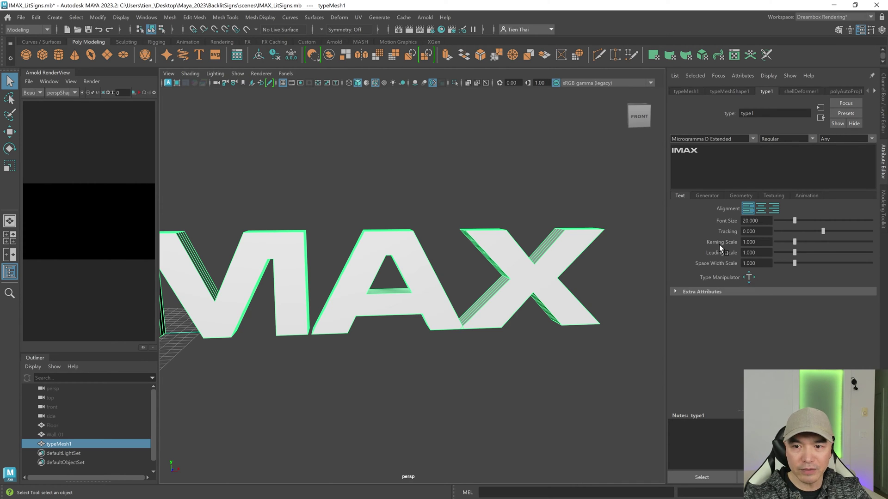
left_click(761, 209)
key("f")
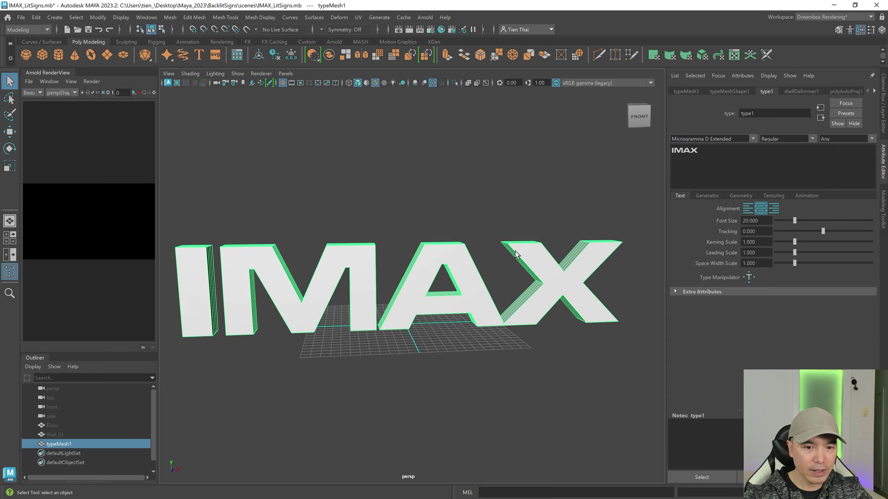
Step: Use the Type Manipulator on the letter X to adjust its sideways spacing from the A
left_click(748, 277)
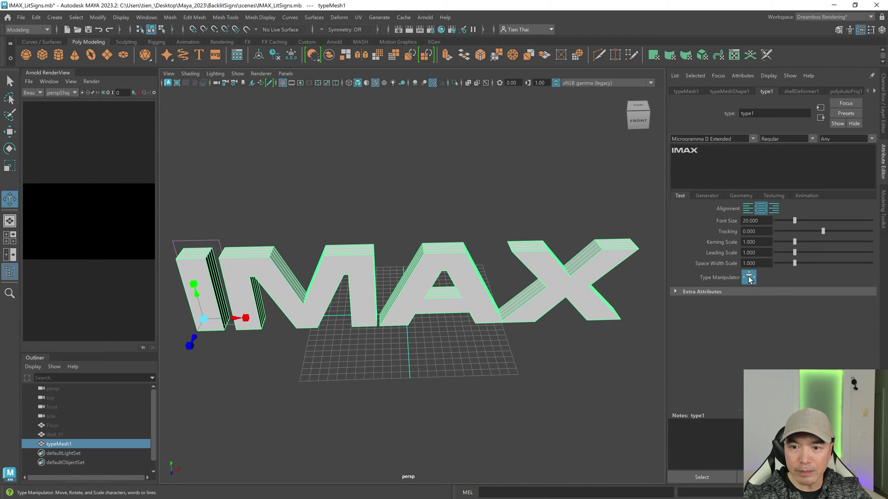
left_click(559, 305)
right_click_drag(562, 342, 634, 363, "alt")
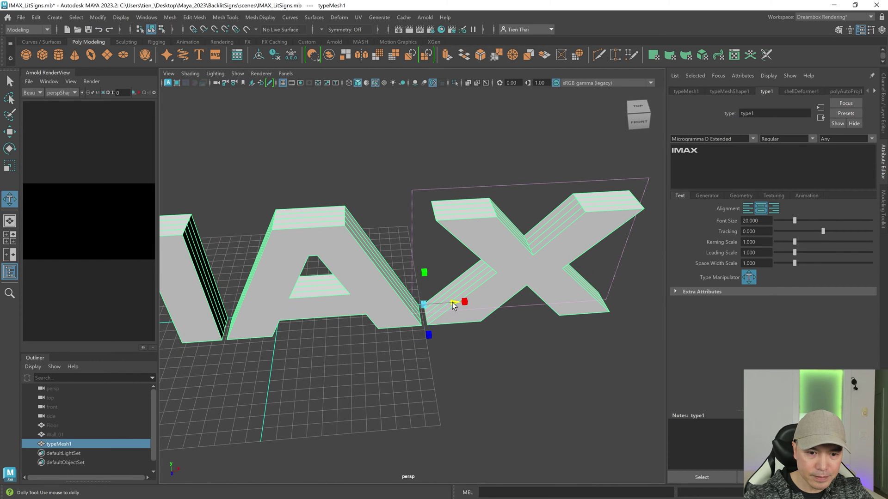
right_click_drag(451, 302, 453, 305, "alt")
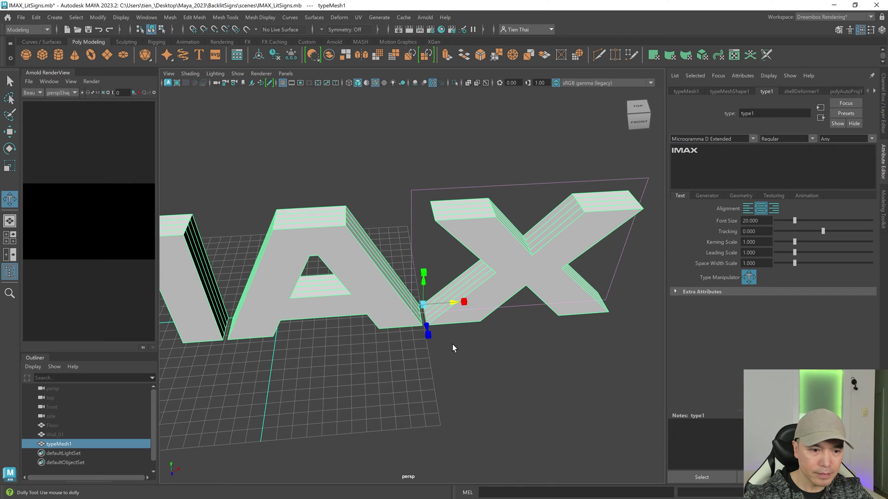
left_click_drag(452, 348, 430, 331, "alt")
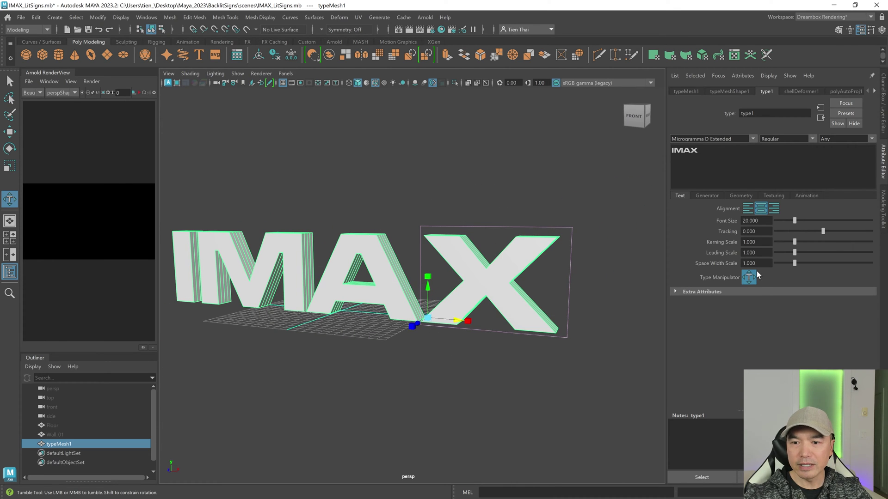
key("q")
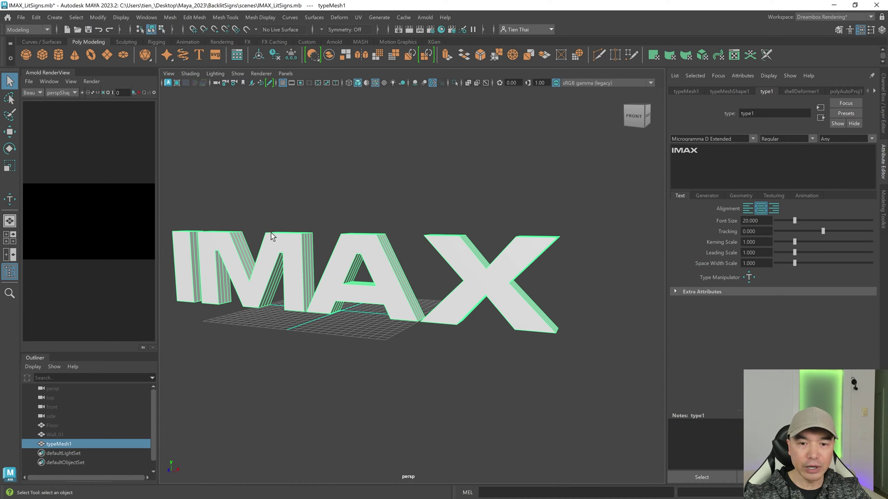
Step: Try reducing the font size of the IMAX text to about 9.3, and undo it
left_click_drag(365, 258, 380, 260, "alt")
left_click_drag(544, 263, 525, 251, "alt")
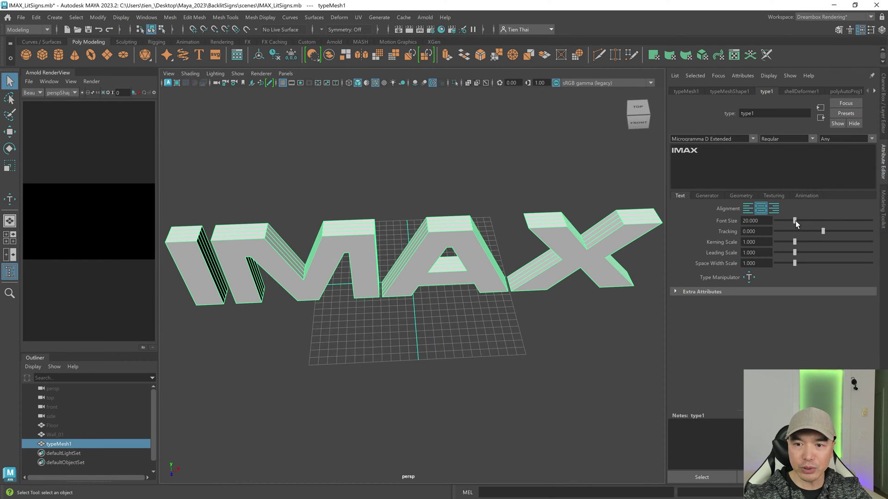
left_click_drag(796, 221, 784, 221)
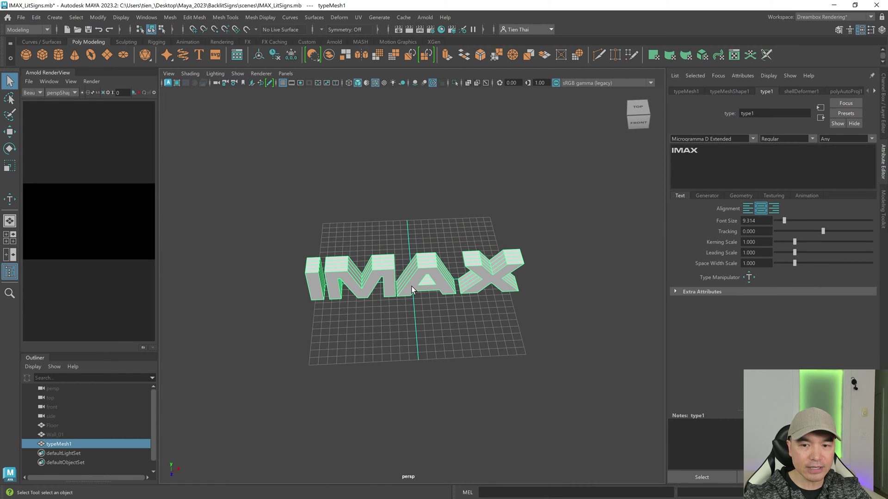
key("ctrl+z")
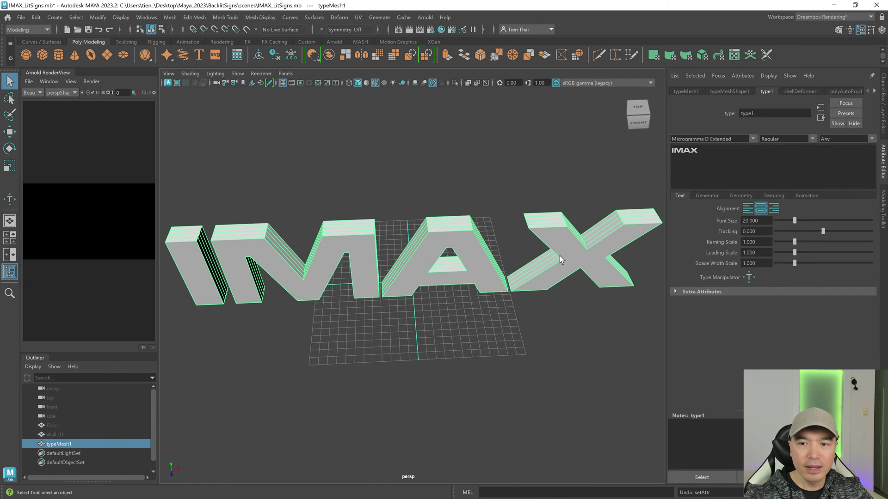
Step: Reduce the extrusion of the IMAX text to 1 division along its depth
left_click_drag(560, 256, 662, 232, "alt")
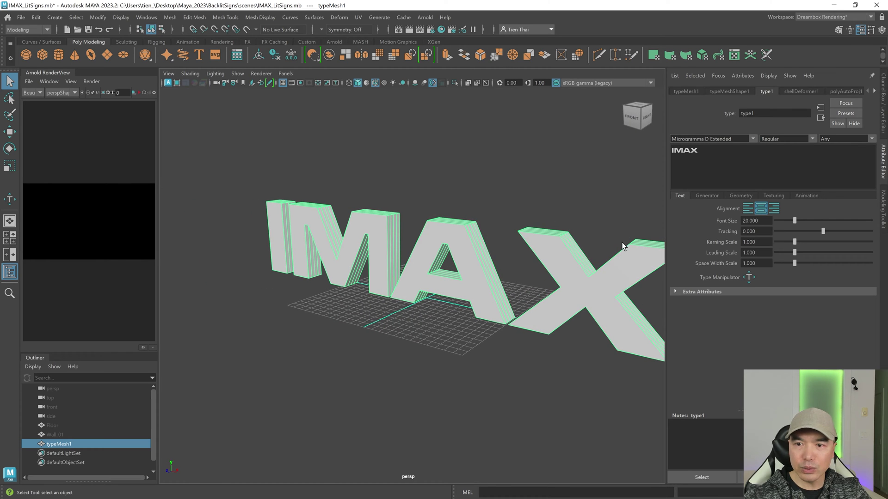
left_click(741, 195)
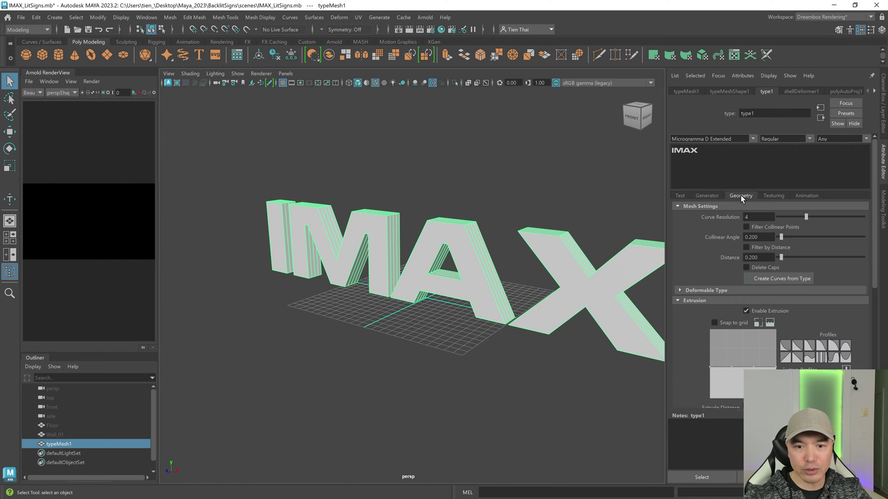
left_click_drag(481, 274, 387, 253, "alt")
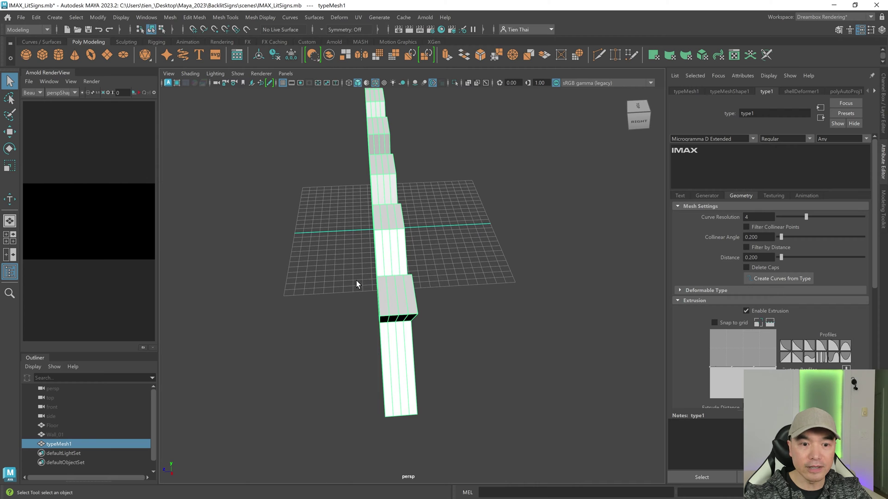
left_click_drag(357, 281, 511, 287, "alt")
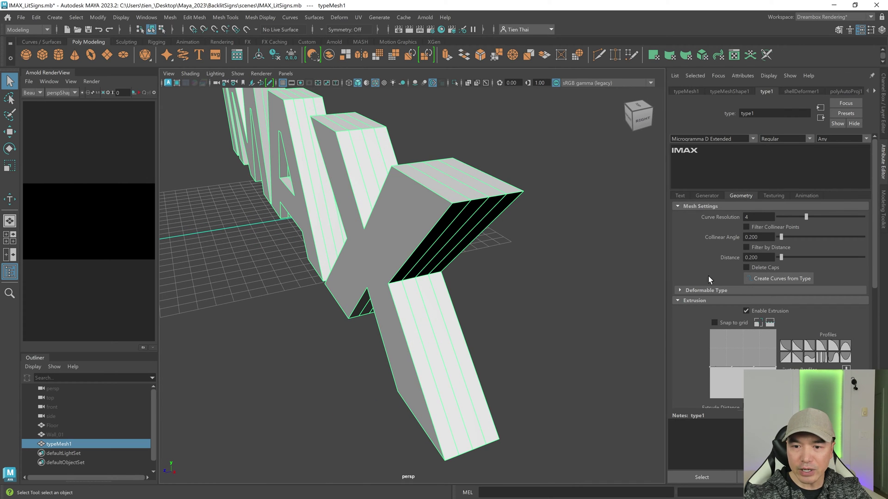
scroll(711, 280, "down", 3)
scroll(729, 284, "down", 2)
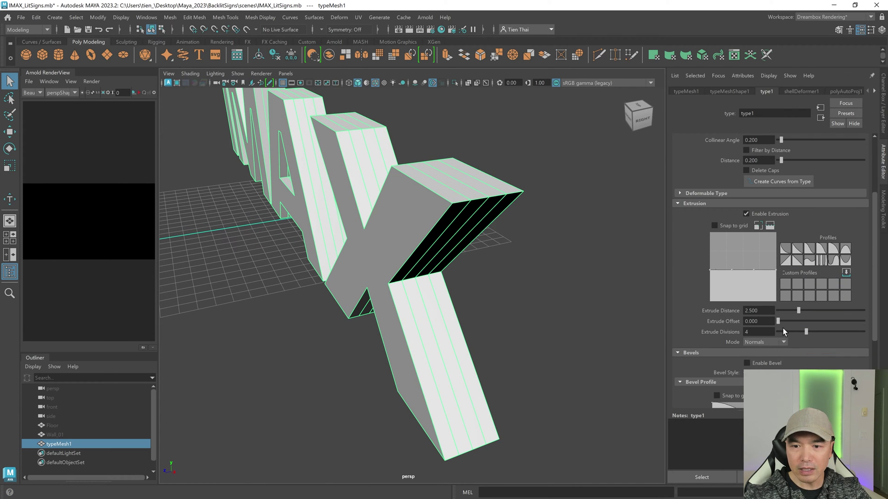
left_click_drag(805, 332, 777, 332)
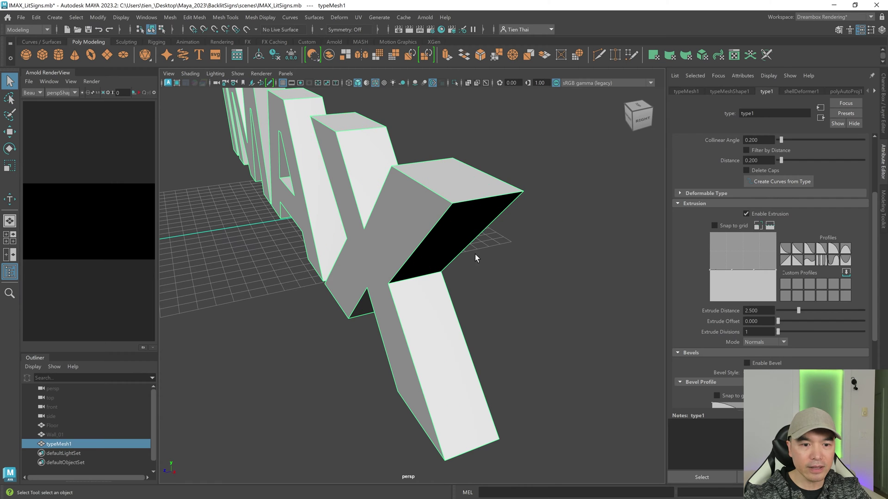
Step: Enable the Deformable Type option for the IMAX text's geometry
mouse_move(476, 257)
left_mouse_down("alt")
mouse_move(451, 257)
mouse_move(492, 257)
left_mouse_up("alt")
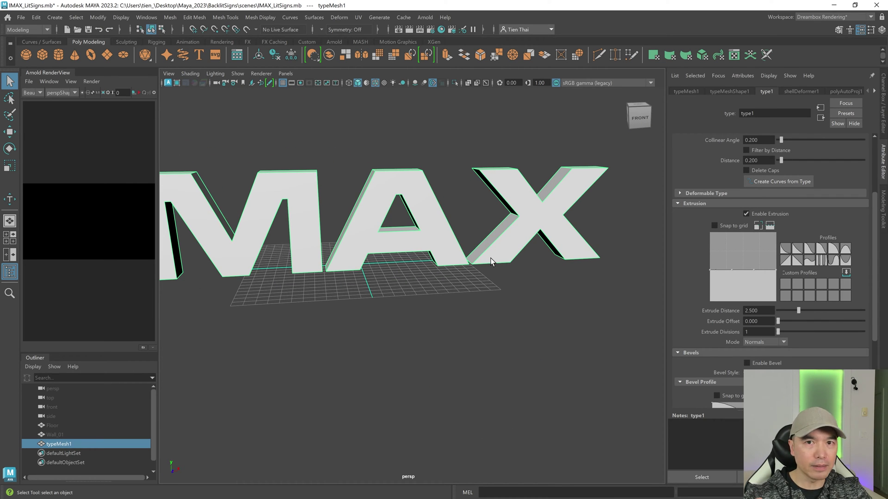
mouse_move(490, 258)
left_mouse_down("alt")
mouse_move(479, 243)
mouse_move(506, 265)
left_mouse_up("alt")
left_click(749, 194)
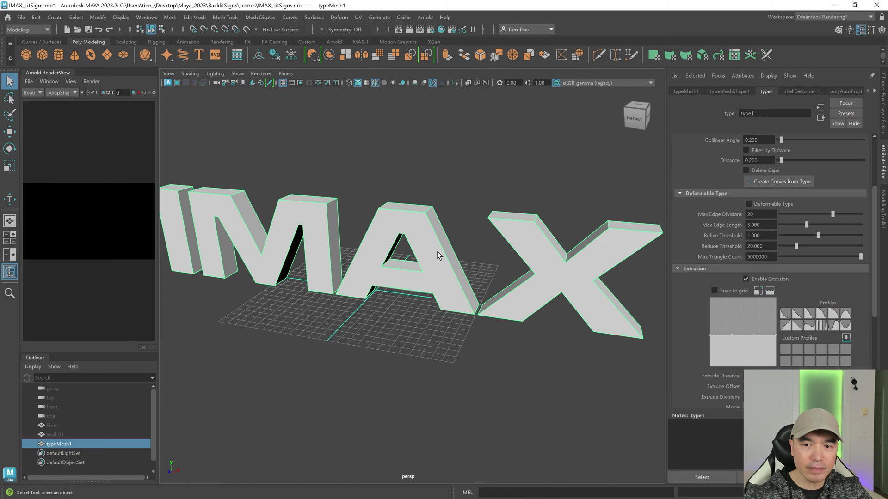
left_click_drag(491, 300, 433, 288, "alt")
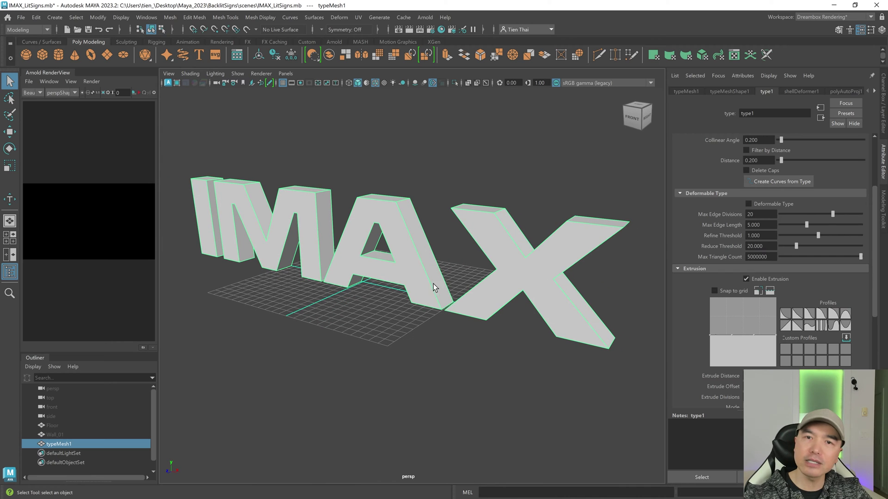
right_click_drag(401, 276, 441, 290, "alt")
left_click_drag(441, 257, 656, 242, "alt")
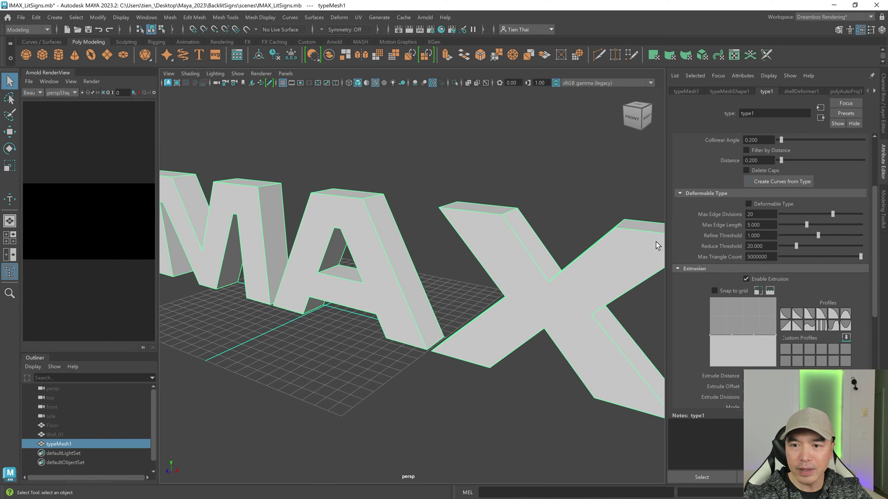
left_click(748, 205)
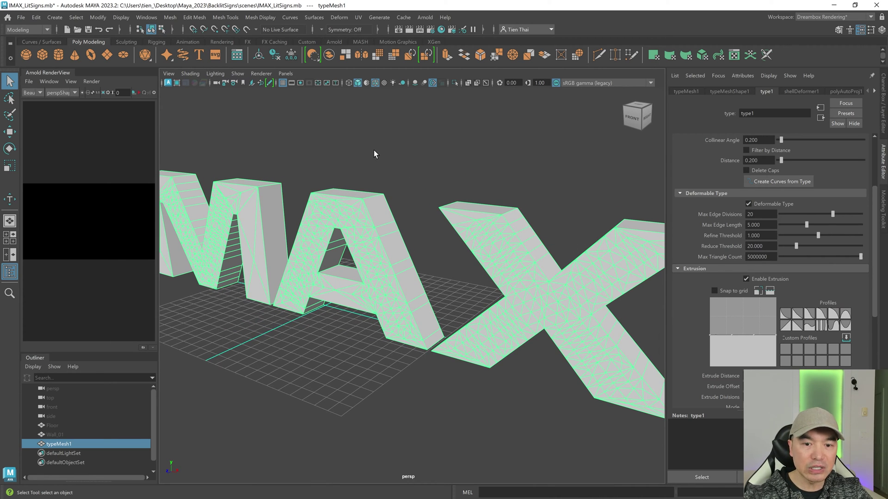
Step: Simplify the deformable mesh with Max Edge Divisions 1, Refine Threshold 2 and Reduce Threshold 100
left_click_drag(467, 285, 439, 293, "alt")
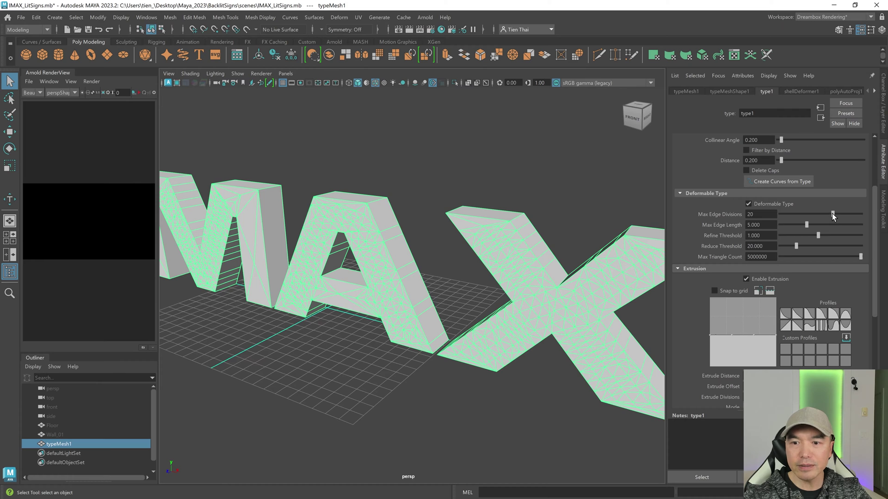
left_click_drag(831, 214, 730, 215)
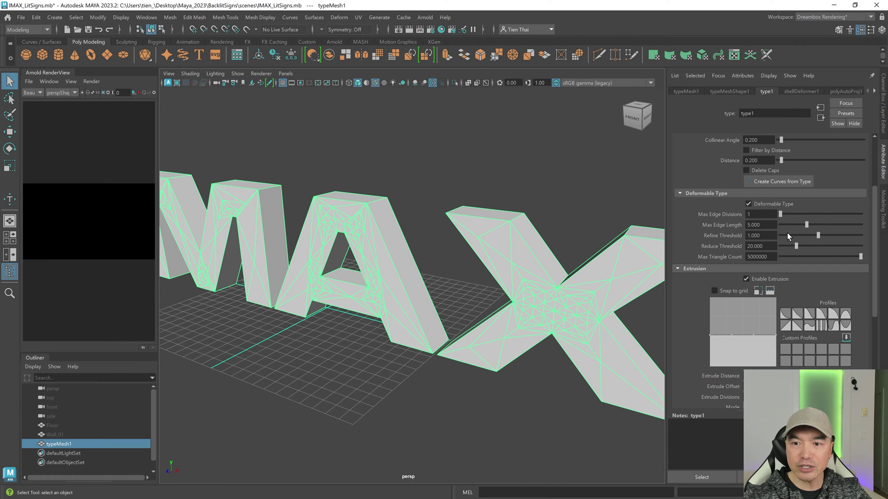
left_click_drag(818, 236, 870, 236)
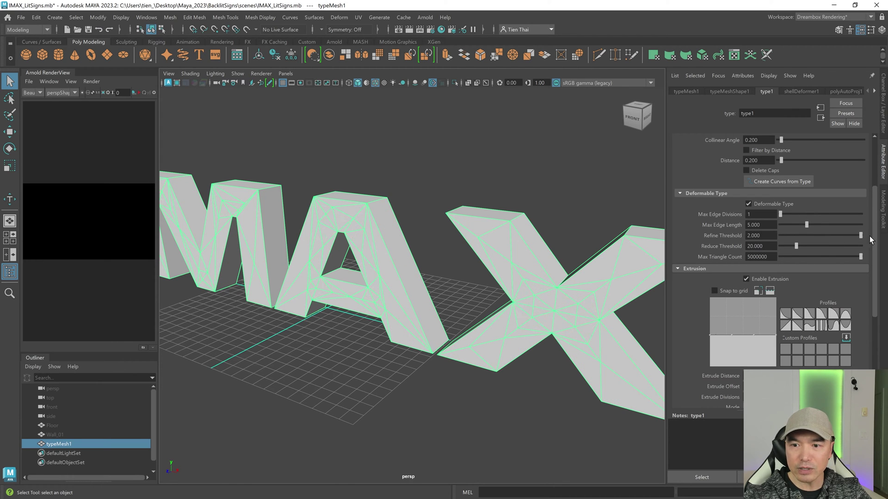
left_click_drag(795, 246, 865, 246)
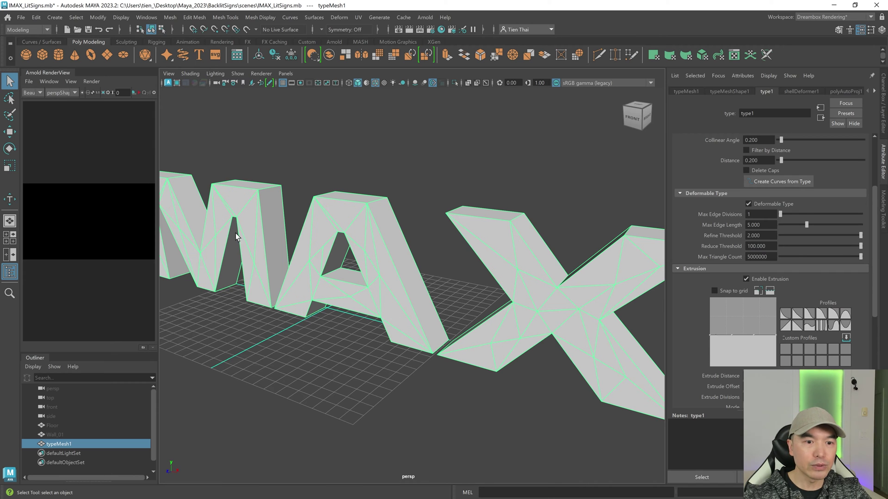
Step: Set the Extrude Distance of the IMAX text to 1.2
scroll(463, 252, "down", 5)
left_click_drag(464, 253, 468, 273, "alt")
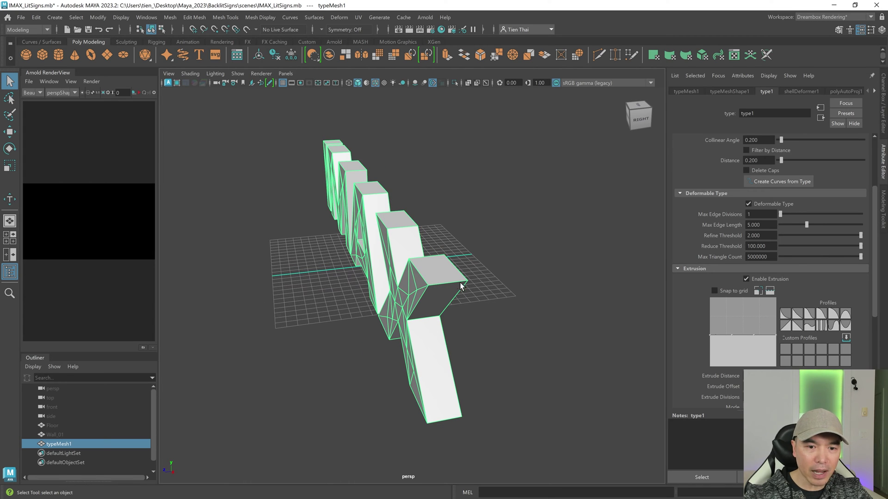
key("[")
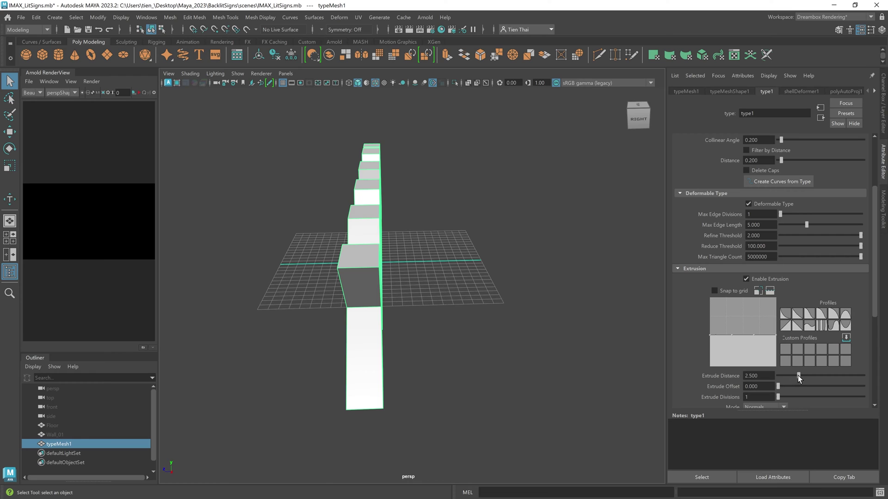
left_click_drag(797, 375, 787, 375)
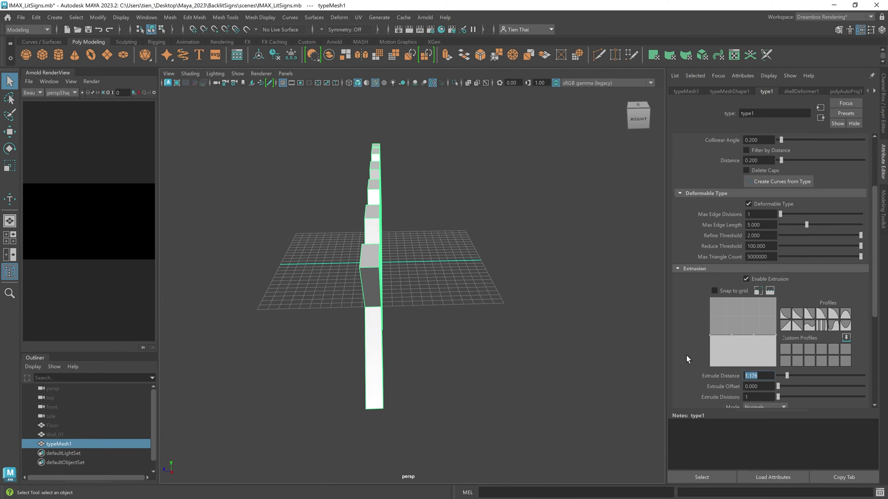
type("1.2")
key("Return")
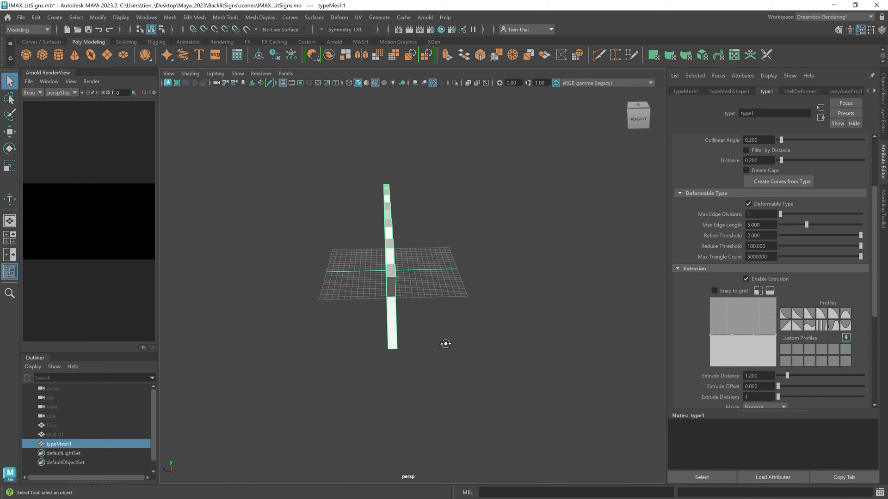
Step: Scale the IMAX text down uniformly to about half its size
left_click_drag(445, 343, 486, 337, "alt")
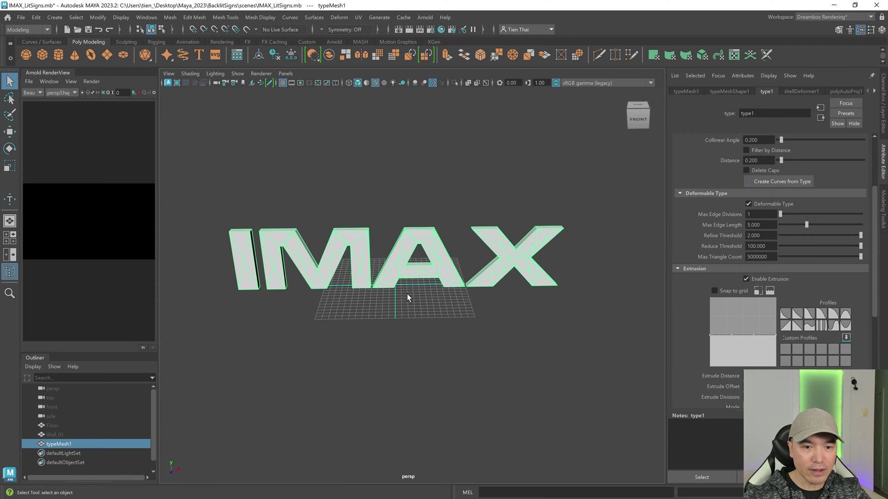
key("r")
left_click_drag(395, 284, 331, 302)
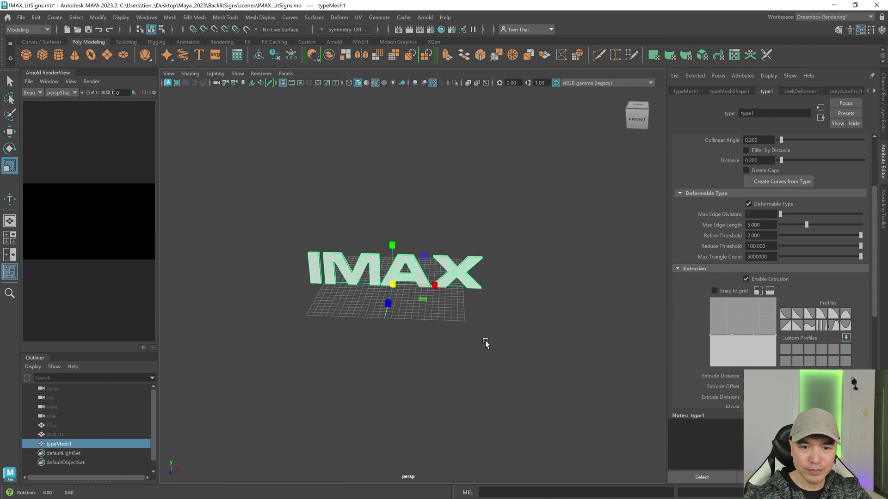
left_click_drag(485, 342, 531, 338, "alt")
key("q")
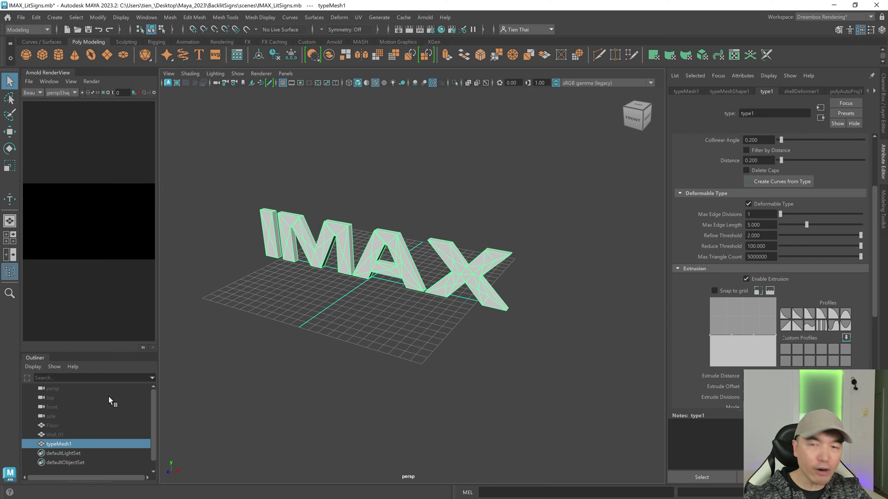
Step: Unhide the Floor and Wall_01 objects together
left_click(54, 426)
left_click(65, 435)
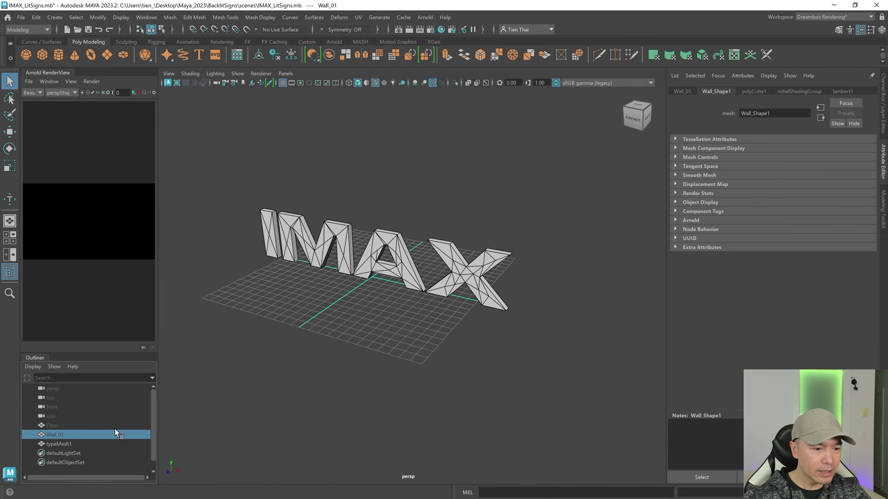
left_click(70, 425)
left_click(65, 435, "shift")
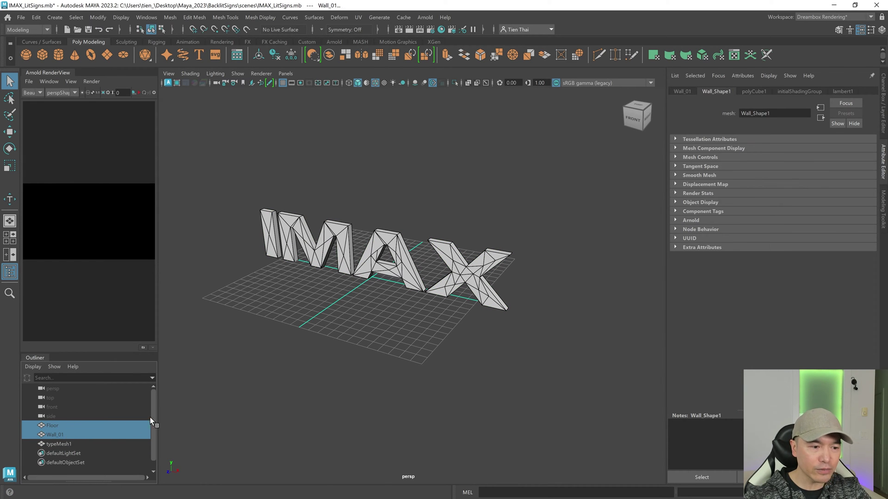
key("h")
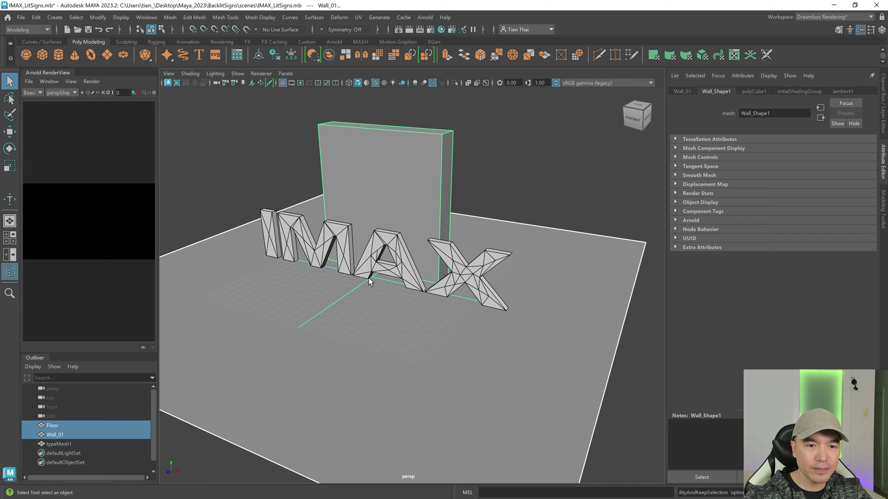
Step: Raise the IMAX text to about 10.15 cm and scale it down uniformly to fit the upper part of the wall
left_click(374, 252)
key("w")
left_click_drag(370, 245, 378, 158)
key("r")
left_click_drag(368, 200, 264, 237)
key("w")
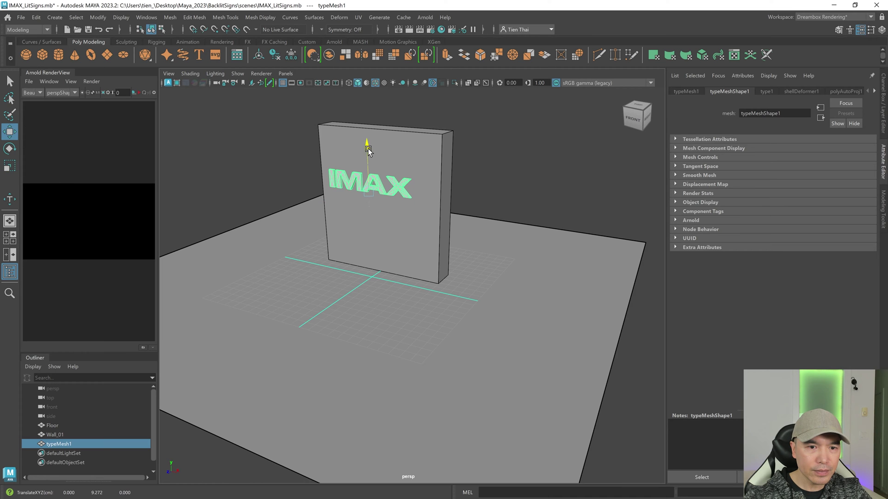
left_click_drag(373, 187, 372, 157)
Step: Move the IMAX text back in the side view to about -1.74 cm in Z, just in front of the wall
left_click_drag(442, 253, 467, 237, "alt")
key("r")
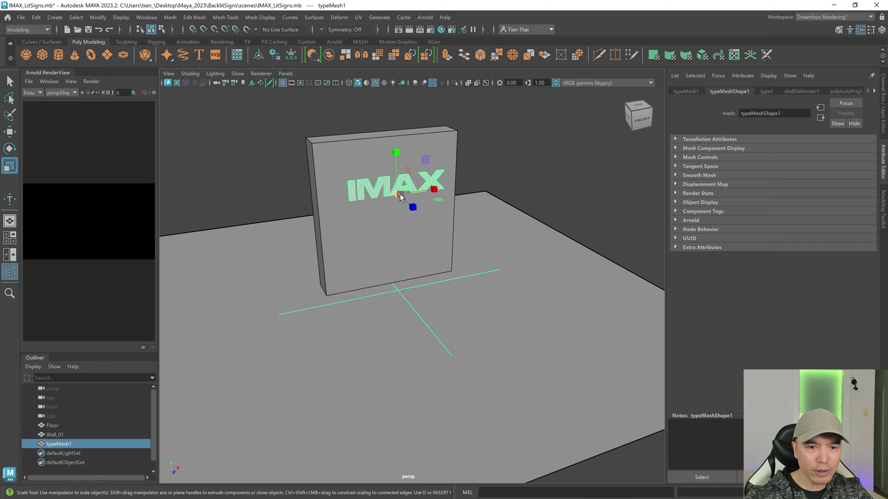
left_click_drag(500, 261, 467, 277, "alt")
key("w")
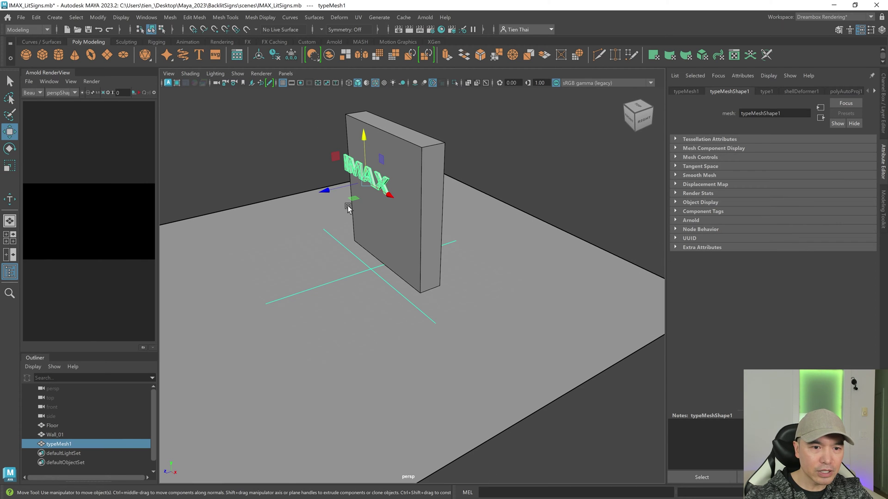
key("space")
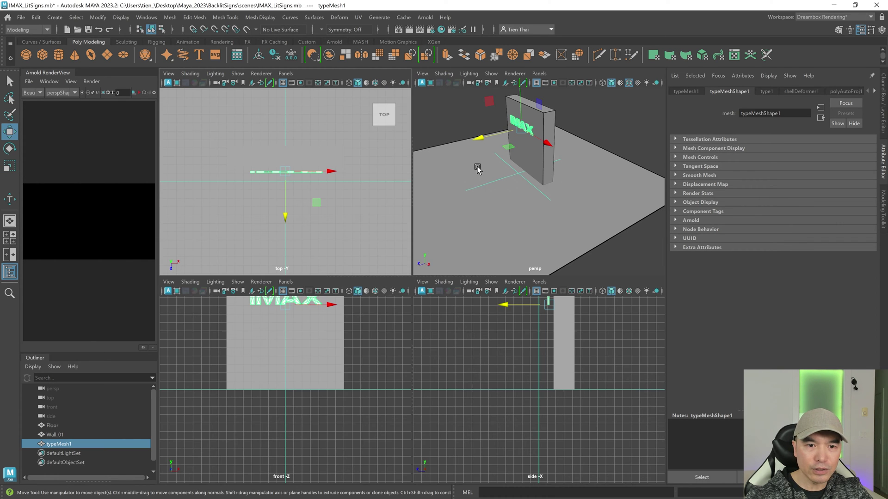
key("space")
key("f")
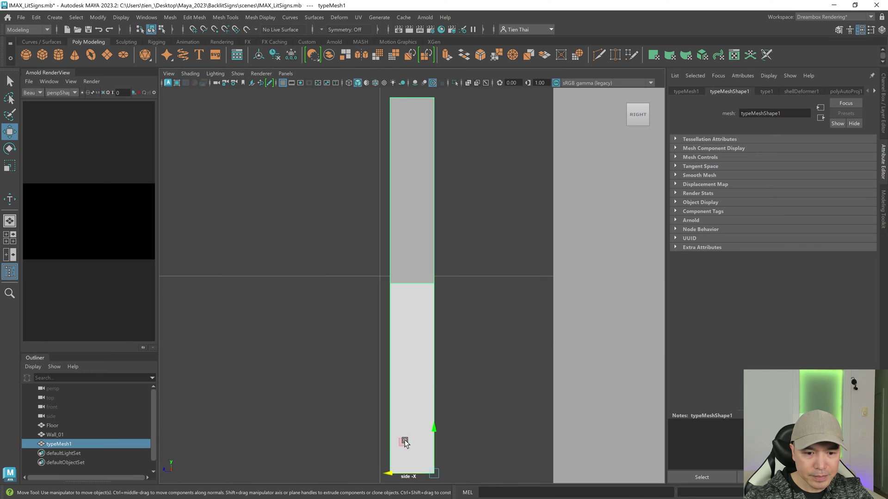
left_click_drag(388, 473, 506, 472)
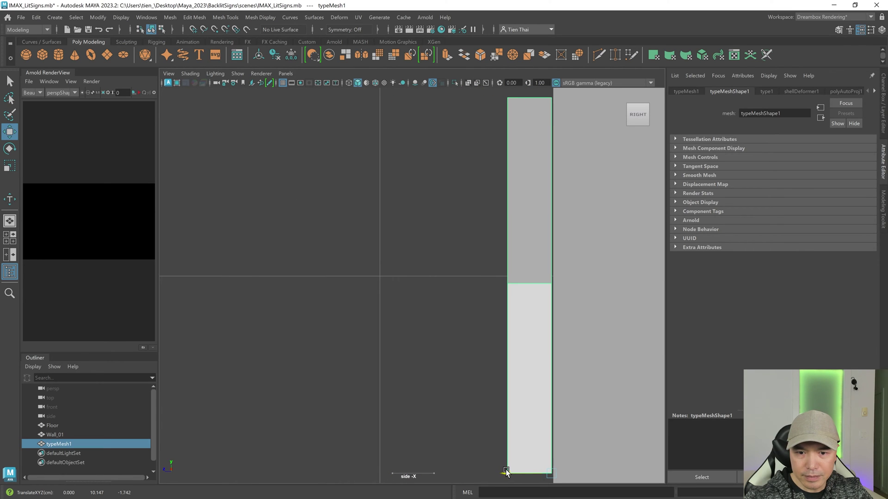
key("space")
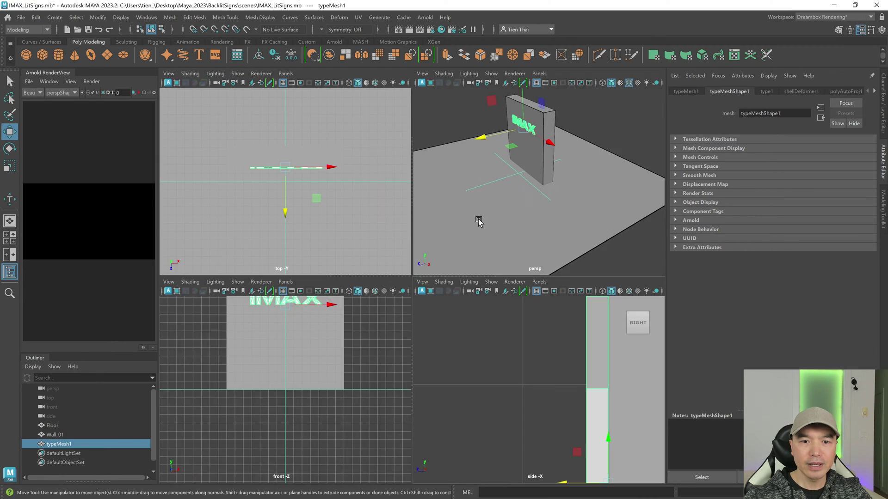
key("space")
Step: Assign a new aiStandardSurface material to the IMAX text mesh
left_click_drag(525, 198, 410, 186, "alt")
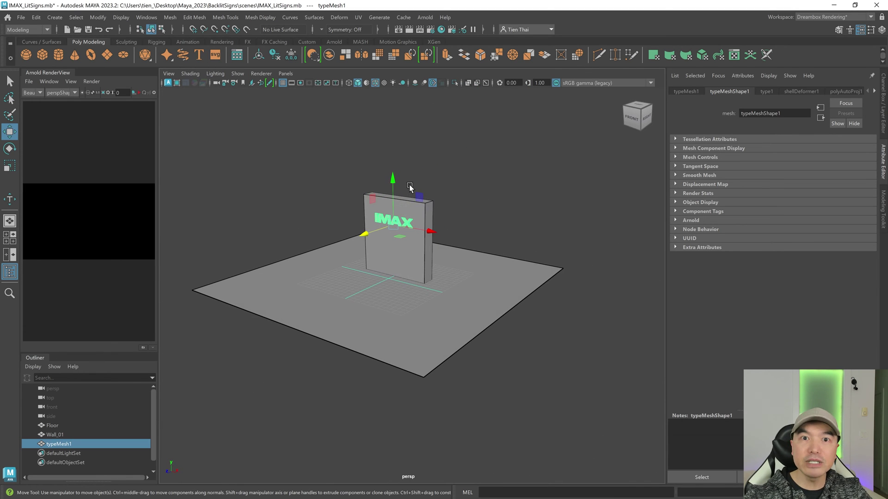
scroll(409, 186, "up", 5)
key("q")
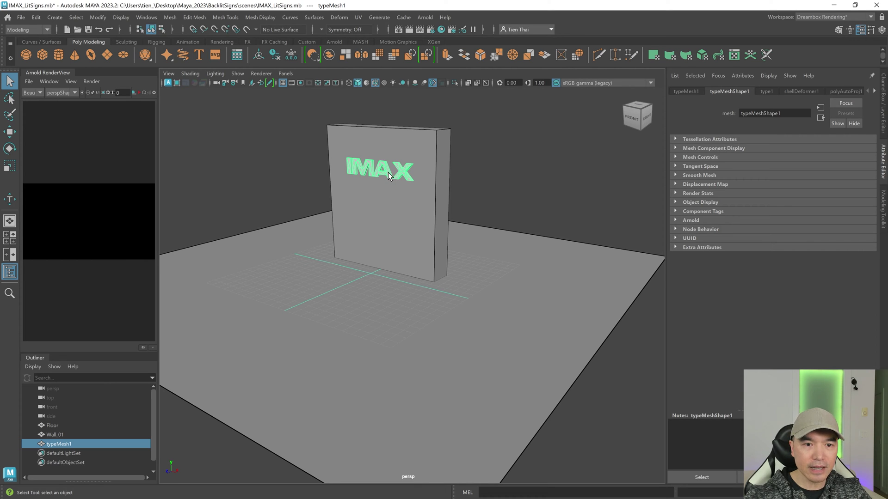
right_click(265, 125)
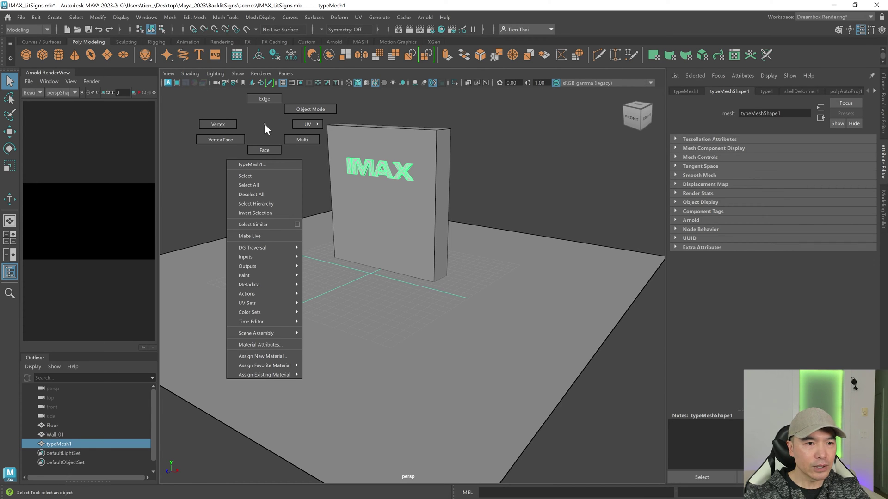
left_click(256, 355)
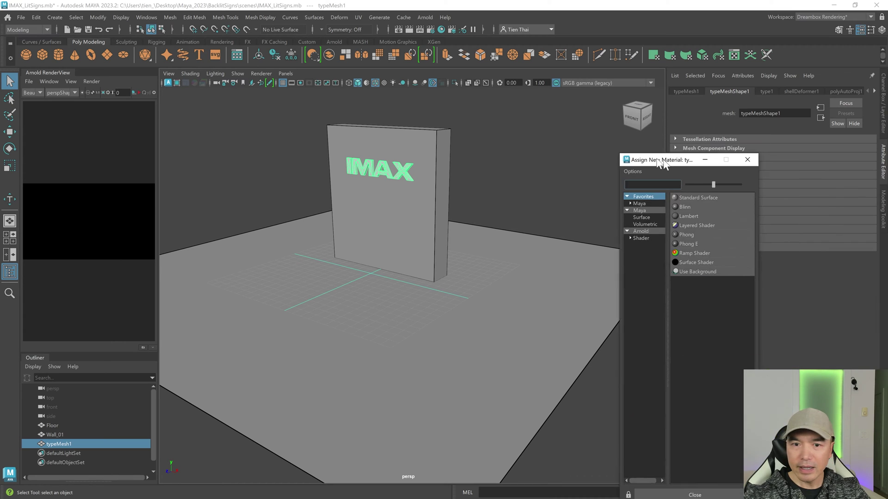
left_click(502, 189)
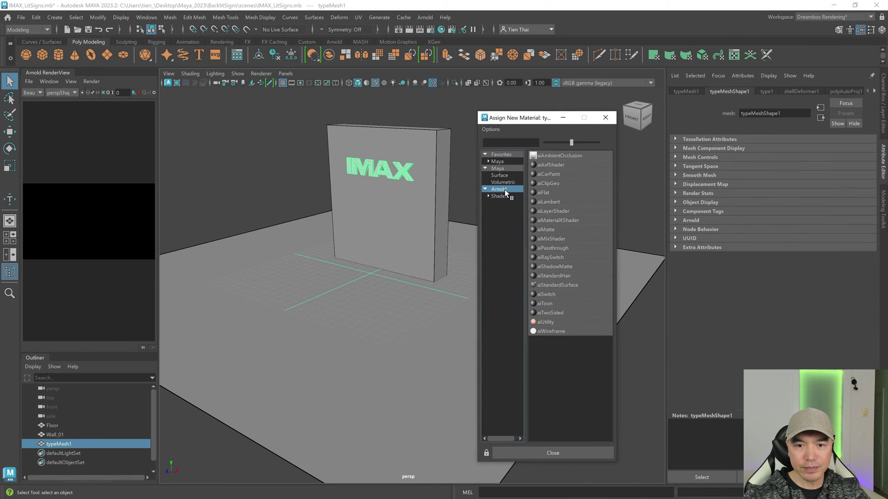
left_click(553, 285)
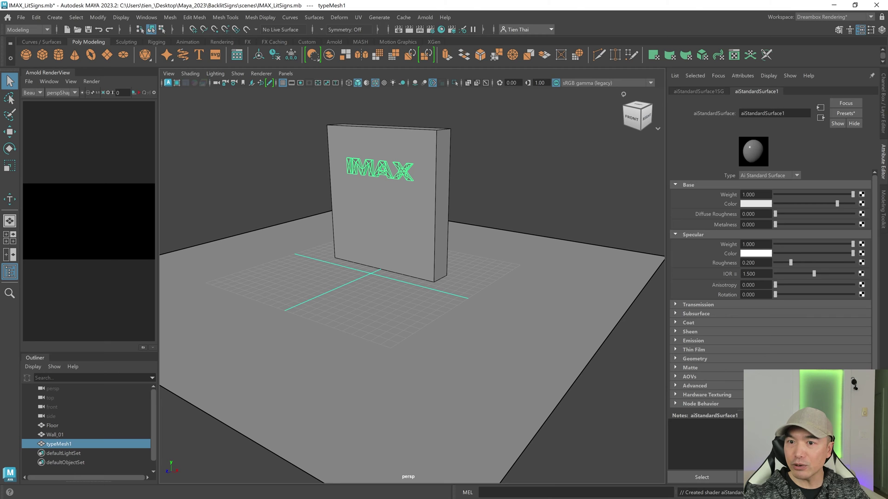
right_click_drag(526, 135, 529, 353)
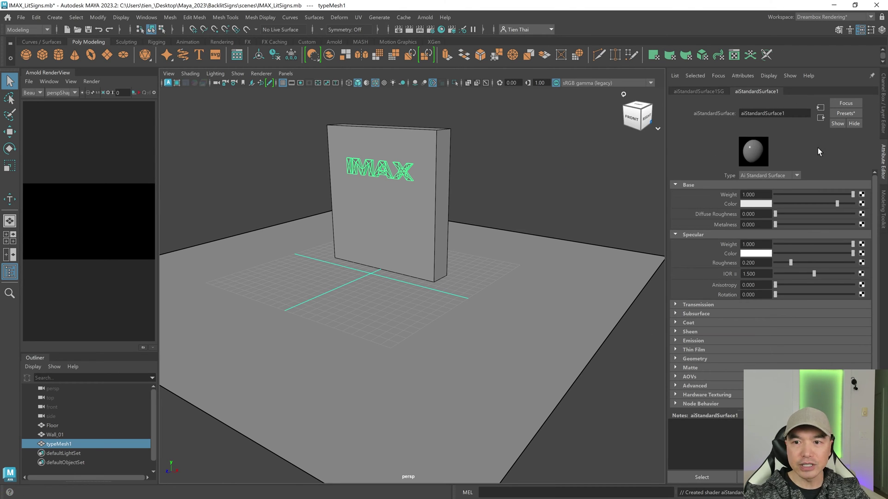
Step: Rename the IMAX text's new material as M_SignLit
double_click(781, 114)
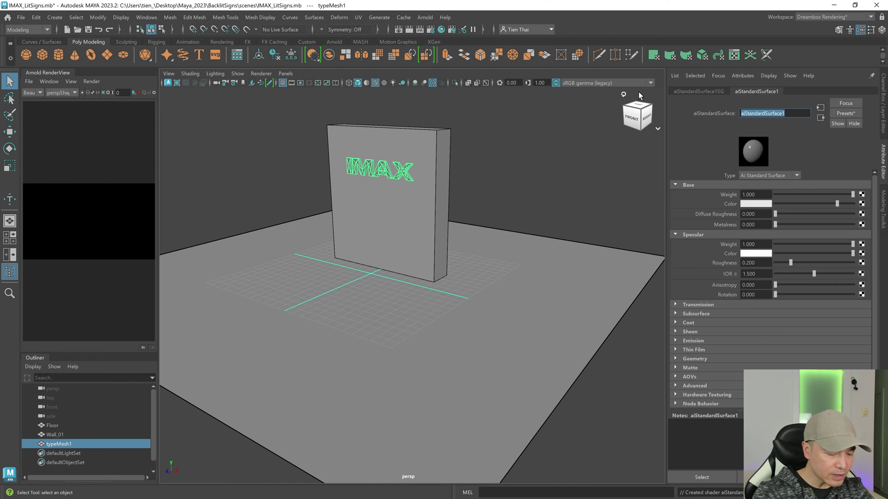
type("M_SignLit")
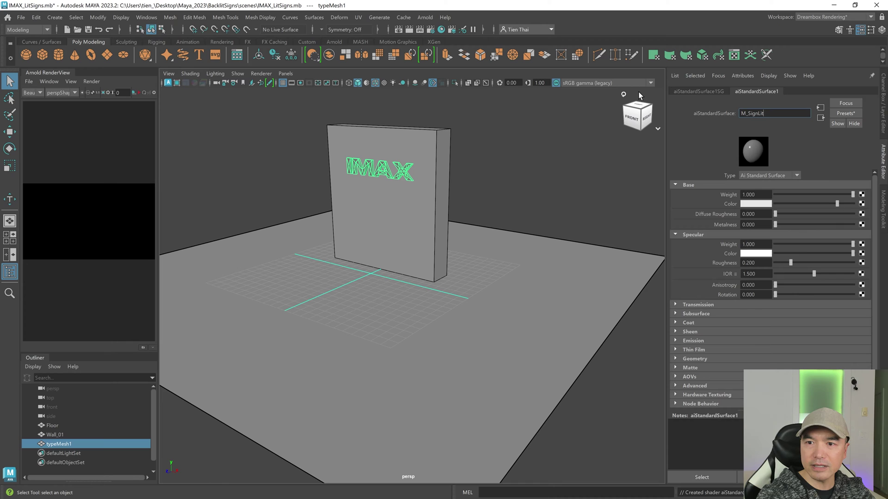
key("Return")
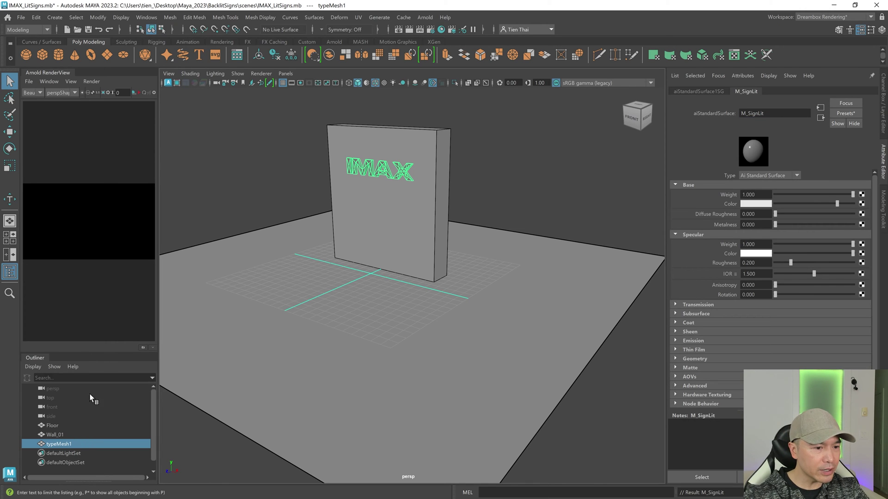
Step: Rename the IMAX text mesh object as IMAX_SignLit
double_click(63, 445)
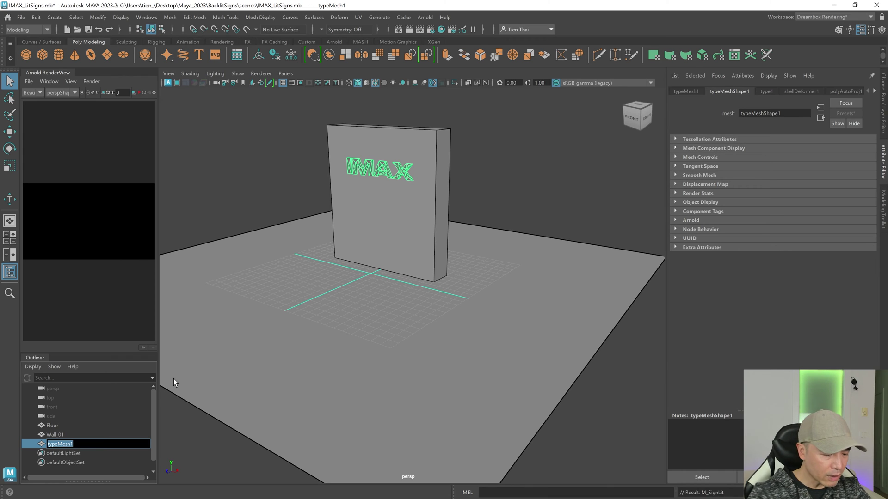
type("I")
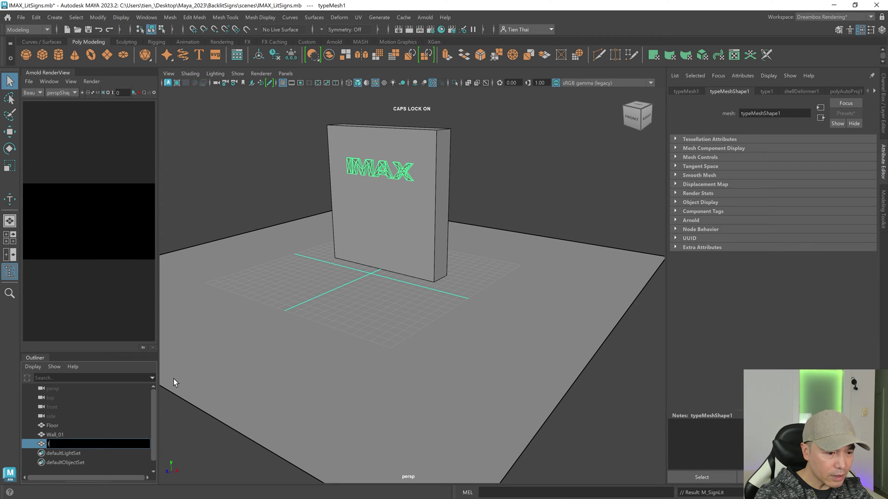
type("MAX_")
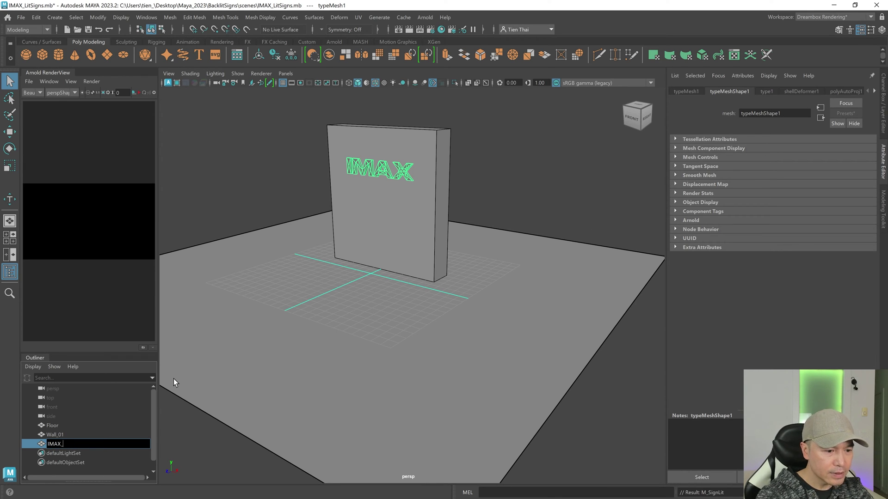
type("SignLit")
key("Return")
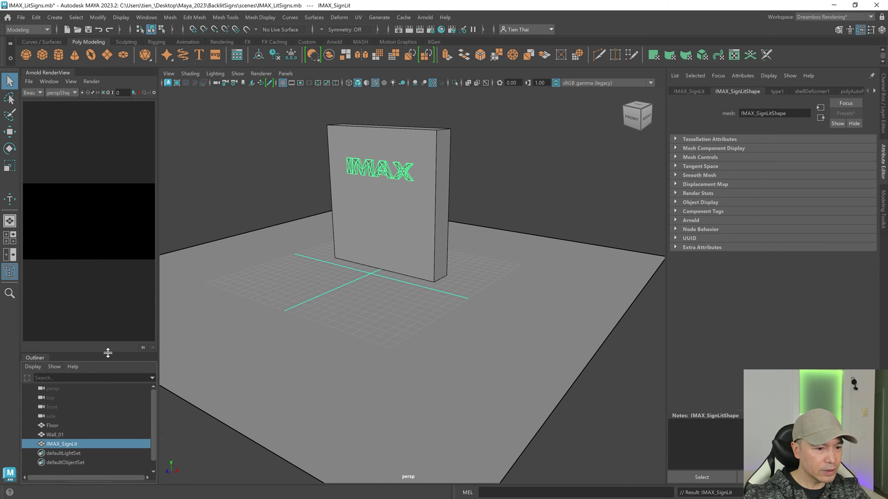
left_click_drag(107, 353, 111, 308)
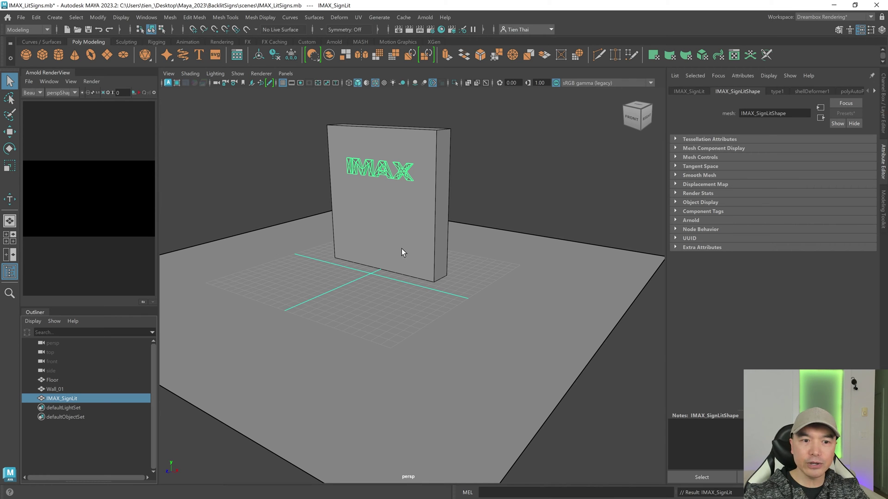
Step: Assign one new aiStandardSurface material to the Floor and Wall_01 objects together
scroll(458, 275, "down", 5)
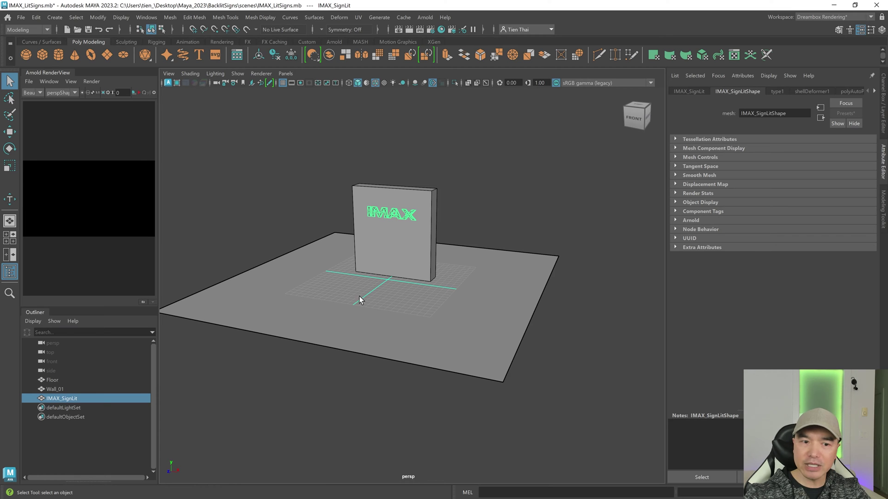
left_click_drag(237, 254, 399, 298)
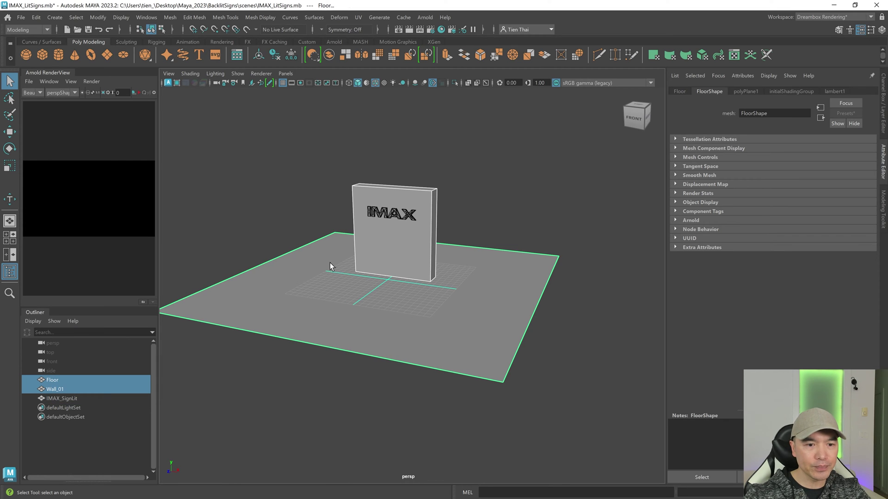
right_click(323, 130)
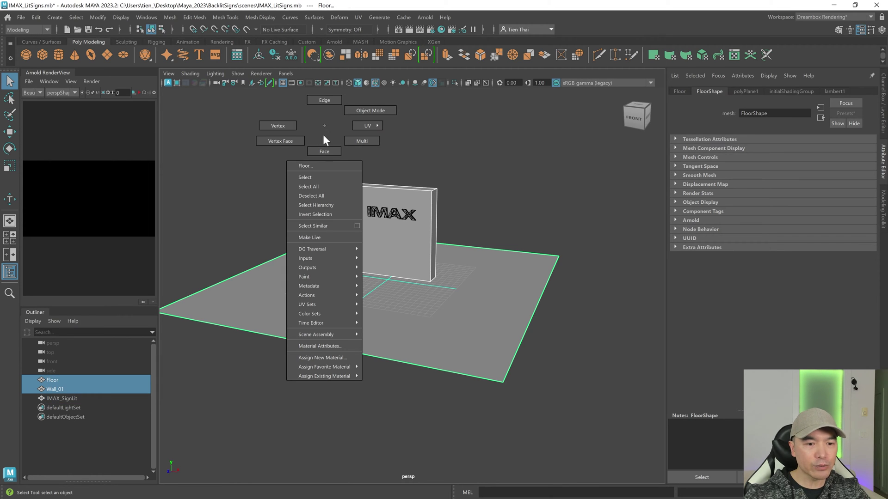
left_click(319, 358)
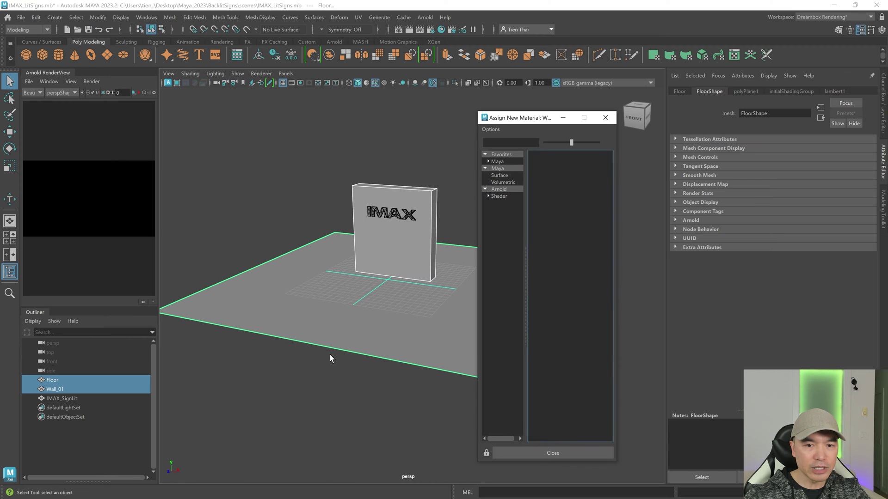
left_click(499, 189)
left_click(561, 287)
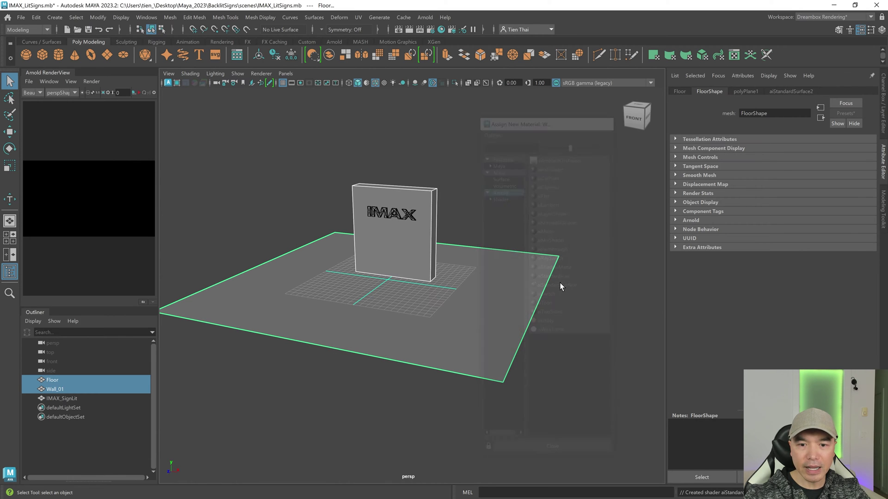
Step: Darken the base color of the floor and wall material to a grey with a value of about 0.275, and deselect the objects
left_click_drag(359, 293, 409, 292, "alt")
left_click(756, 204)
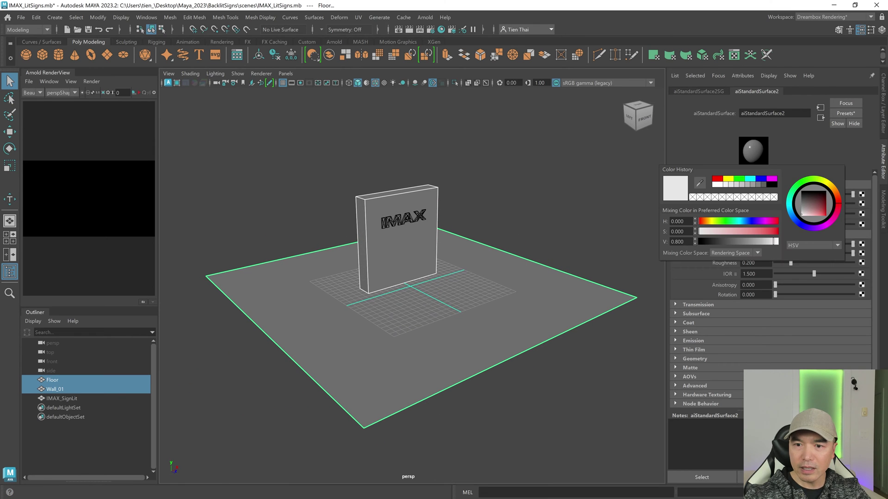
left_click_drag(769, 241, 748, 242)
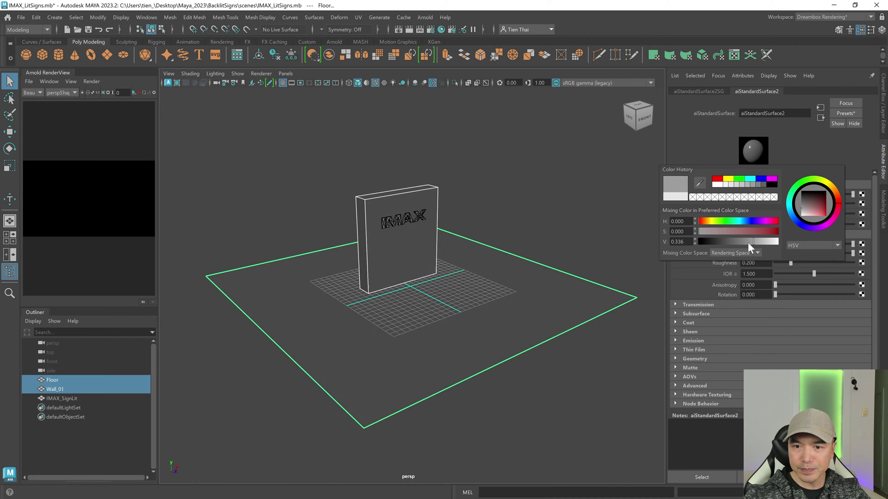
mouse_move(481, 238)
left_mouse_down("alt")
mouse_move(513, 237)
mouse_move(476, 228)
left_mouse_up("alt")
right_click_drag(476, 228, 528, 234, "alt")
left_click_drag(527, 233, 506, 229, "alt")
left_click(756, 204)
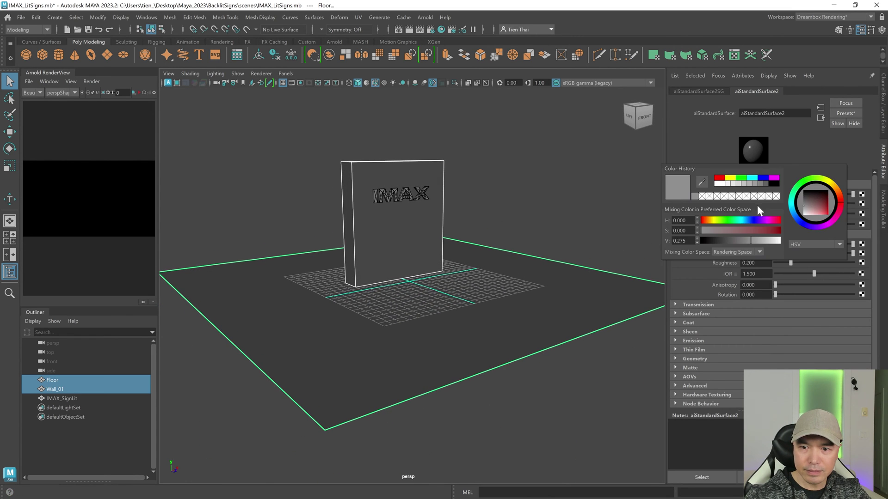
left_click(541, 179)
left_click_drag(504, 192, 522, 176, "alt")
left_click_drag(512, 214, 454, 218, "alt")
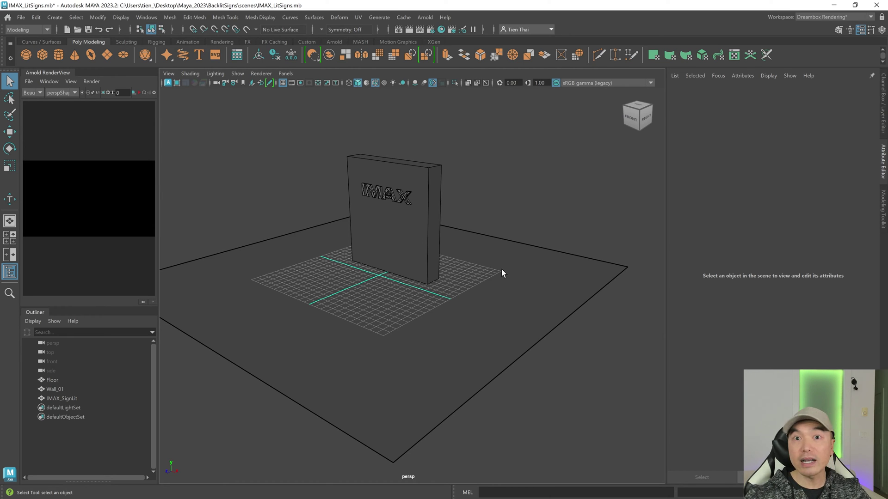
Step: Widen the Arnold render view, fit the image to it, and render the perspective camera
left_click(883, 160)
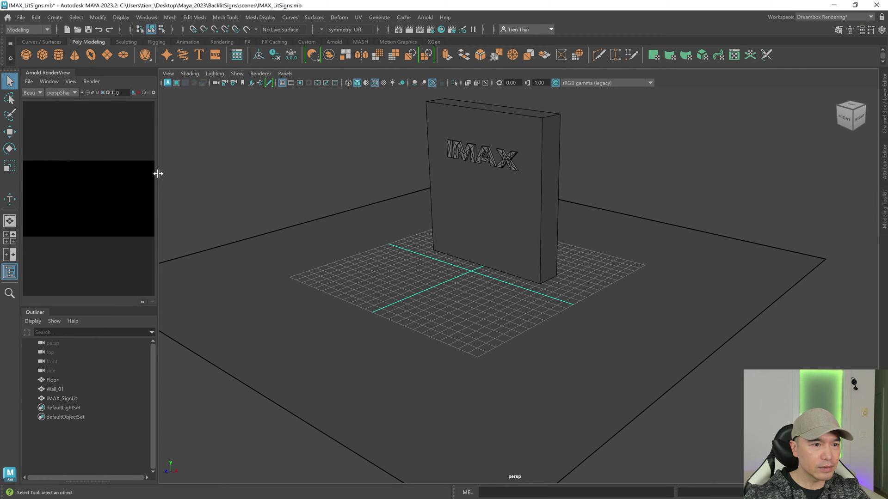
left_click_drag(158, 173, 342, 182)
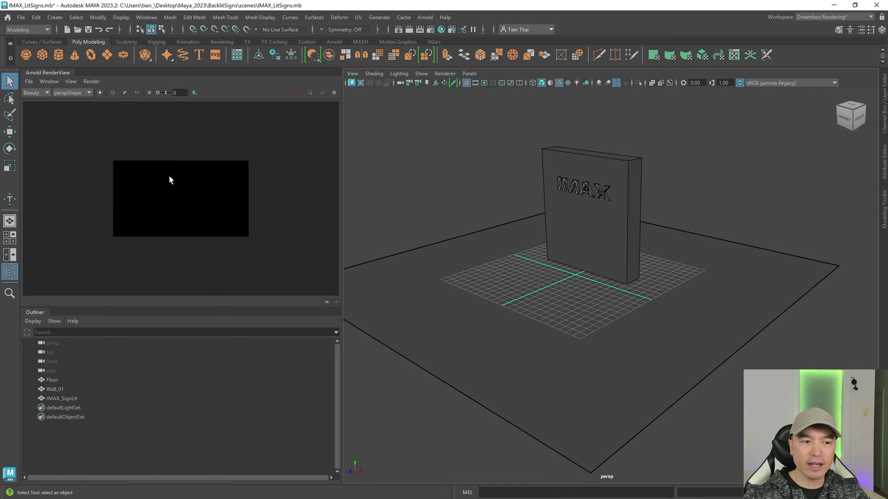
key("f")
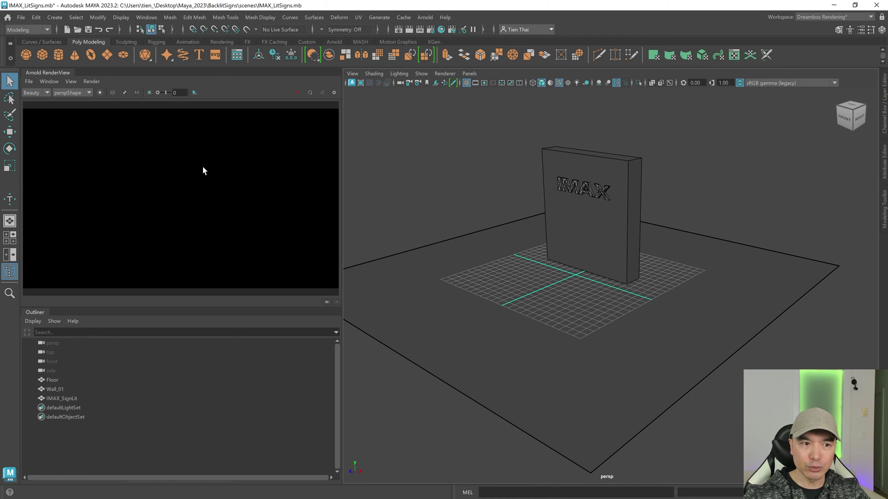
left_click(298, 92)
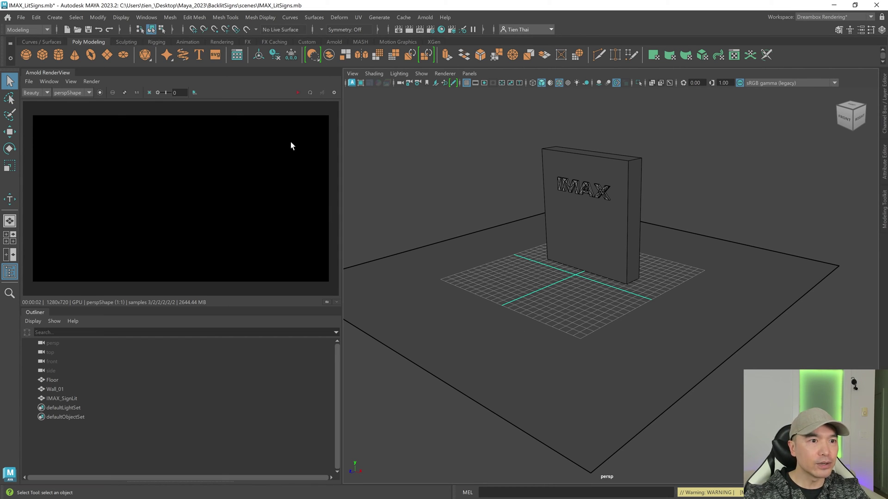
Step: Add an Arnold skydome light and render the scene with the IMAX wall framed closer in the perspective view
left_click(334, 42)
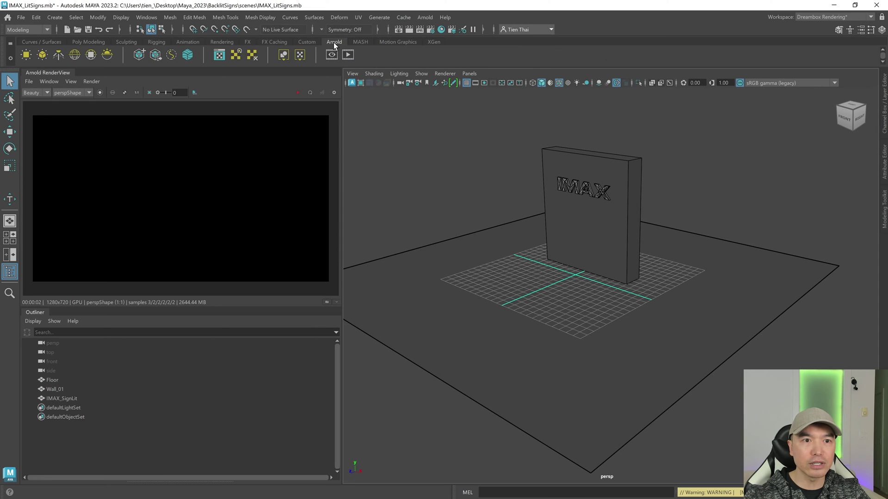
left_click(74, 56)
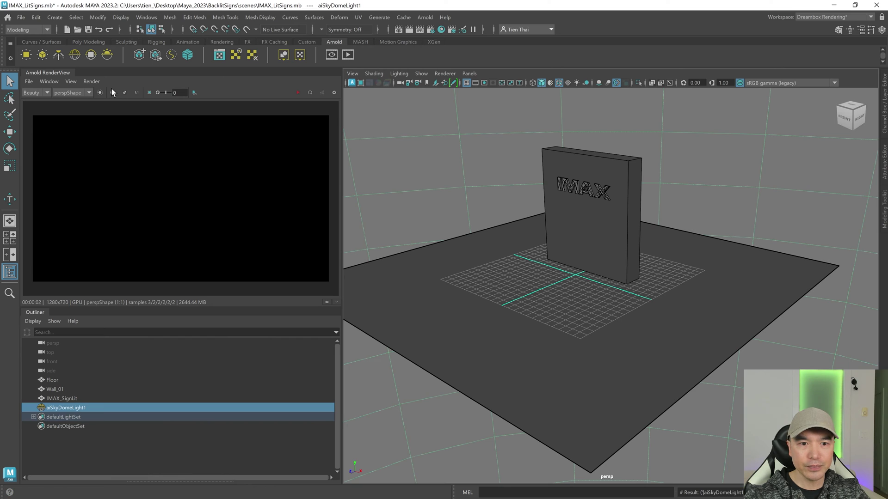
left_click(298, 93)
middle_click_drag(489, 263, 580, 308, "alt")
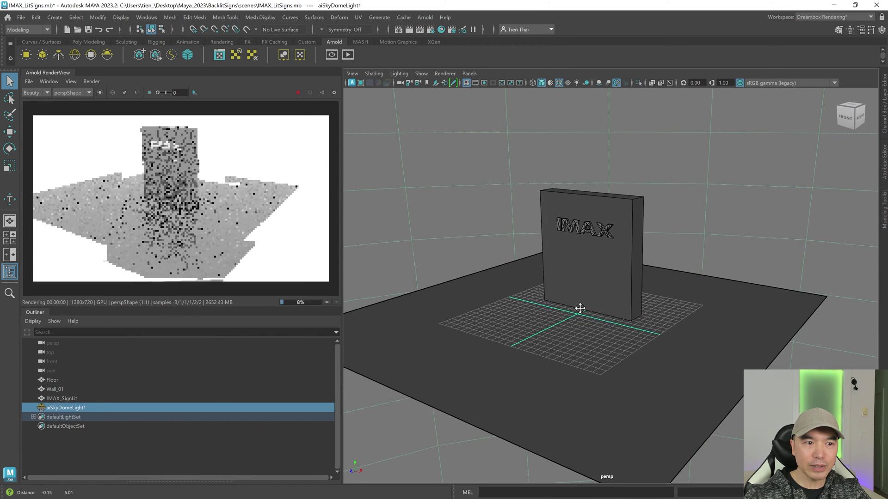
right_click_drag(580, 308, 647, 319, "alt")
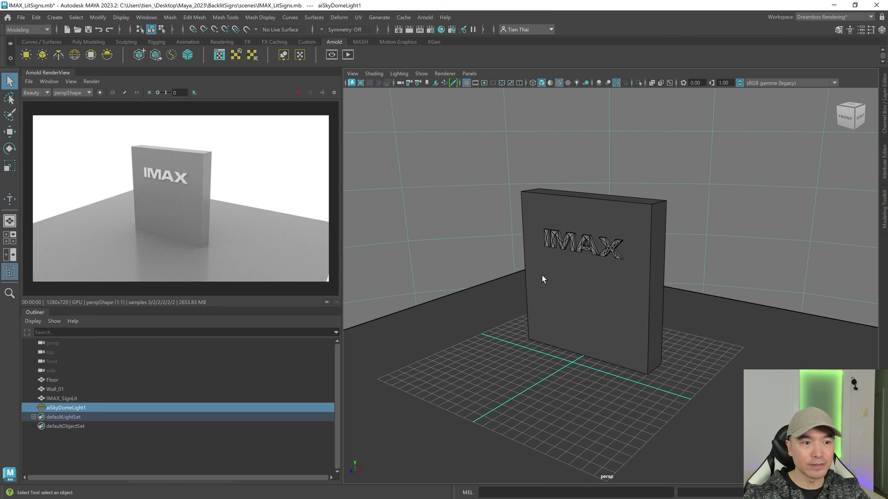
Step: Connect a File texture node to the skydome light's Color
left_click(884, 163)
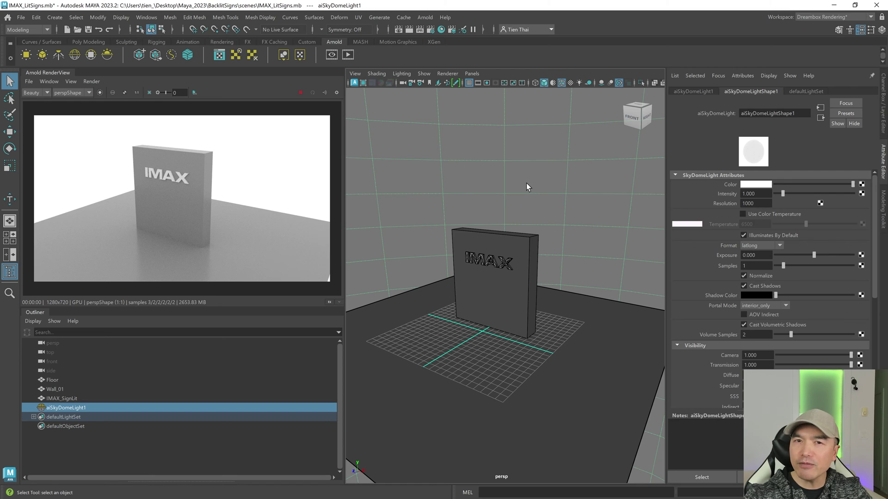
left_click(860, 184)
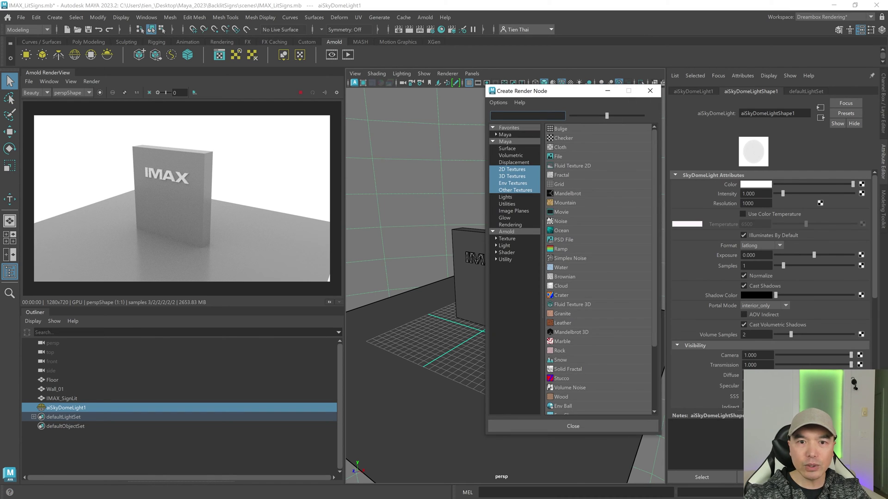
left_click(561, 155)
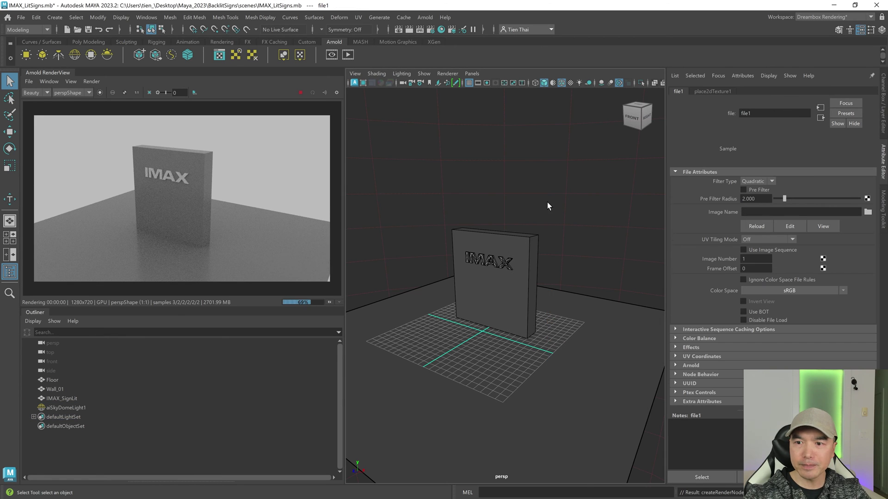
Step: Load cinema_lobby_4k.exr into the skydome's File texture and render the scene from a lower angle
left_click(868, 212)
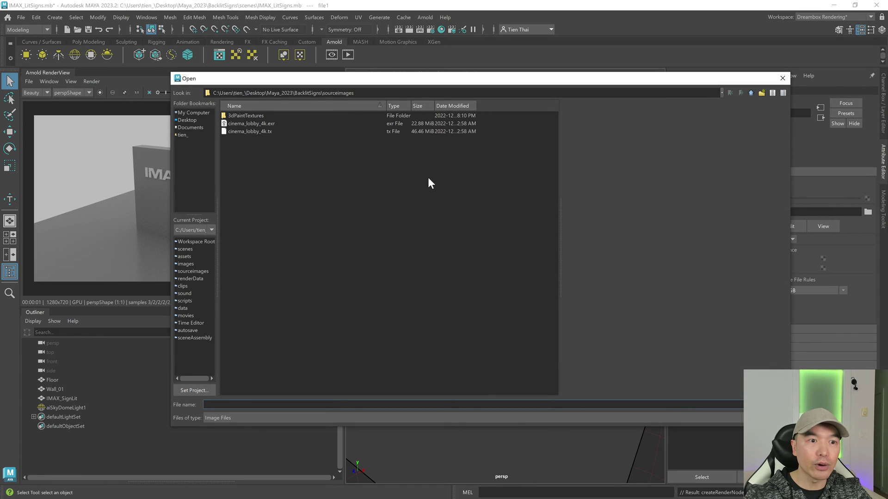
left_click(253, 124)
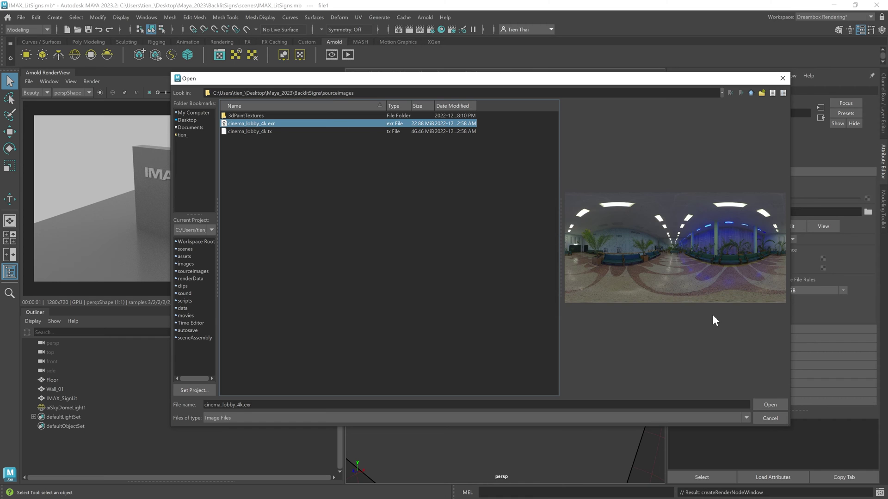
left_click(768, 405)
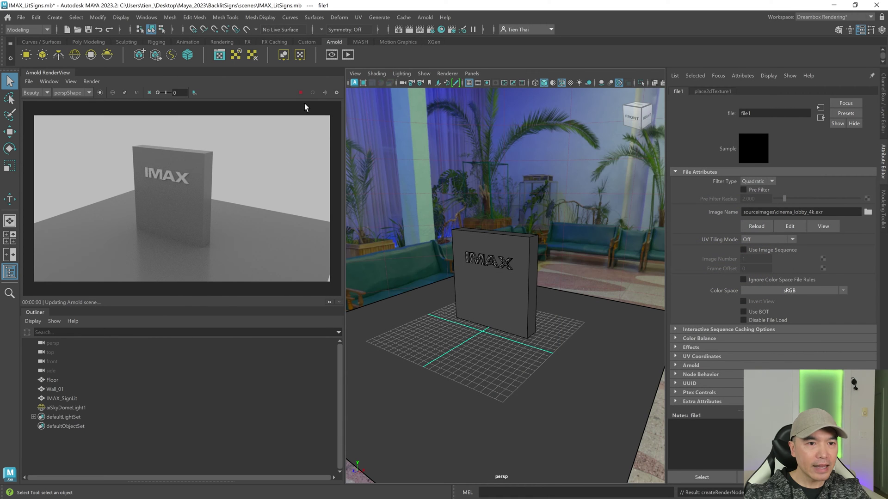
left_click(301, 92)
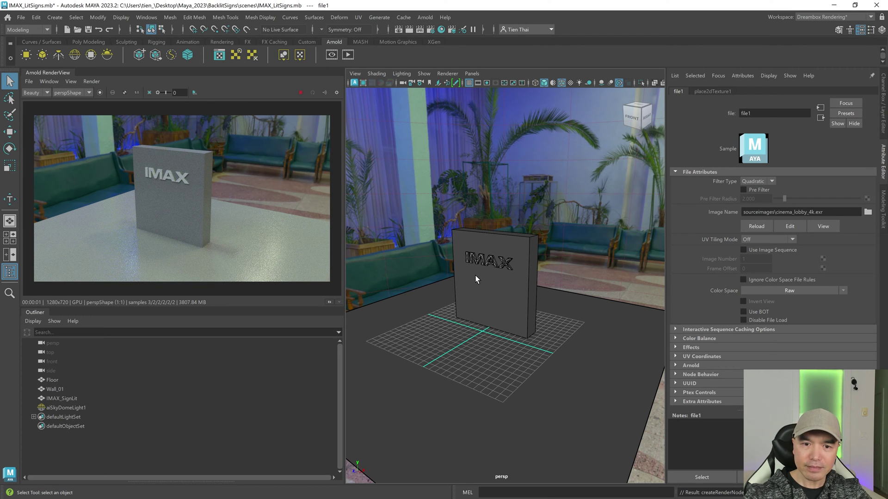
left_click_drag(462, 301, 462, 297, "alt")
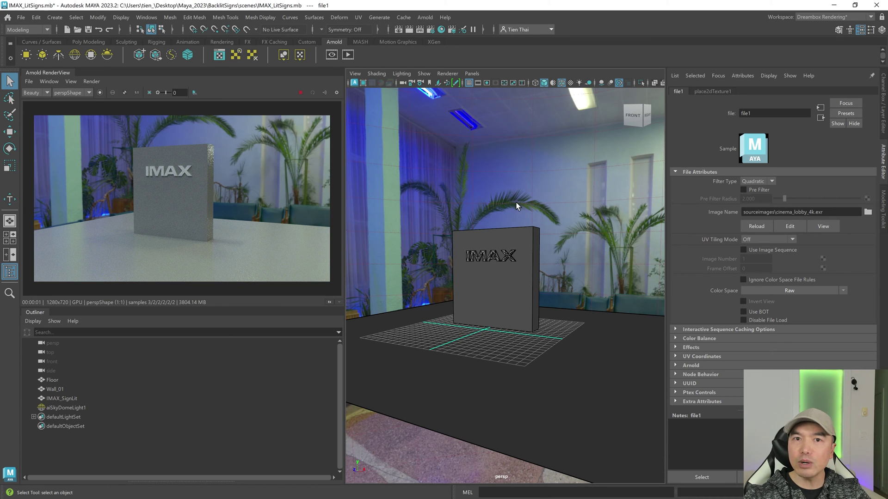
Step: Set the skydome light's viewport Sky Radius to 0 to hide the dome in the perspective view
left_click(532, 173)
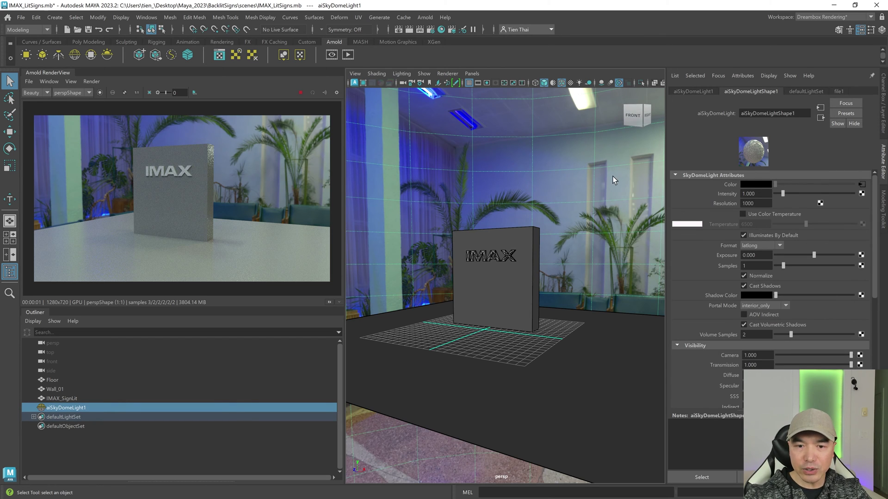
scroll(786, 226, "down", 5)
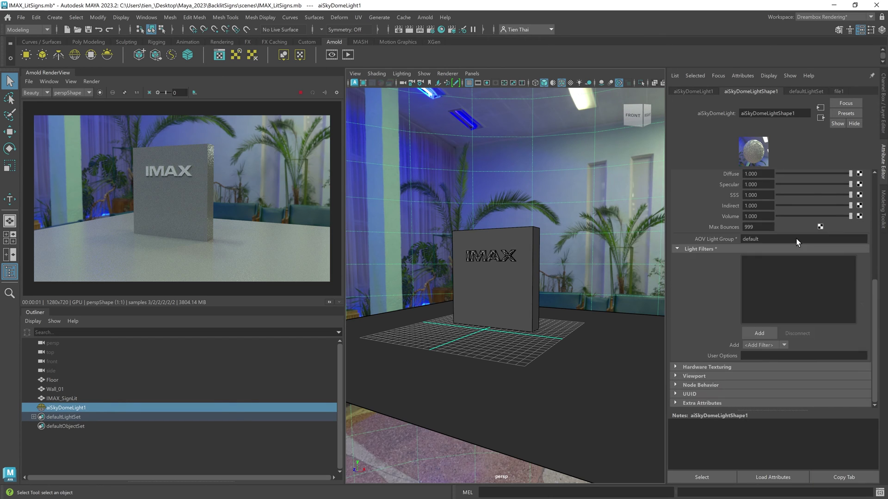
left_click(712, 377)
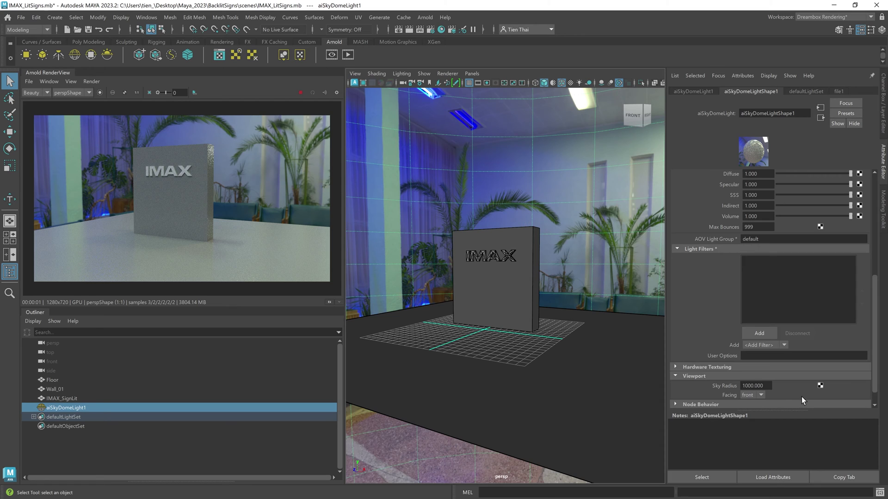
left_click(754, 386)
type("0")
key("Return")
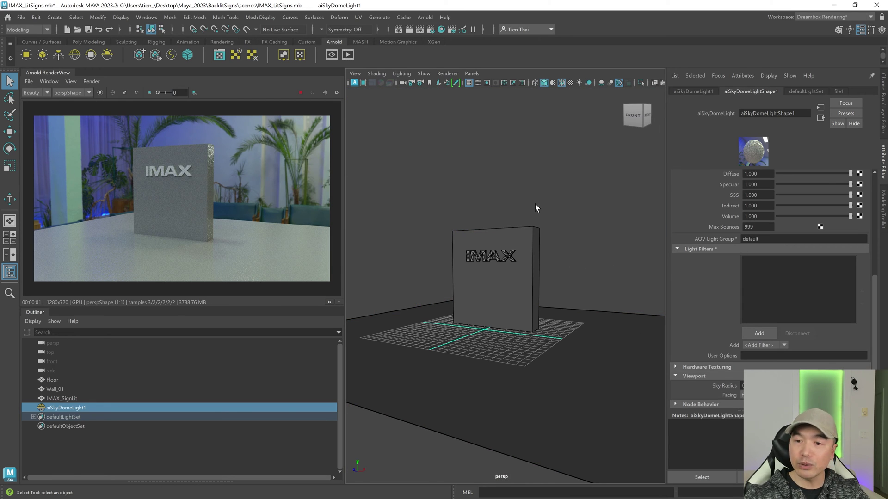
Step: Try a Camera visibility of 0 on the skydome light, and undo the change
scroll(696, 199, "up", 3)
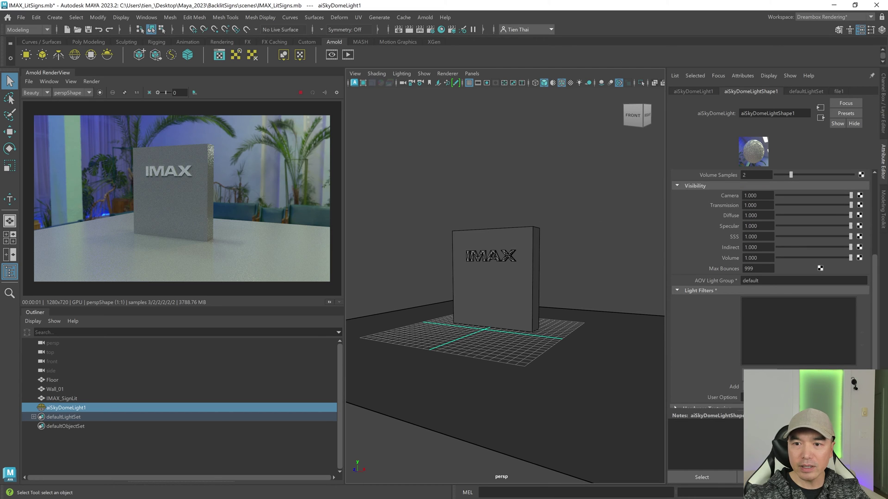
left_click(750, 196)
type("0")
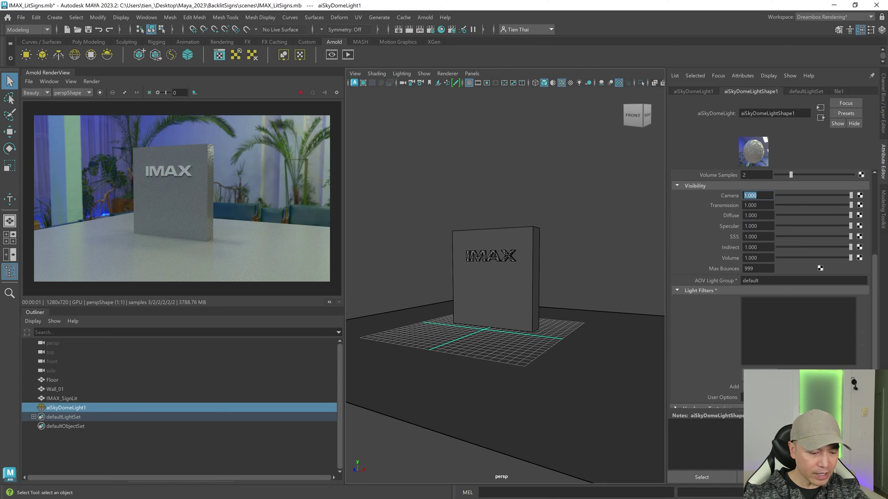
key("Return")
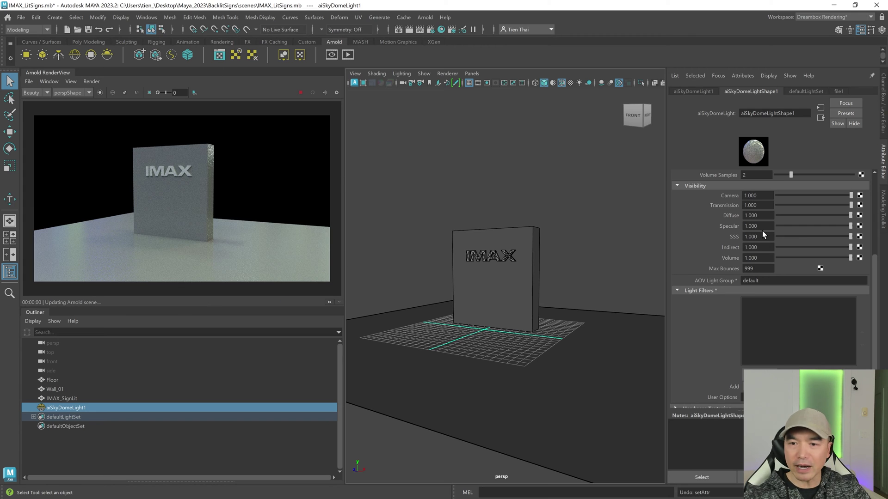
key("ctrl+z")
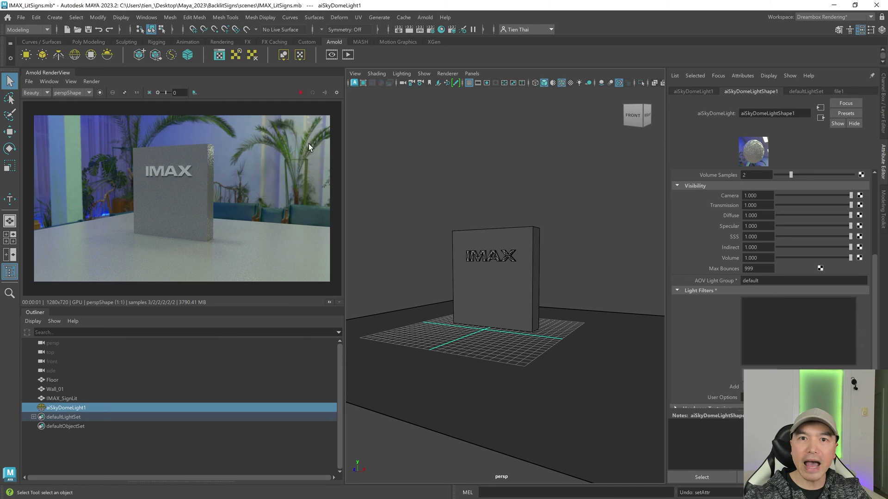
Step: Add a Denoiser Optix imager to the Arnold render view and hide the display settings
left_click(336, 93)
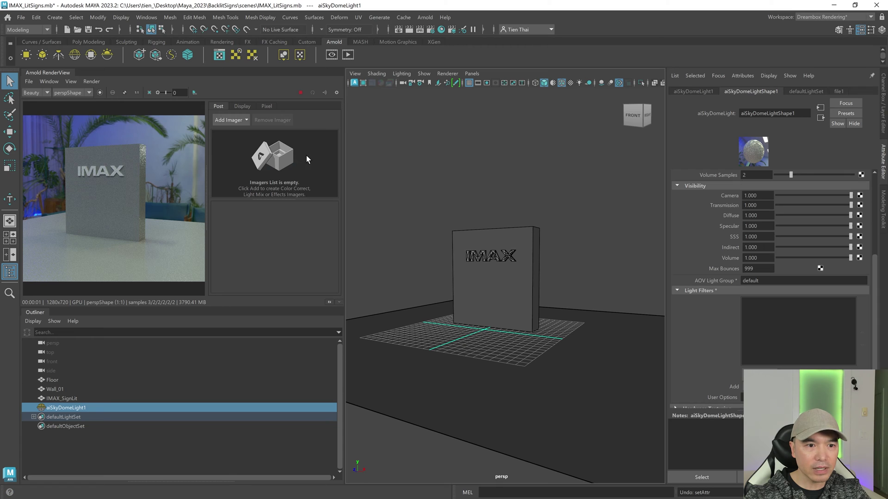
left_click(235, 119)
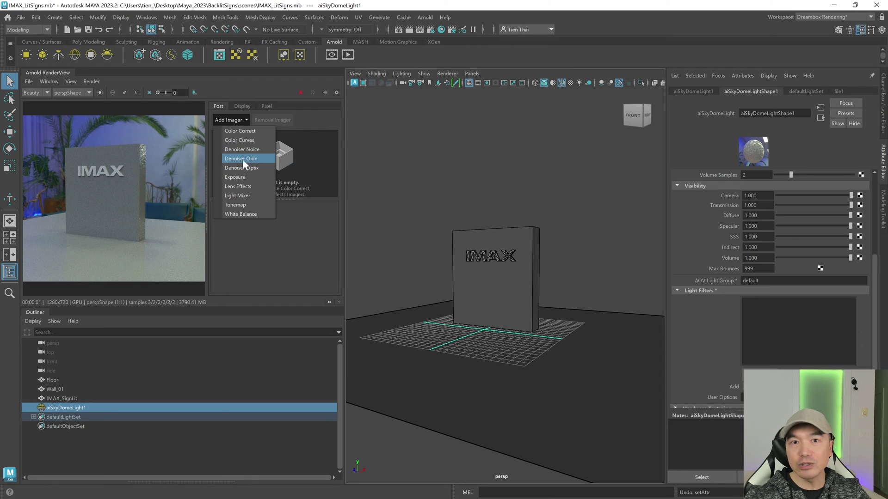
left_click(253, 169)
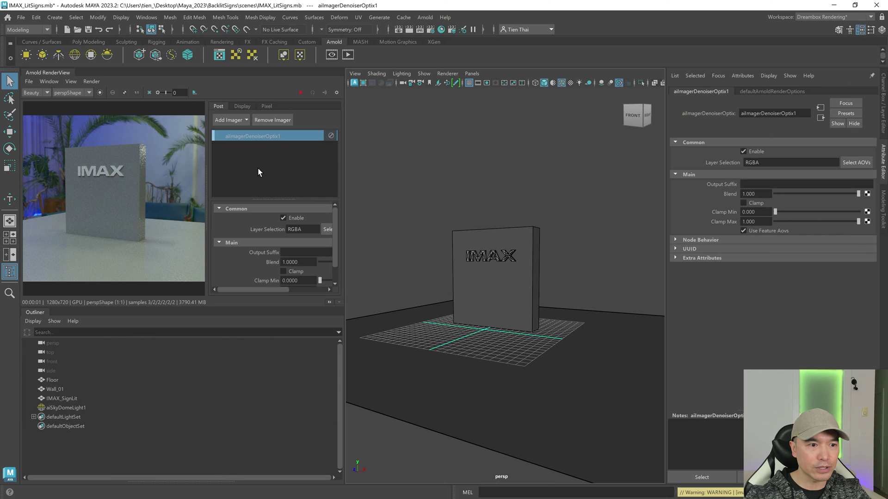
left_click(340, 104)
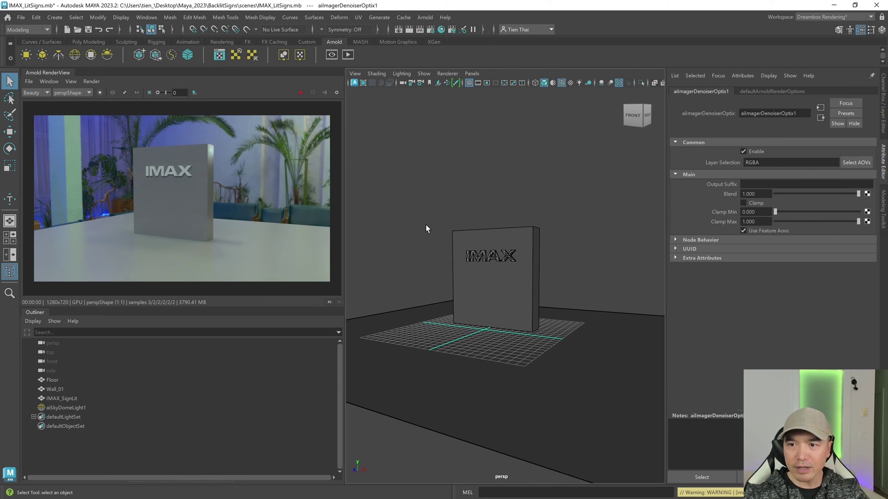
Step: Select the IMAX sign text and show the attributes of its M_SignLit material
left_click_drag(435, 226, 461, 254, "alt")
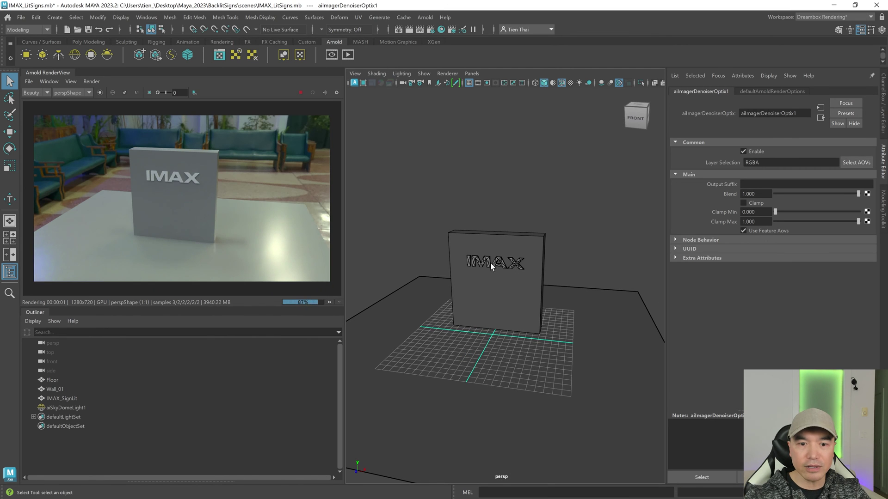
left_click(491, 267)
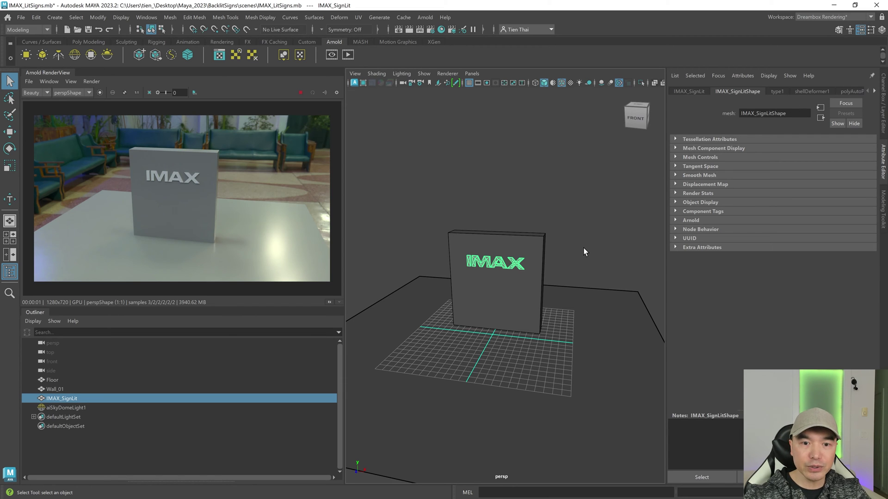
right_click(575, 158)
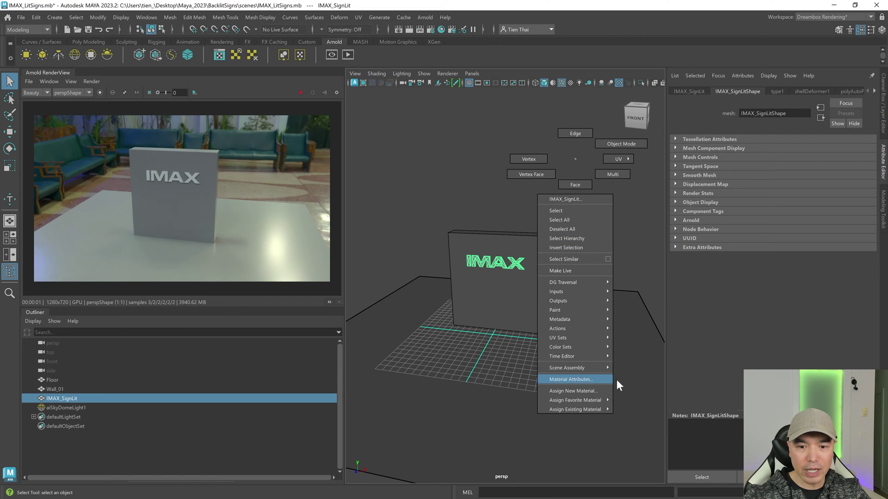
left_click(575, 157)
scroll(770, 90, "down", 4)
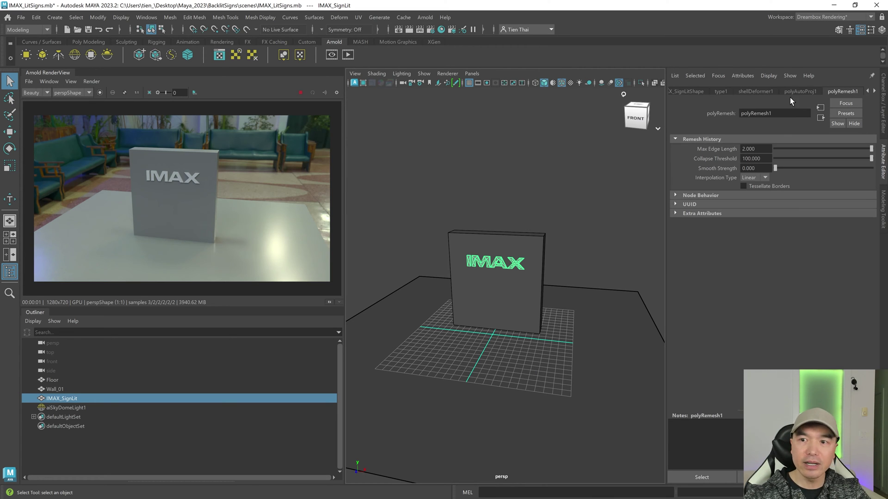
left_click(874, 93)
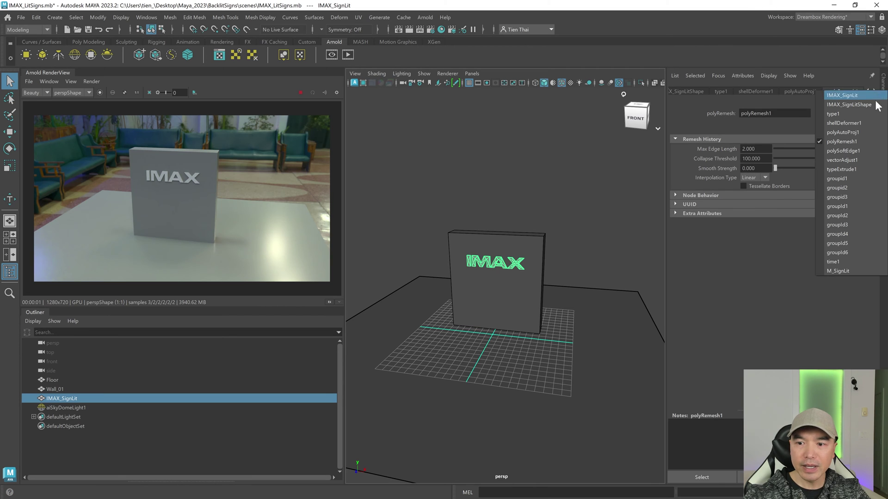
left_click(838, 271)
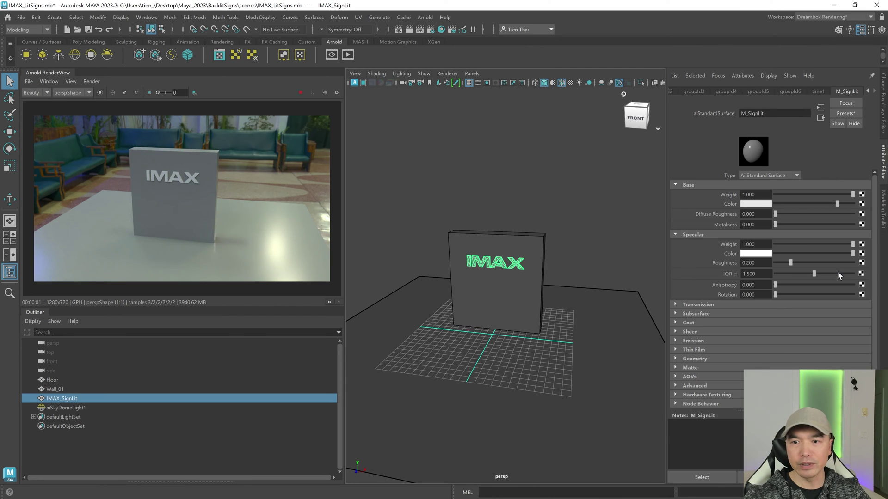
Step: Set the M_SignLit base color to a light red with hue about 7.7, saturation 0.71 and value 1
left_click(755, 204)
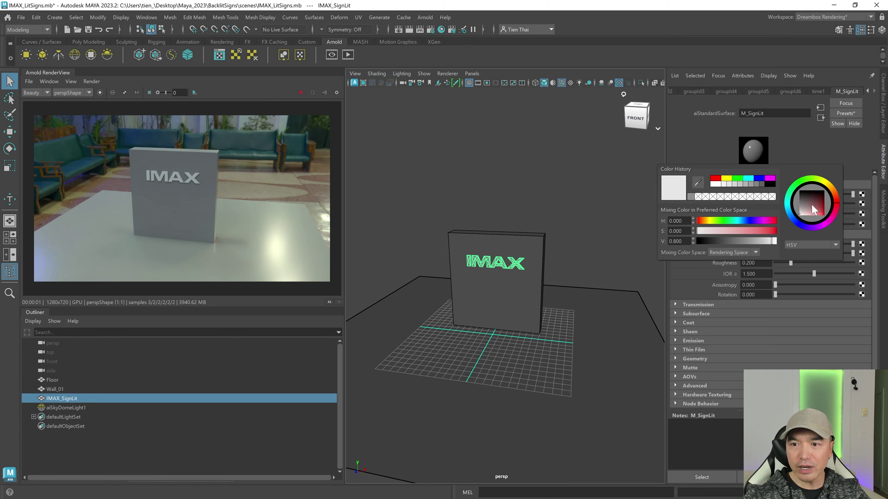
left_click_drag(806, 196, 813, 216)
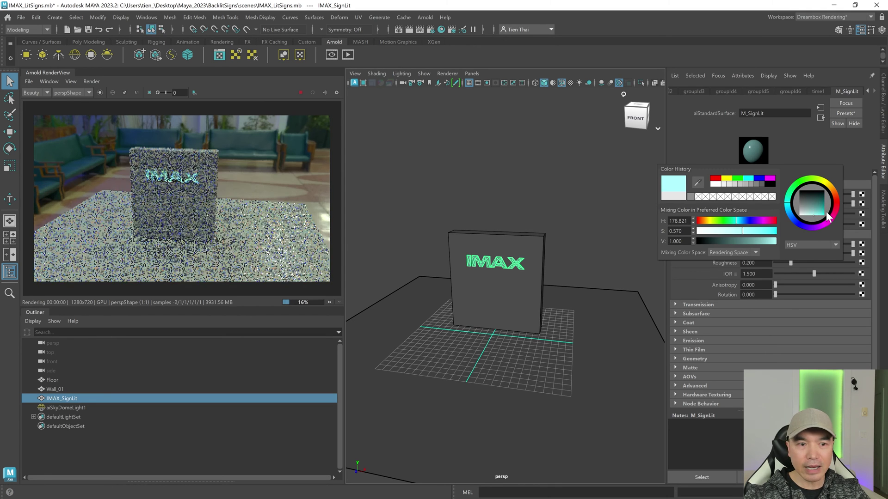
left_click(831, 215)
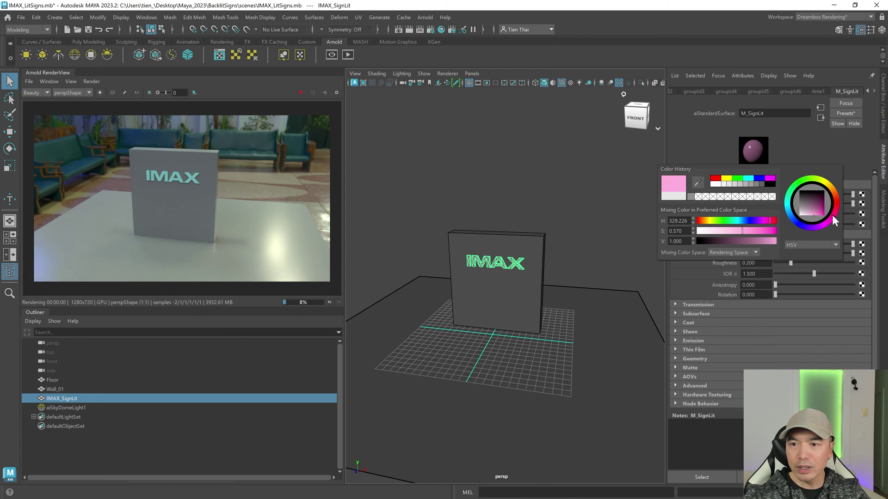
left_click(833, 200)
left_click(817, 209)
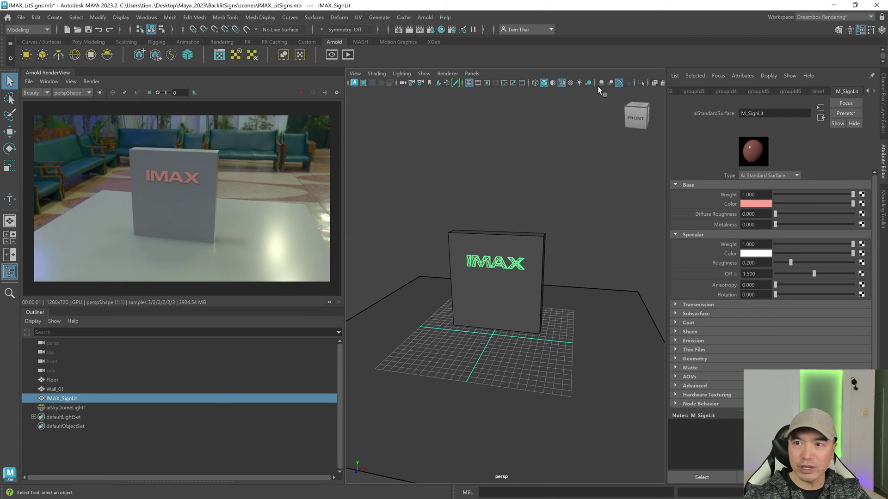
Step: Shrink the Maya window and place the IMAX theatre reference photo beside it
left_click(854, 6)
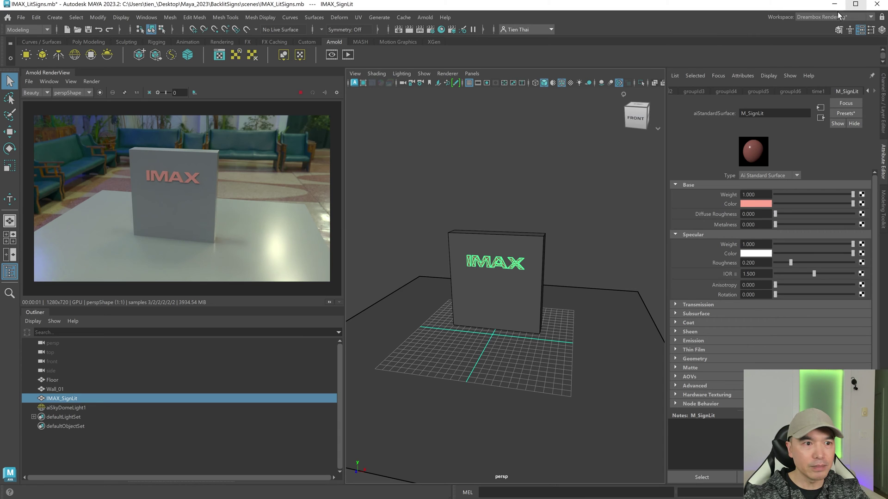
left_click(6, 4)
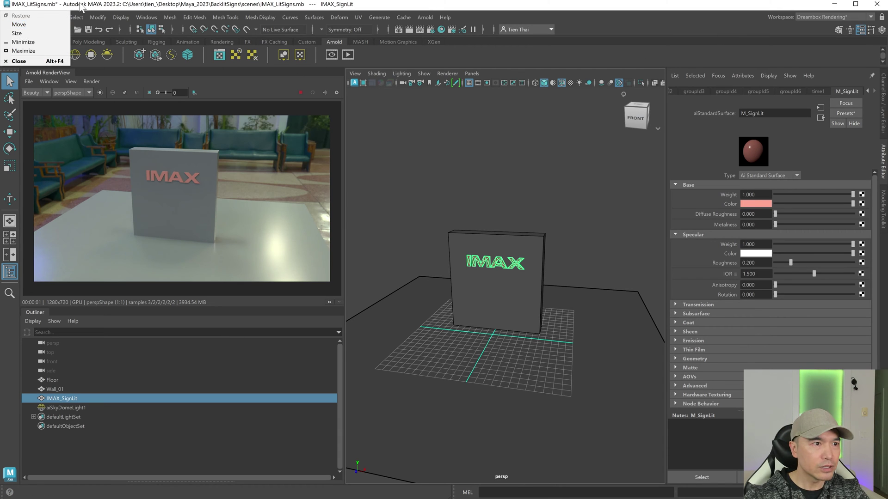
left_click(45, 25)
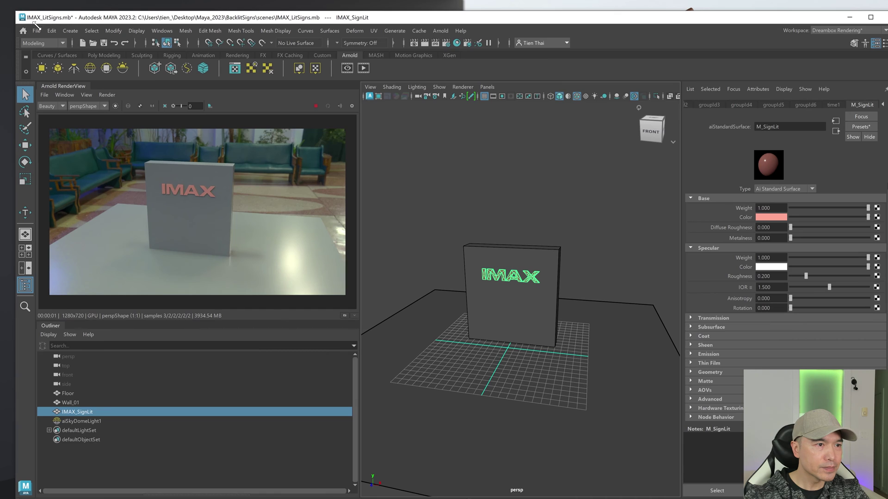
left_click_drag(13, 13, 92, 55)
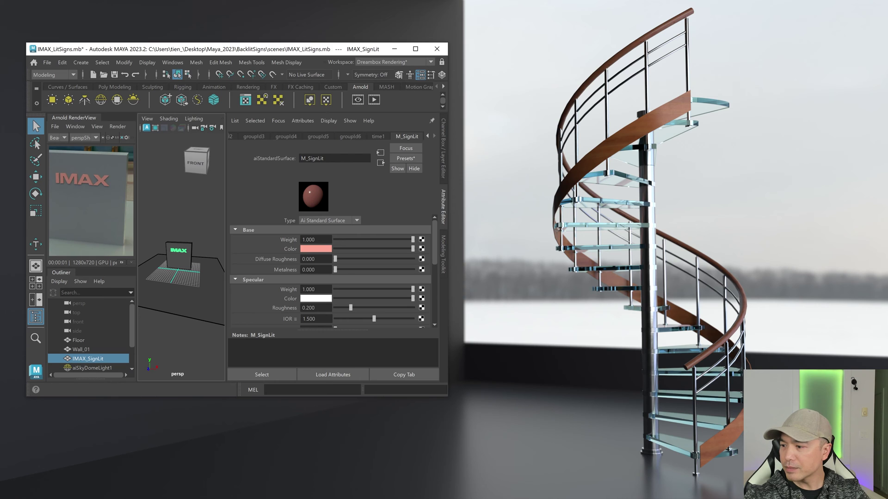
key("alt+Tab")
left_click_drag(476, 99, 720, 124)
double_click(620, 129)
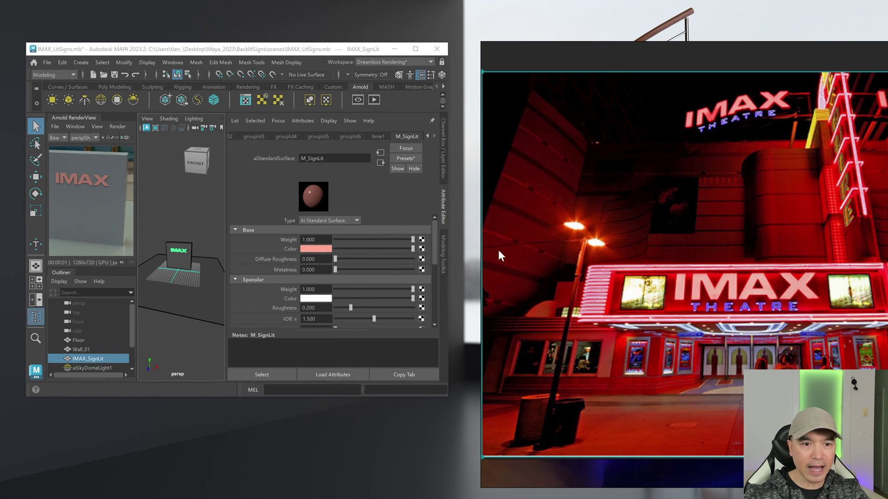
Step: Sample the red of the upper IMAX sign in the reference photo as the M_SignLit base color
left_click(314, 248)
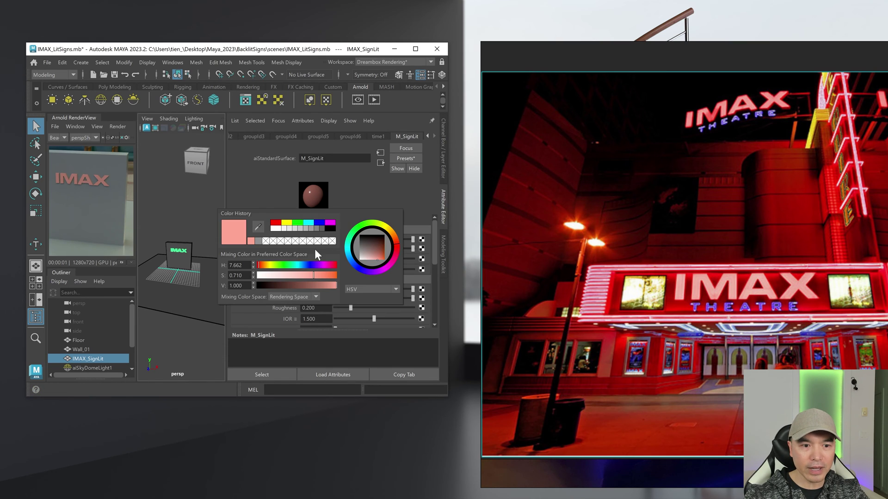
left_click(257, 226)
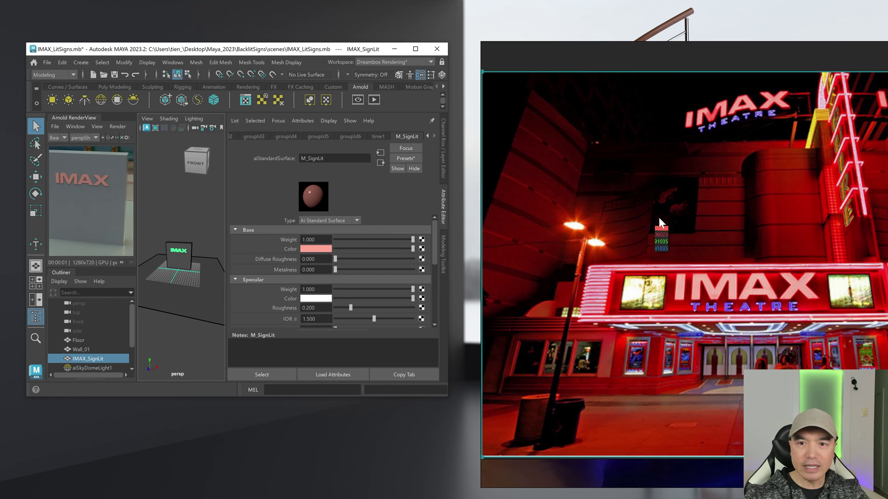
left_click(711, 116)
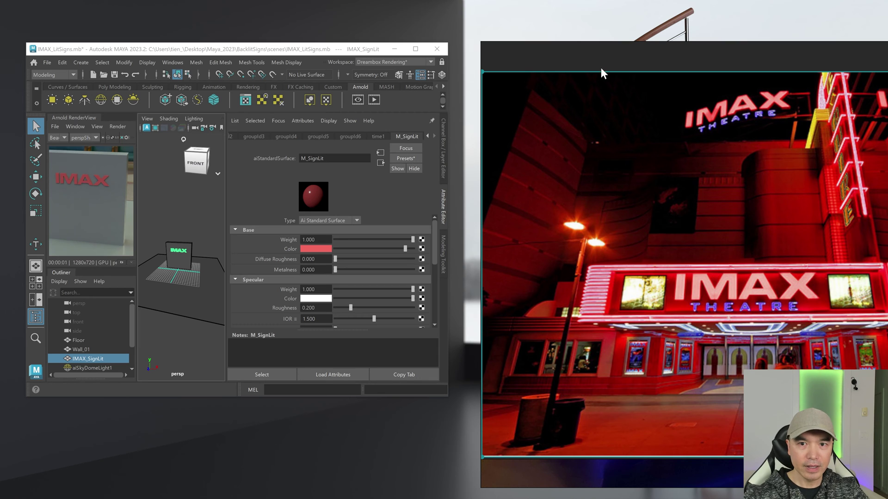
Step: Close the reference photo, return to the full-size Maya window and make the M_SignLit base color a more saturated red
key("Escape")
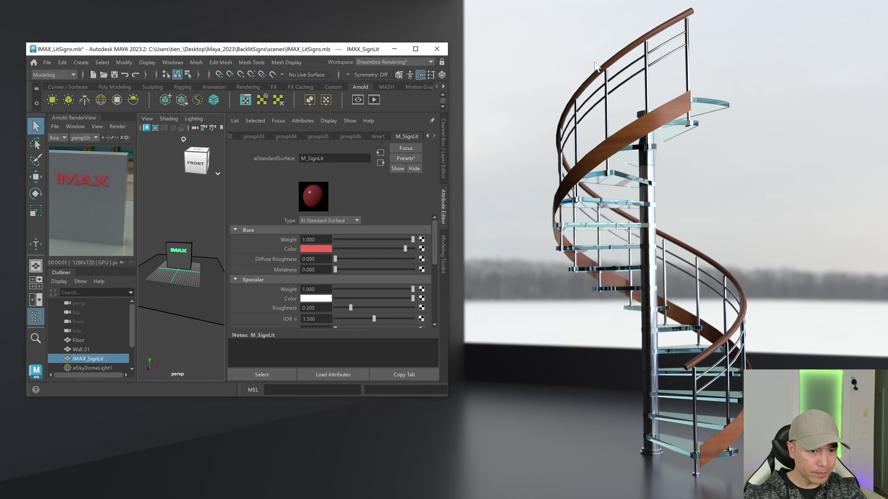
left_click(416, 49)
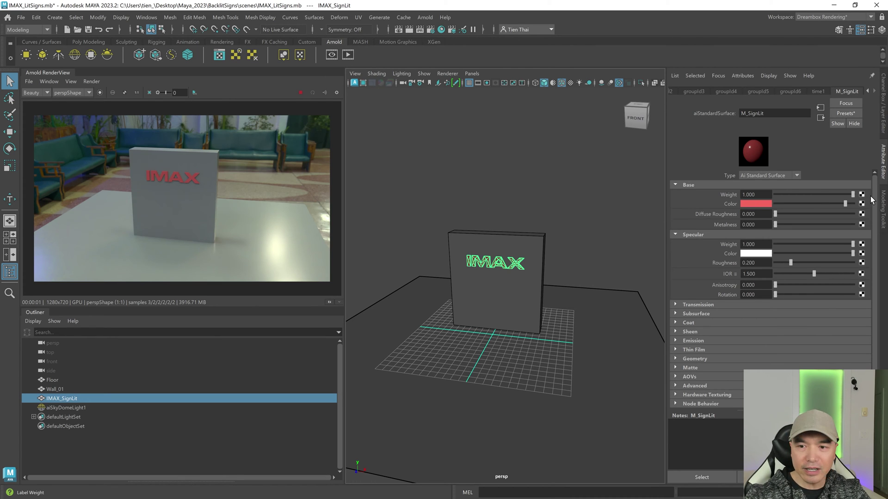
left_click(758, 204)
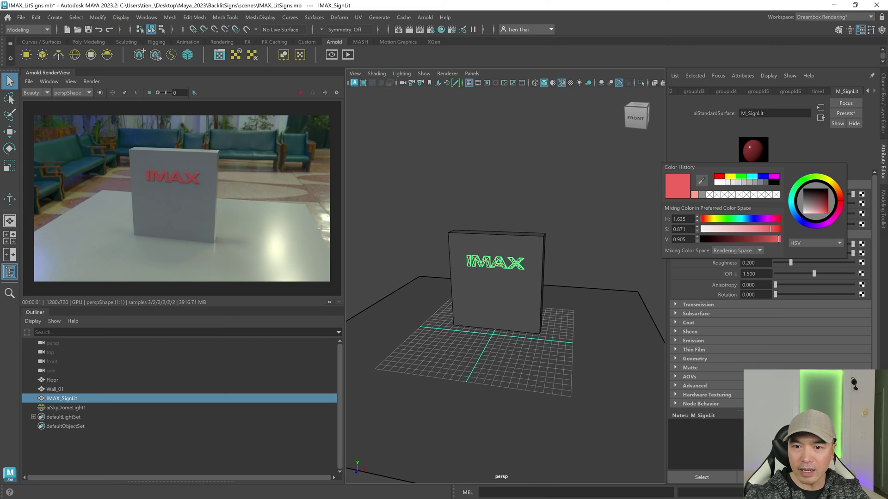
left_click_drag(771, 229, 774, 229)
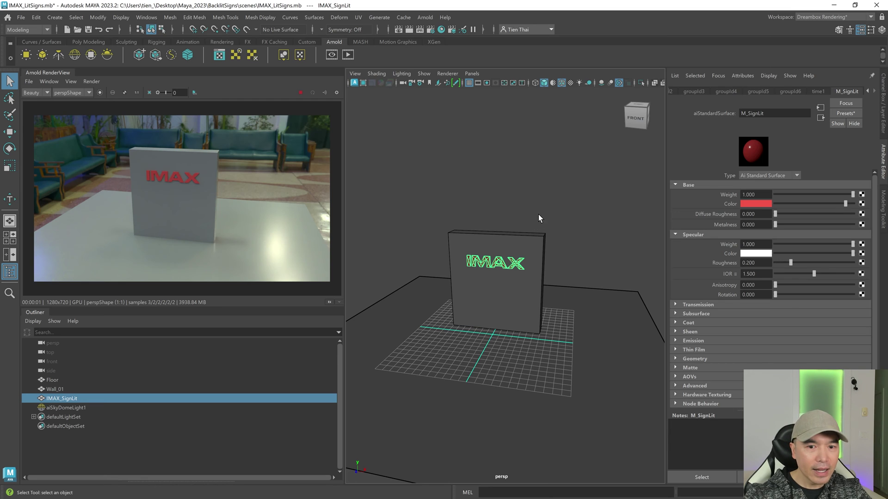
Step: Create an Arnold mesh light from the IMAX sign text
right_click_drag(539, 214, 625, 262, "alt")
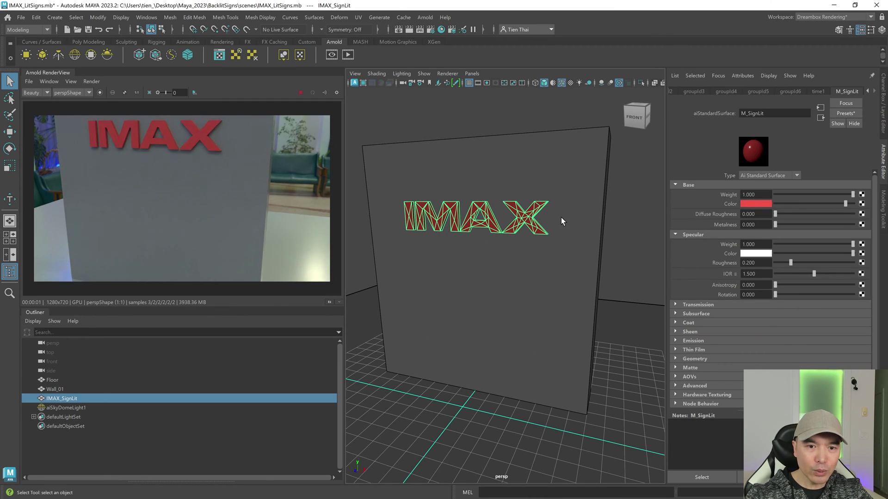
left_click_drag(561, 217, 567, 263, "alt")
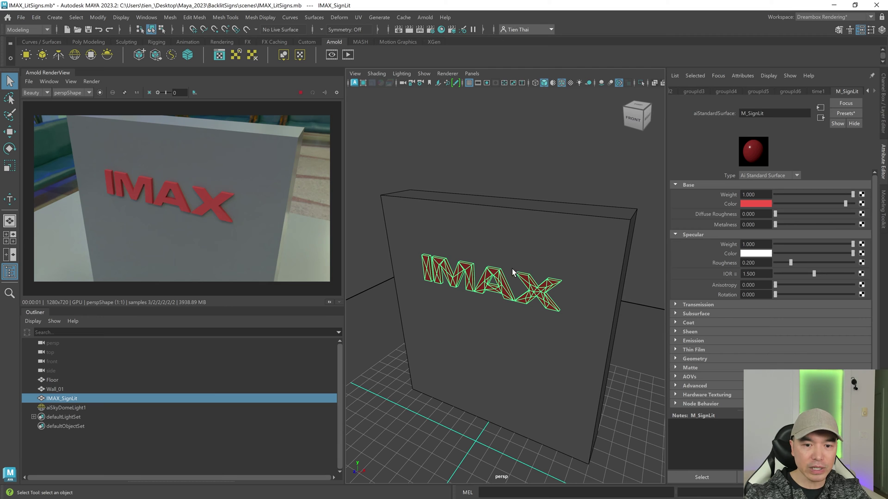
left_click_drag(502, 280, 507, 255, "alt")
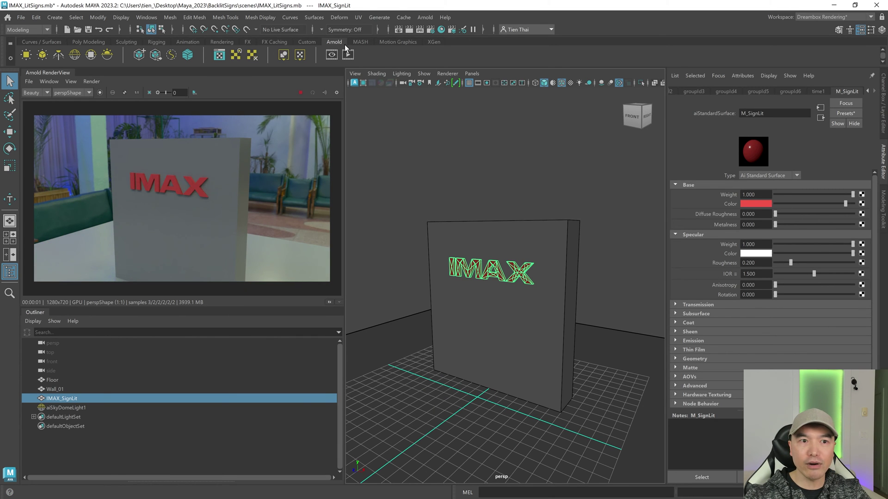
left_click(43, 55)
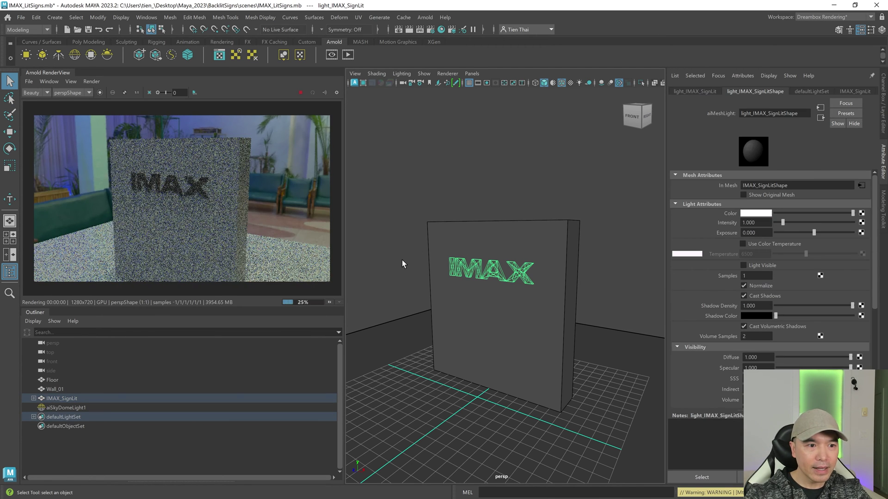
left_click_drag(542, 333, 581, 351, "alt")
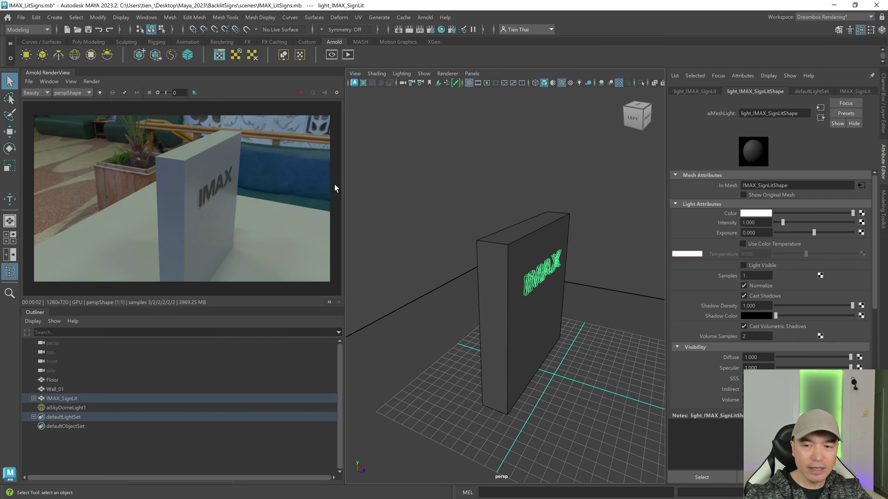
Step: Set the intensity of aiSkyDomeLight1 to 0.1
left_click(65, 408)
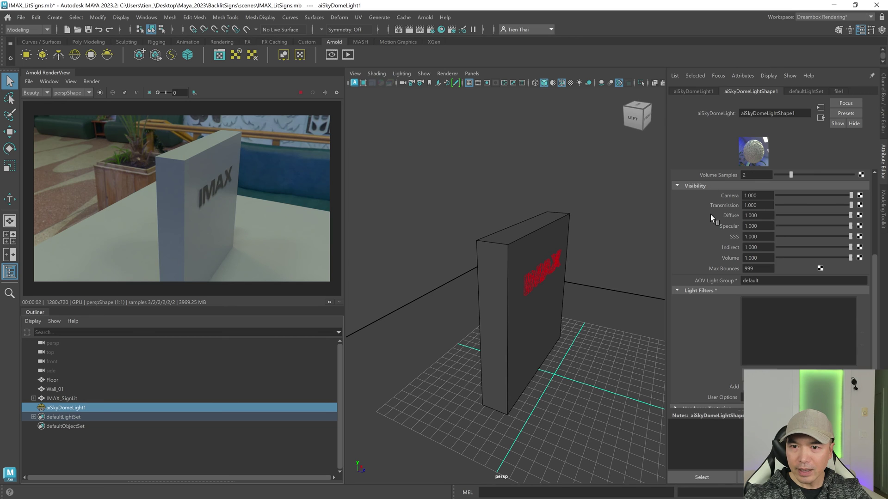
scroll(700, 208, "up", 5)
scroll(703, 206, "up", 1)
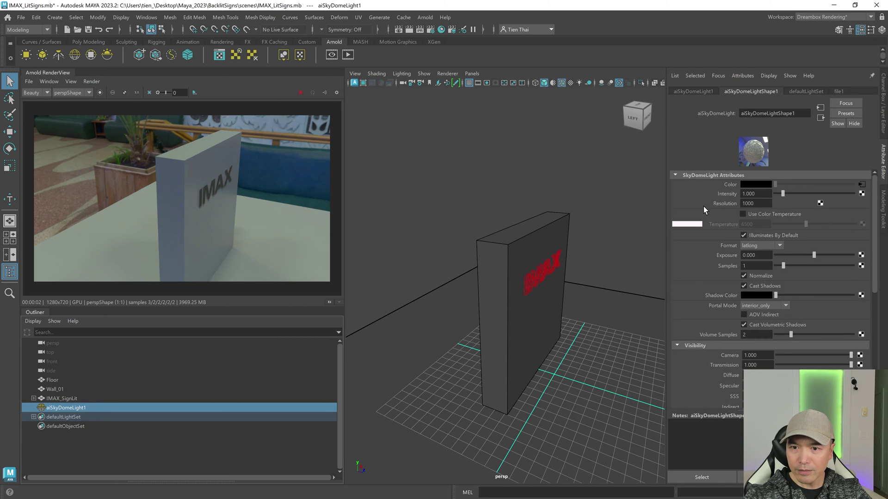
left_click(754, 194)
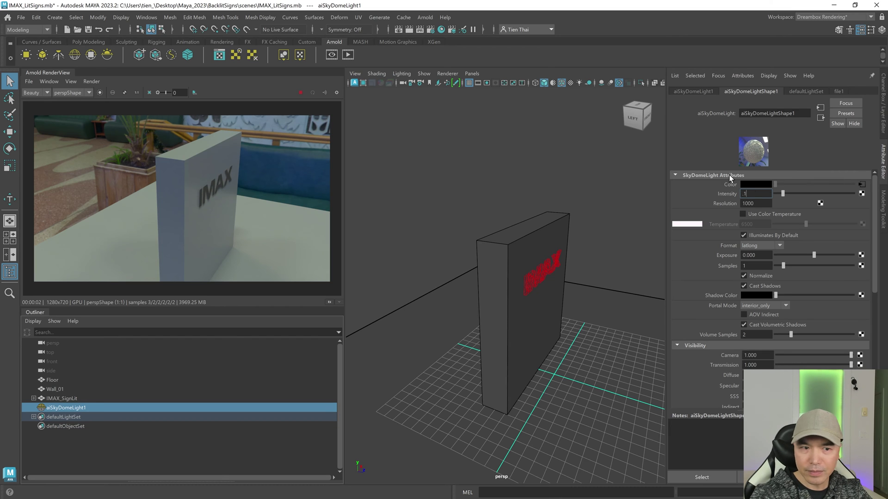
type(".1")
key("Return")
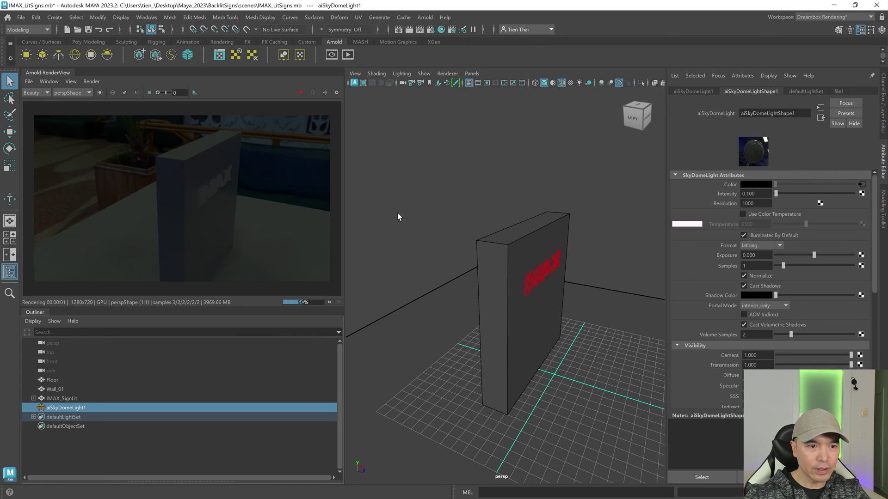
Step: Select the mesh light under IMAX_SignLit in the scene hierarchy and set its exposure to 5
left_click_drag(477, 260, 482, 256, "alt")
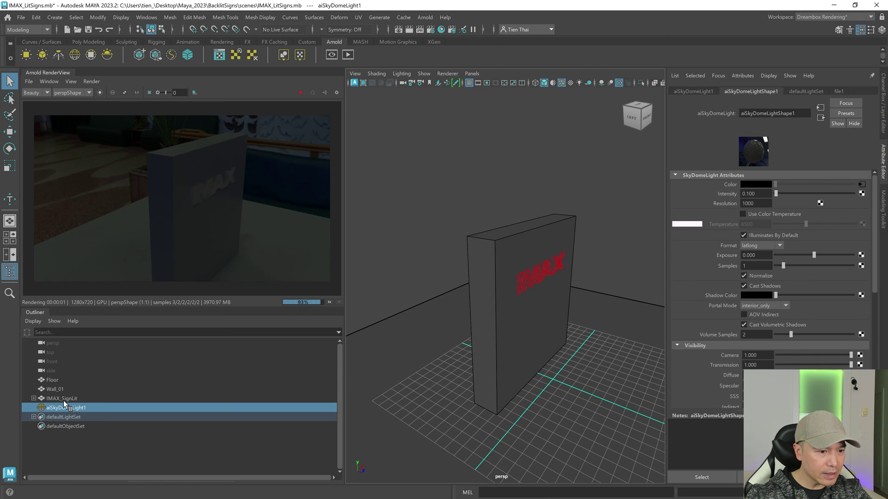
left_click(527, 288)
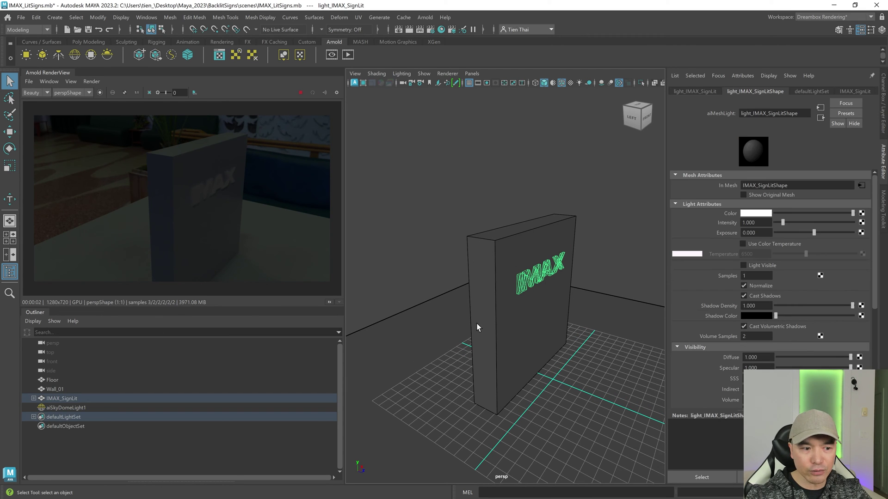
left_click(34, 398)
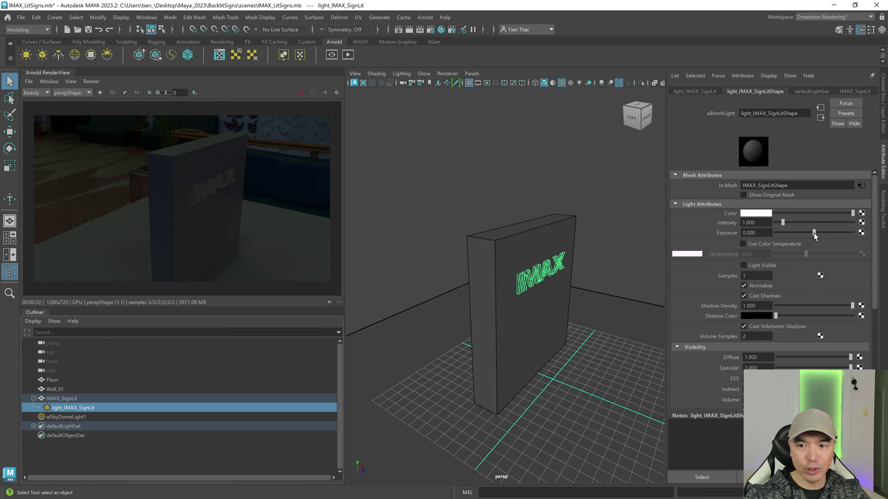
left_click_drag(814, 233, 853, 233)
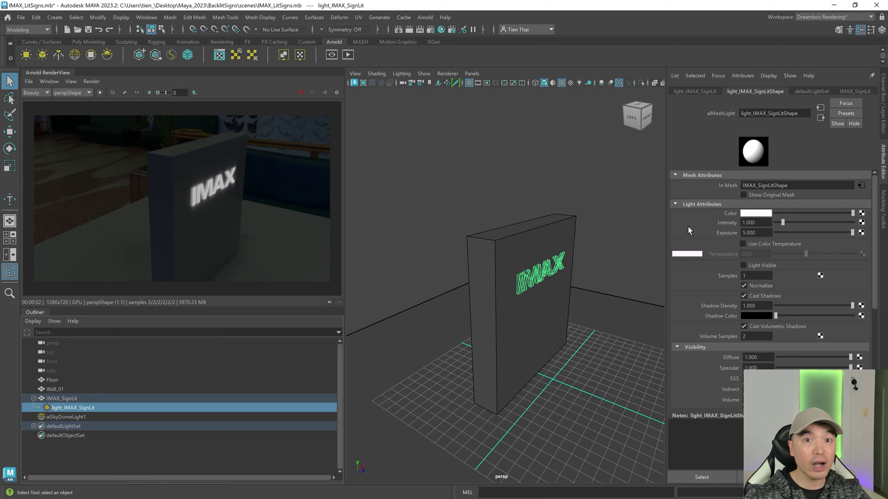
Step: Try moving Wall_01 back, away from the IMAX sign text, and undo the move
left_click_drag(510, 236, 513, 236, "alt")
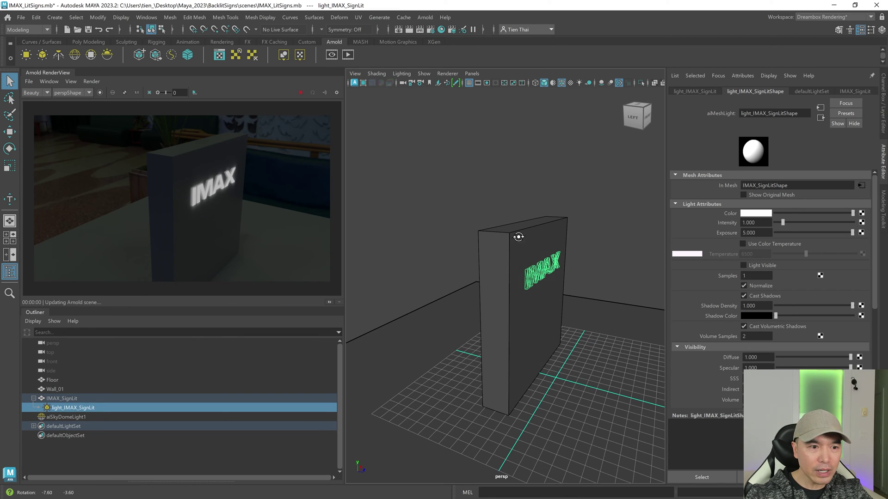
right_click_drag(509, 229, 563, 263, "alt")
left_click_drag(563, 263, 524, 248, "alt")
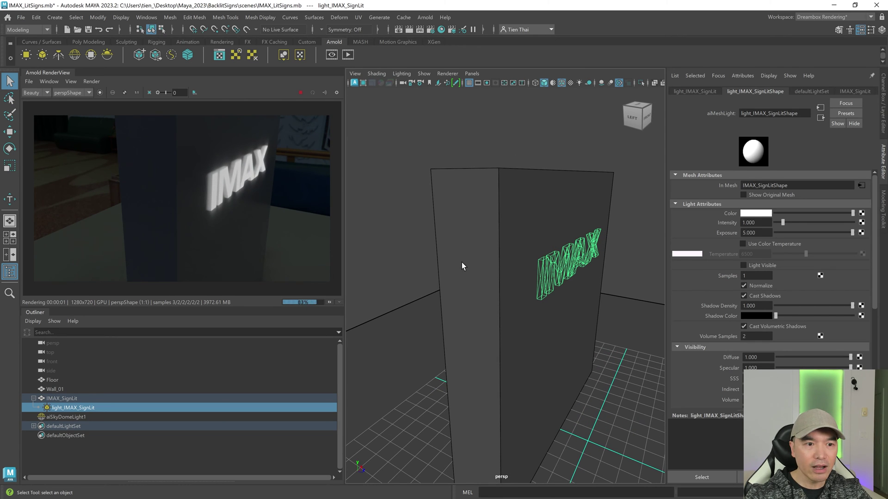
left_click(497, 236)
key("w")
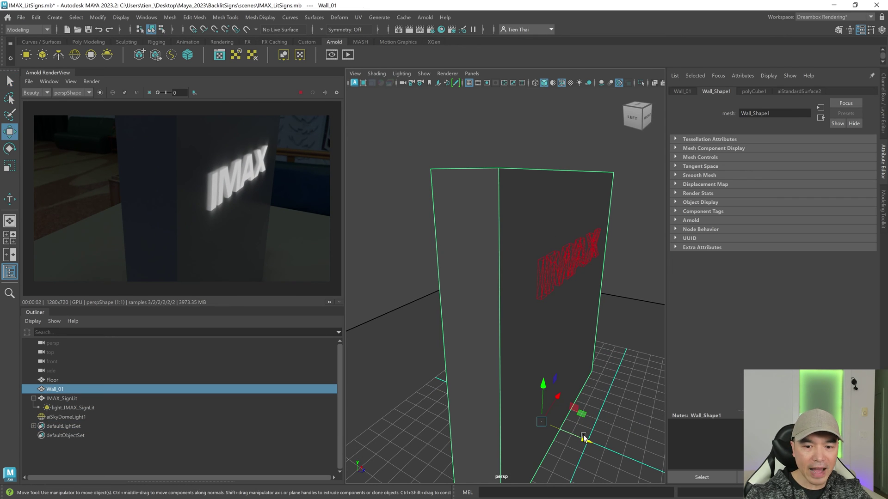
left_click_drag(583, 438, 570, 434)
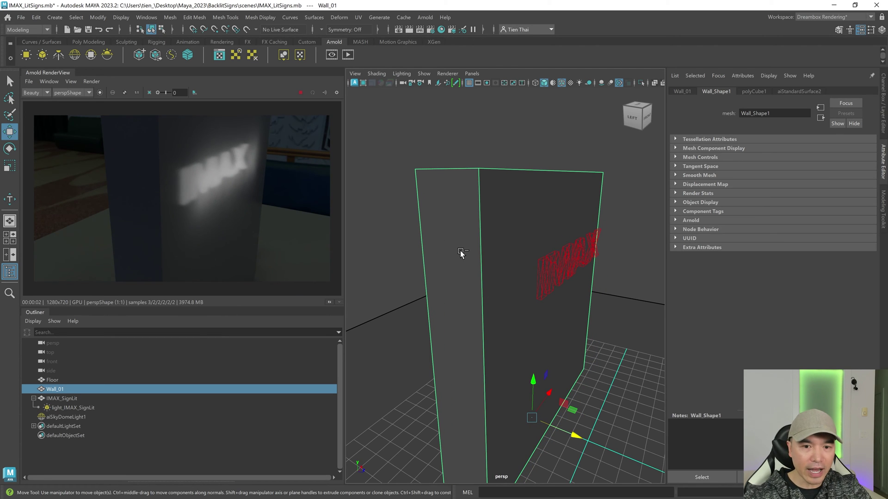
middle_click_drag(460, 253, 459, 236)
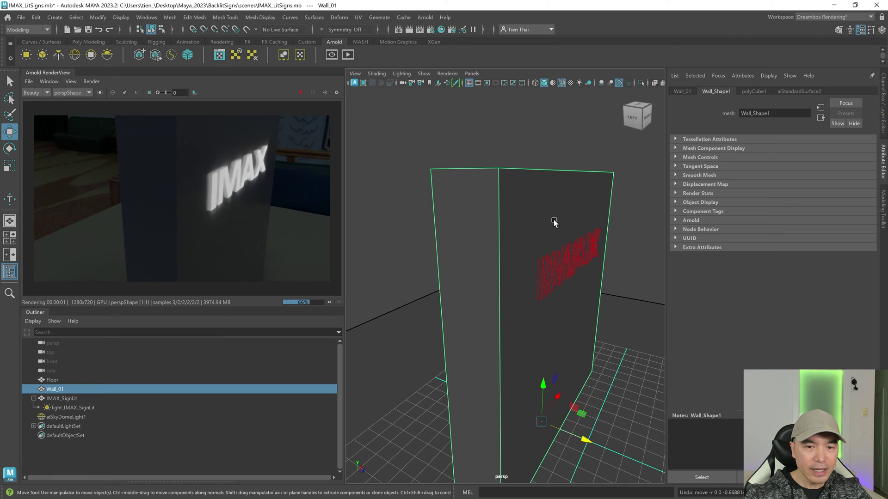
Step: Set the IMAX mesh light's color to the recently used red of the sign material
scroll(554, 223, "down", 5)
left_click(526, 277)
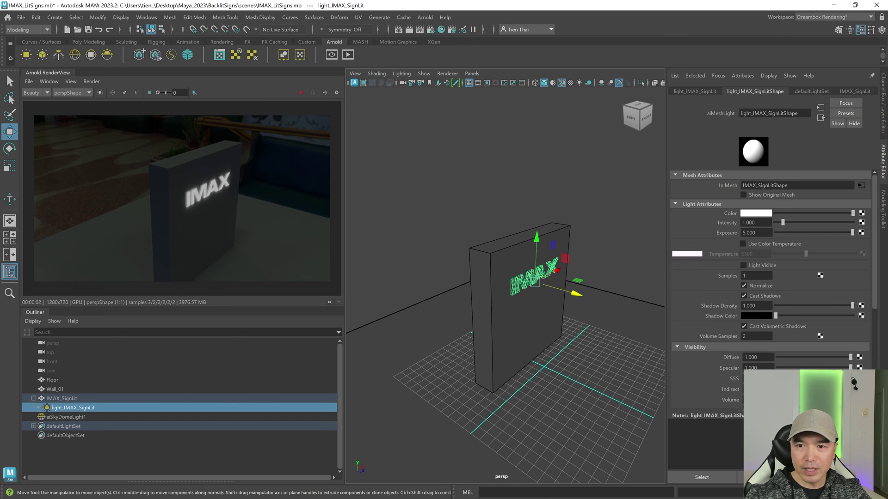
left_click(760, 216)
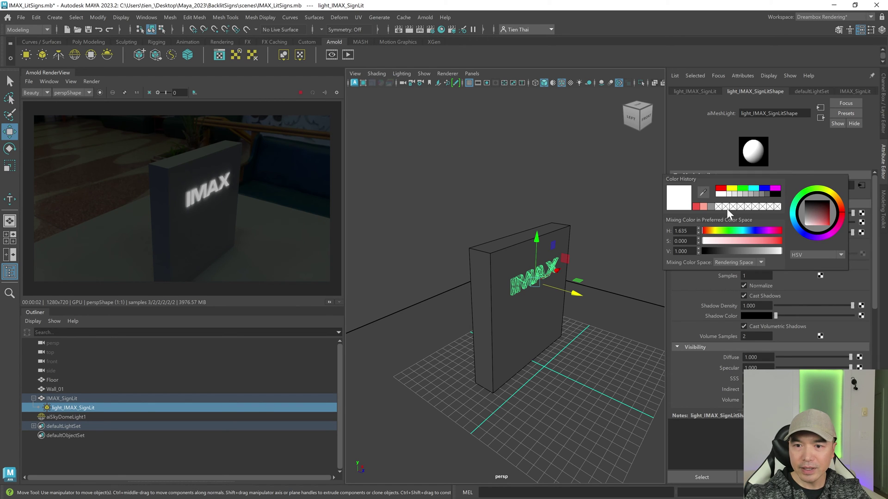
left_click(696, 206)
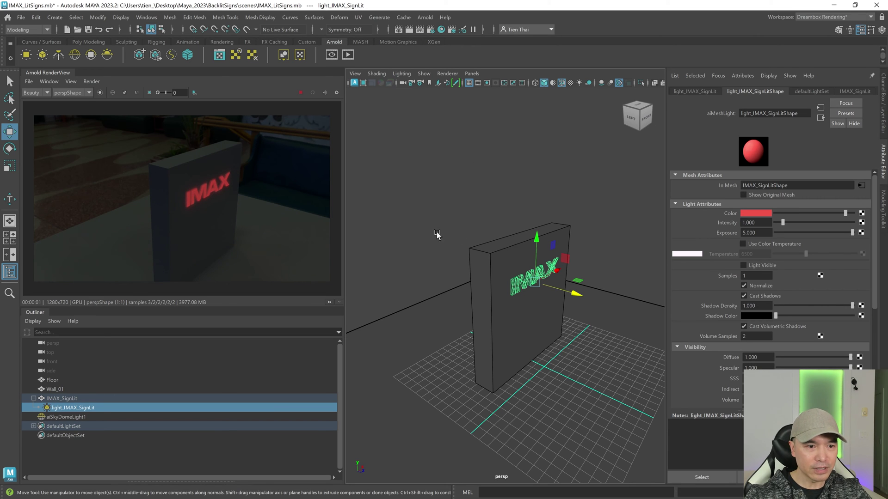
Step: Make the IMAX mesh light visible in the render and set its exposure to 10
left_click_drag(437, 235, 565, 261, "alt")
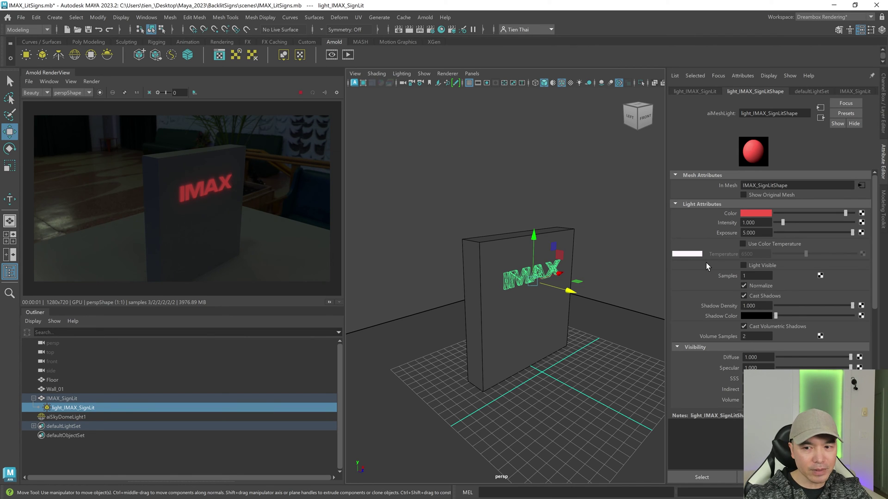
left_click(744, 266)
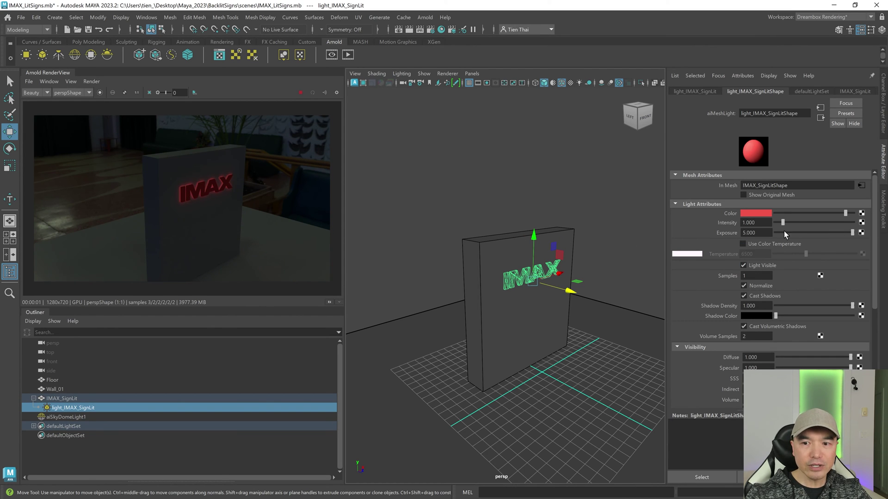
left_click(756, 232)
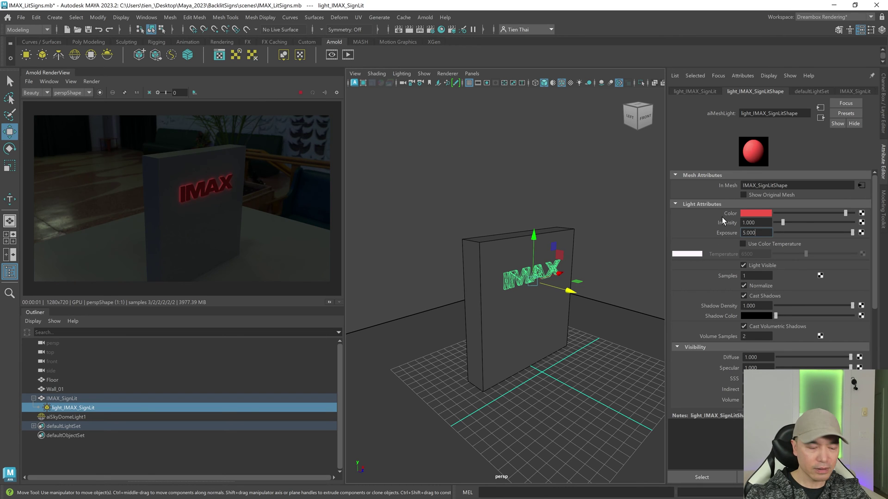
type("10")
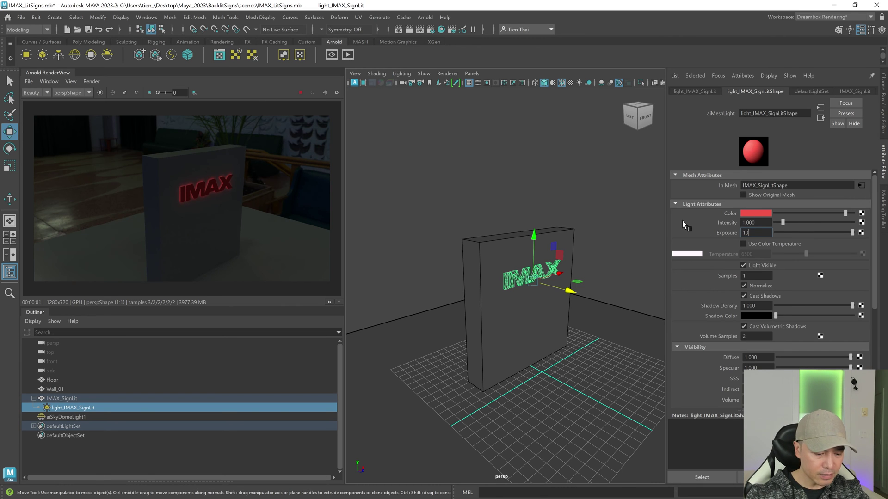
key("Return")
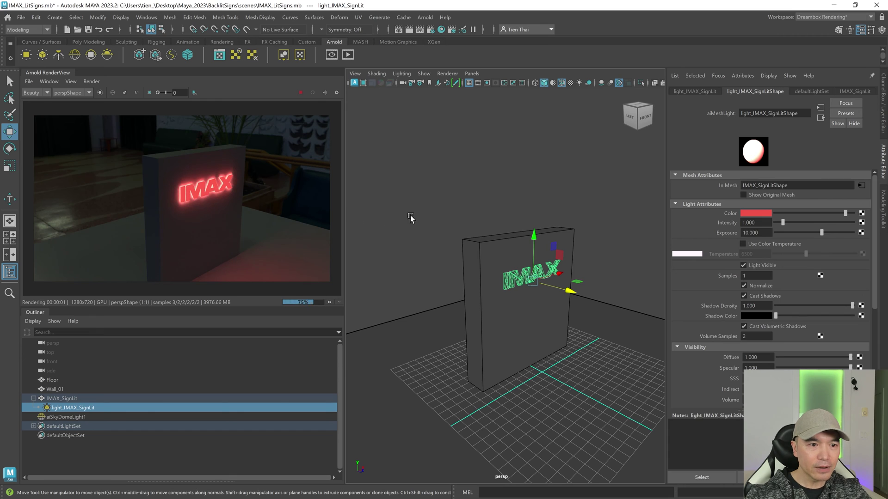
Step: Adjust the IMAX mesh light's exposure to about 12.018 while checking the glow around the letters up close
left_click_drag(491, 233, 536, 242, "alt")
right_click_drag(536, 243, 562, 250, "alt")
left_click_drag(562, 248, 588, 245, "alt")
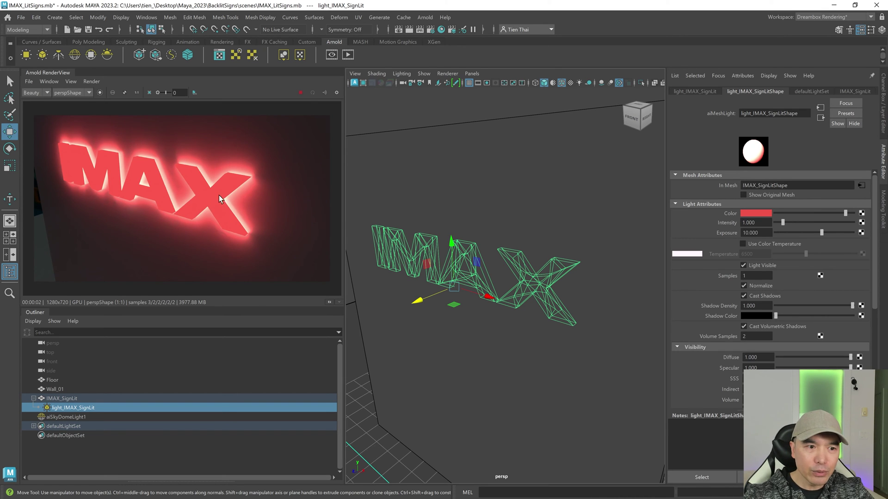
scroll(442, 238, "up", 3)
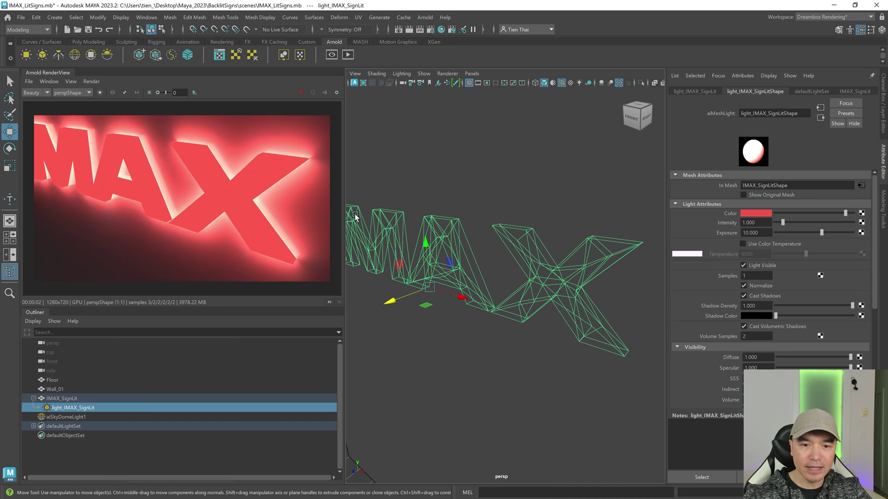
scroll(567, 298, "down", 5)
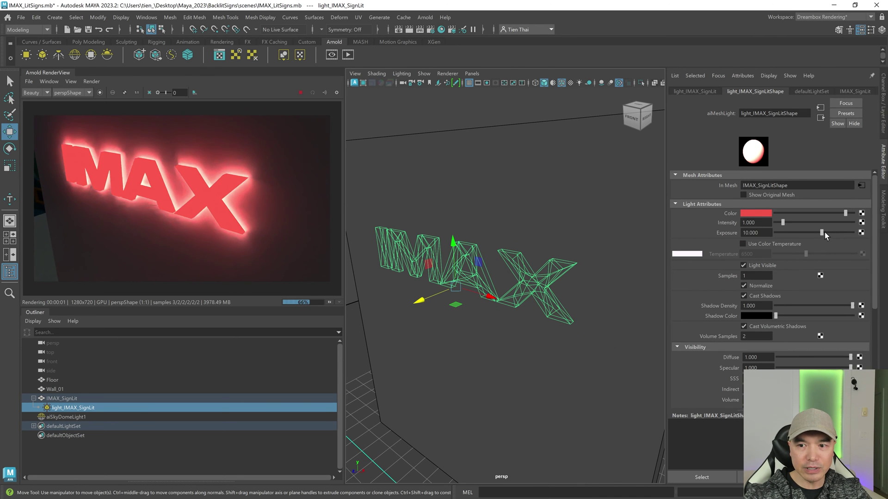
left_click_drag(824, 232, 833, 232)
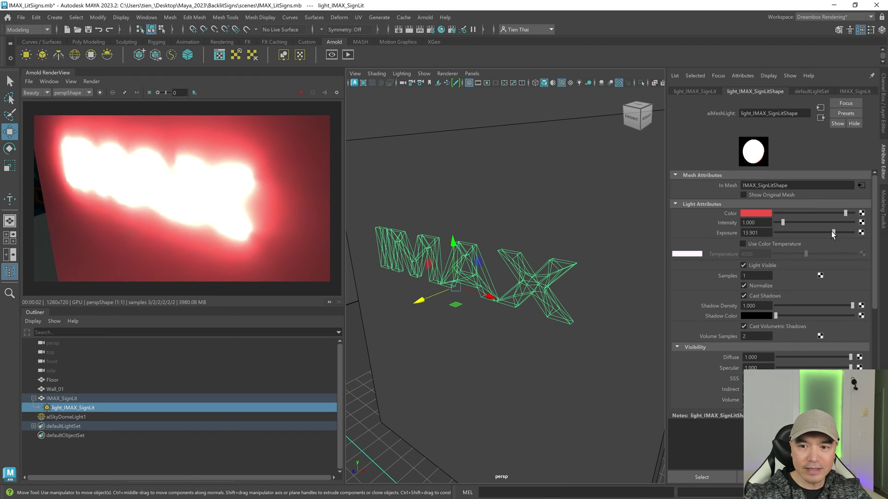
left_click_drag(838, 231, 823, 229)
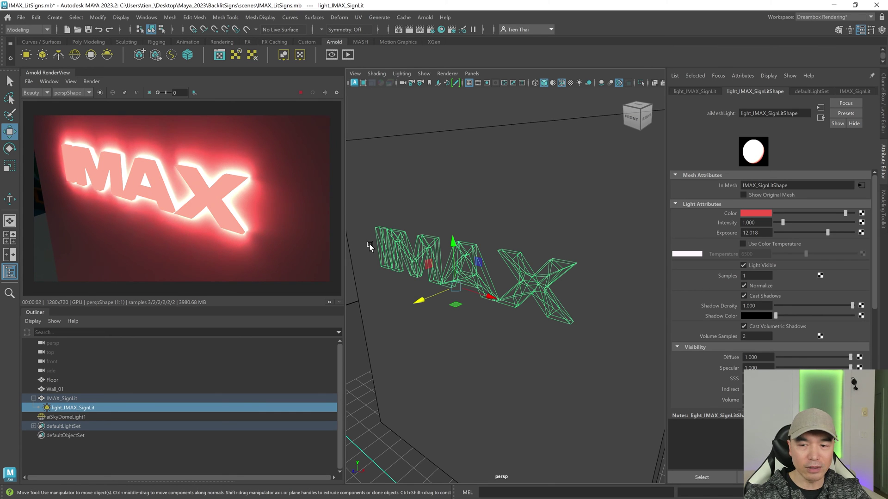
Step: Lower the IMAX mesh light's exposure to about 9.081 and show the original mesh instead of the visible light
left_click_drag(827, 234, 819, 231)
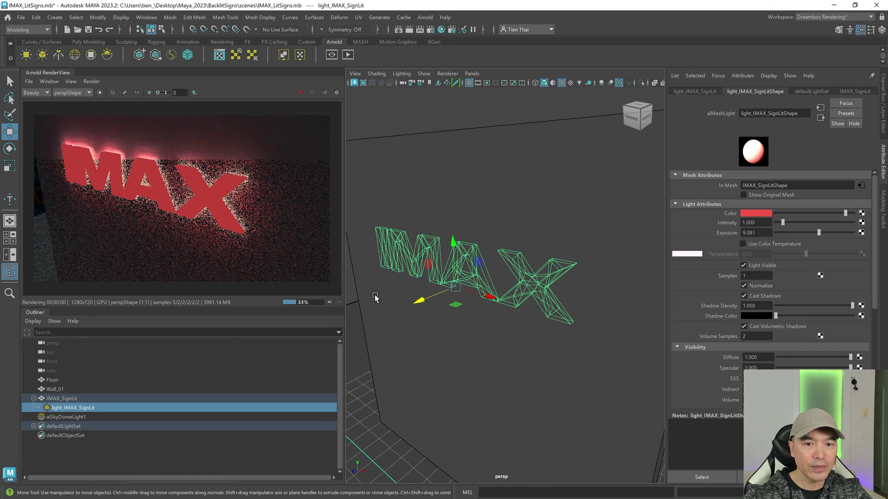
left_click(743, 266)
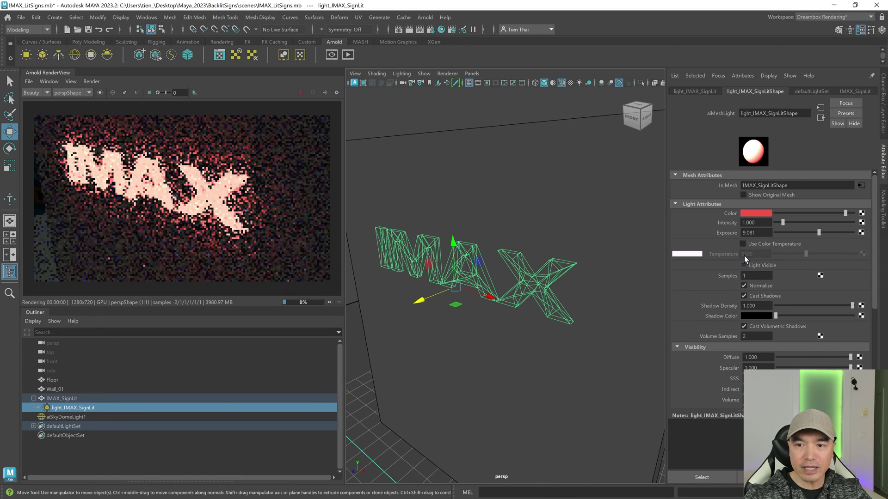
left_click(744, 194)
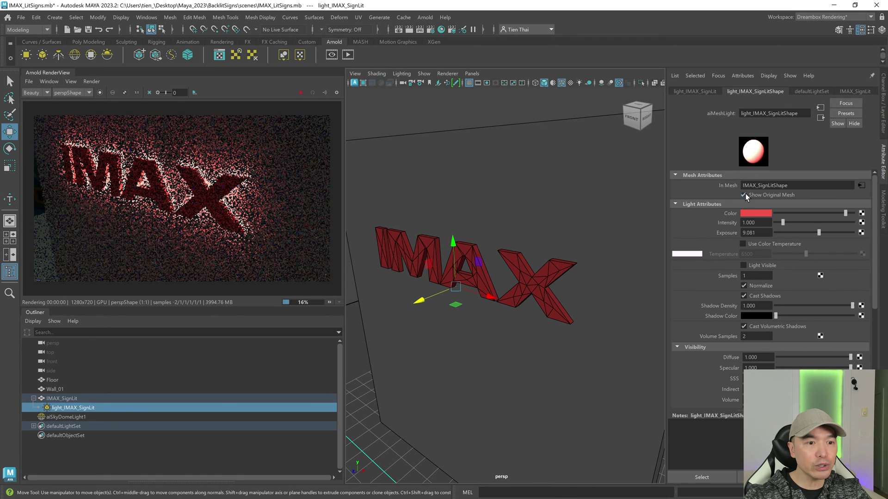
mouse_move(505, 291)
left_mouse_down("alt")
mouse_move(480, 311)
mouse_move(503, 313)
mouse_move(491, 312)
mouse_move(501, 290)
left_mouse_up("alt")
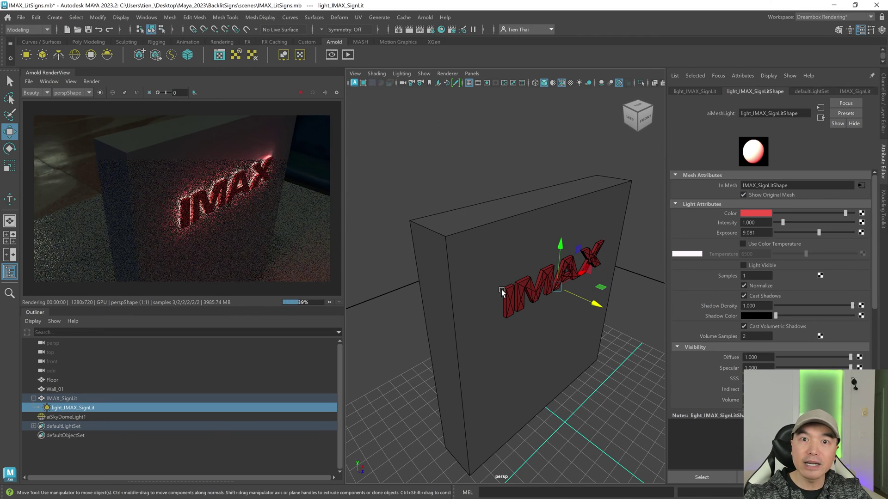
left_click_drag(468, 351, 467, 239, "alt")
Step: Set the emission weight of the IMAX sign's M_SignLit material to 1
left_click(467, 240)
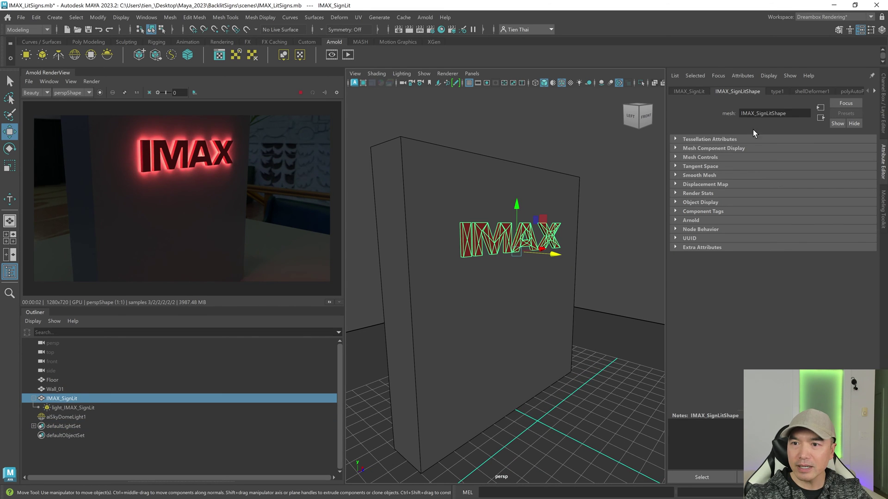
left_click(874, 93)
left_click(843, 270)
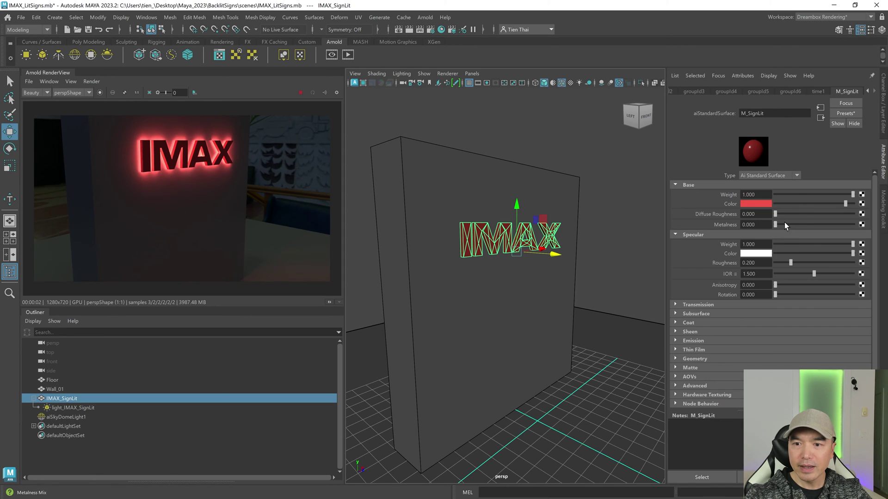
scroll(732, 319, "down", 2)
left_click(708, 322)
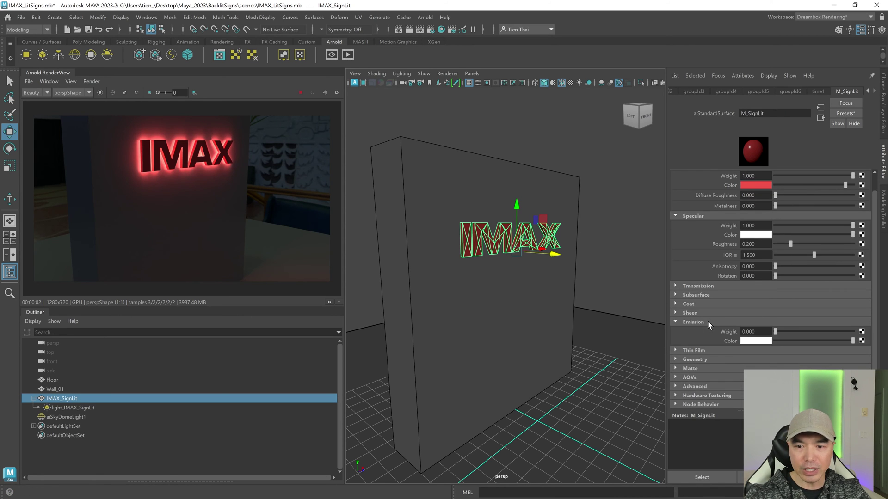
left_click_drag(775, 331, 854, 332)
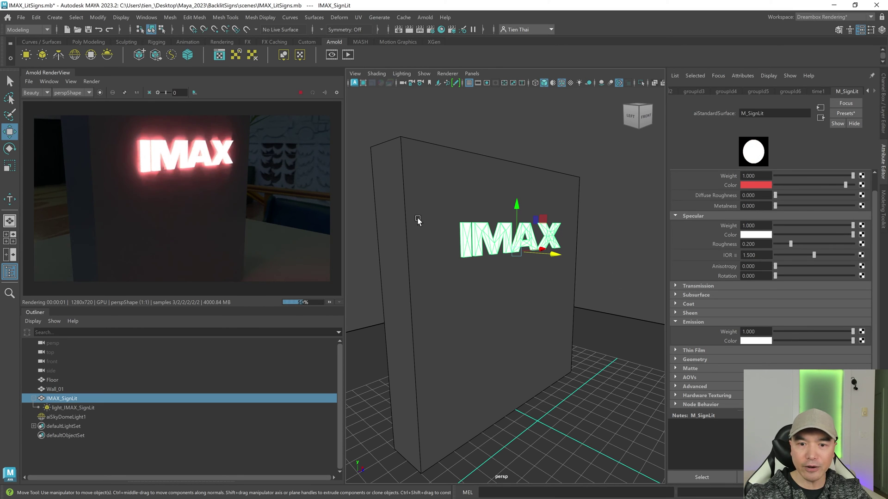
Step: Set M_SignLit's emission color to the recently used red and check the sign from the front
left_click(759, 342)
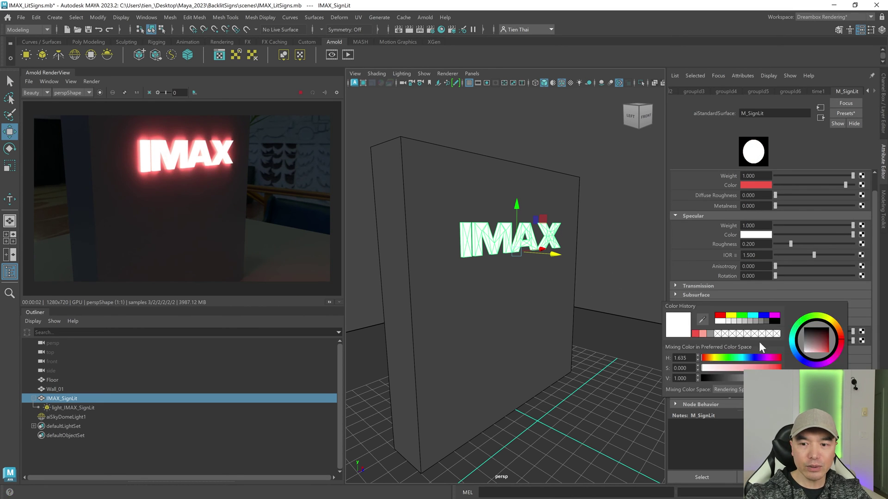
left_click(695, 334)
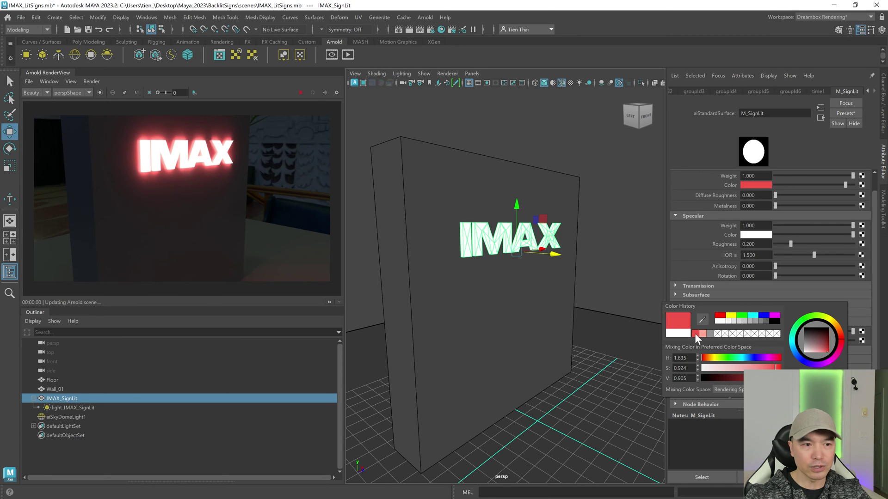
left_click_drag(565, 318, 527, 277, "alt")
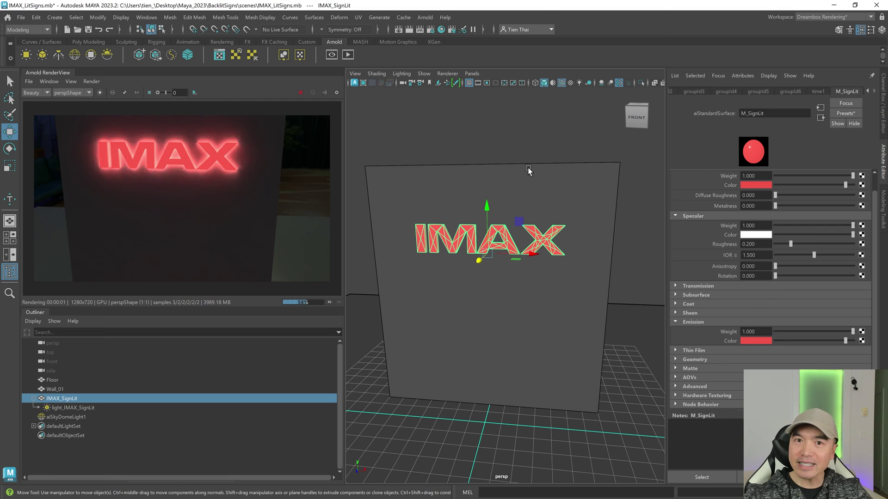
Step: Raise M_SignLit's emission weight to 5 and its emission color's brightness value to 1
left_click(755, 332)
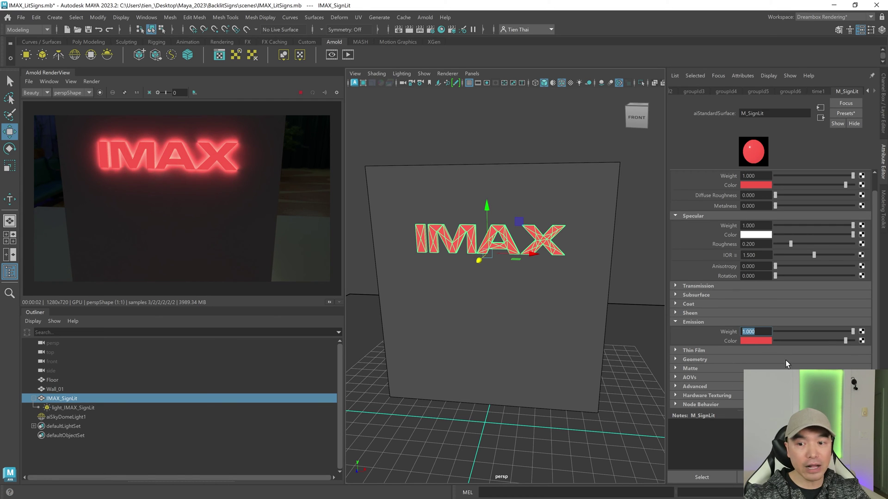
key("BackSpace")
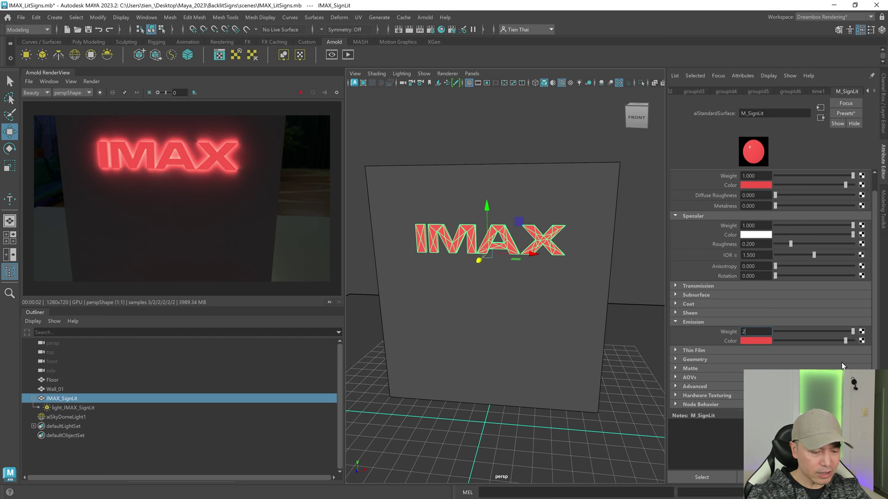
type("5")
key("Return")
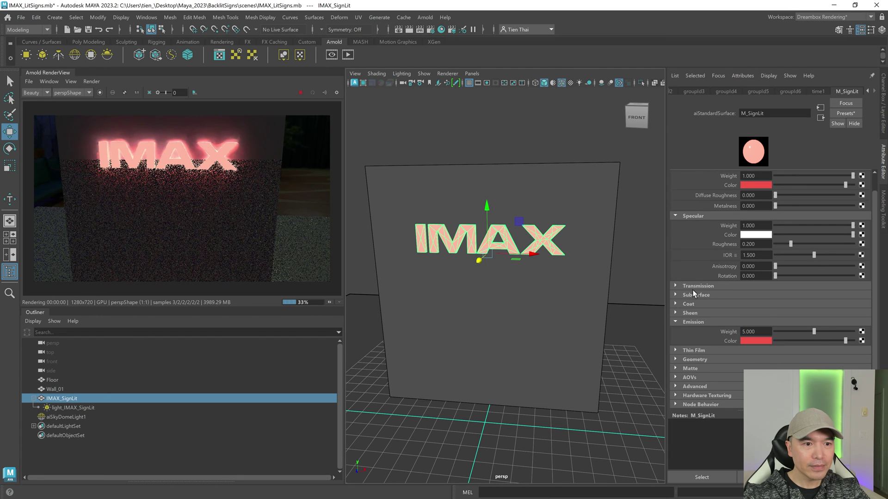
left_click(762, 340)
left_click_drag(830, 350, 830, 360)
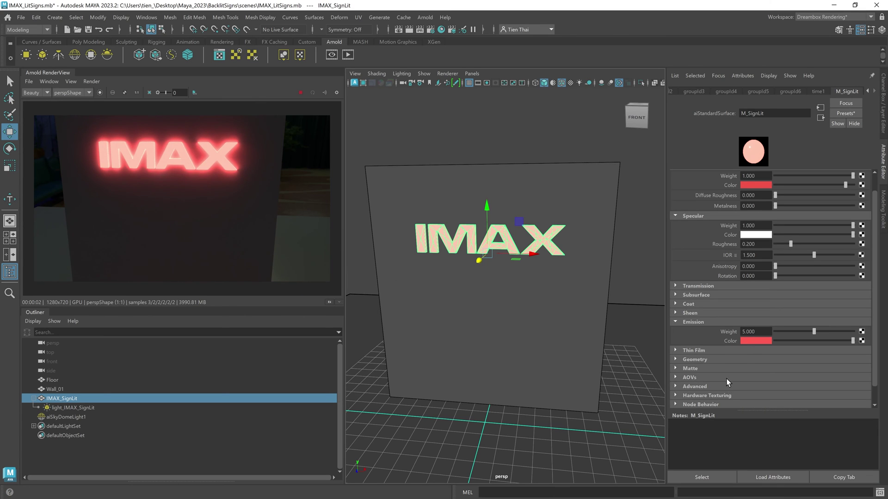
Step: Set M_SignLit's advanced Indirect Diffuse value to 0
scroll(727, 377, "down", 1)
scroll(728, 372, "down", 1)
left_click(701, 367)
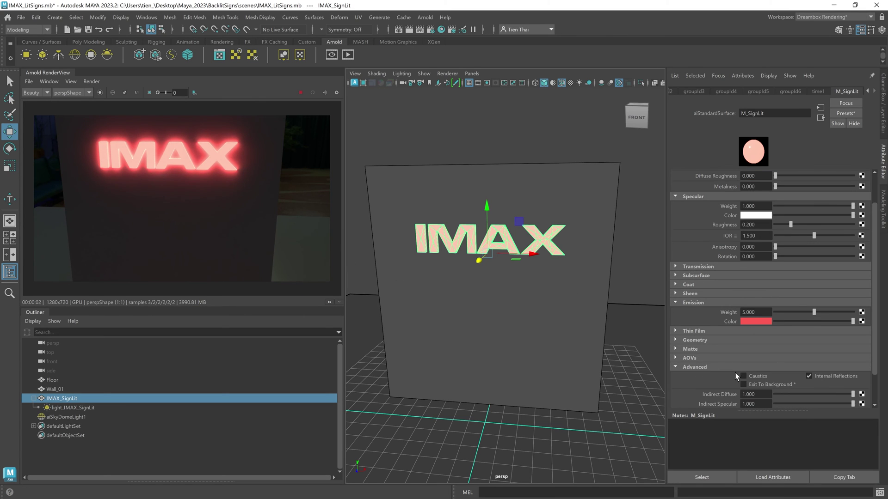
scroll(726, 350, "down", 2)
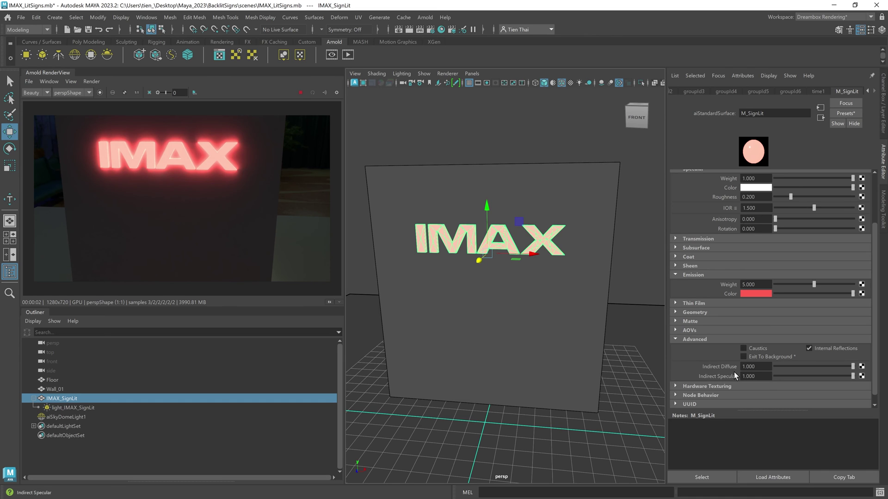
left_click_drag(850, 369, 768, 368)
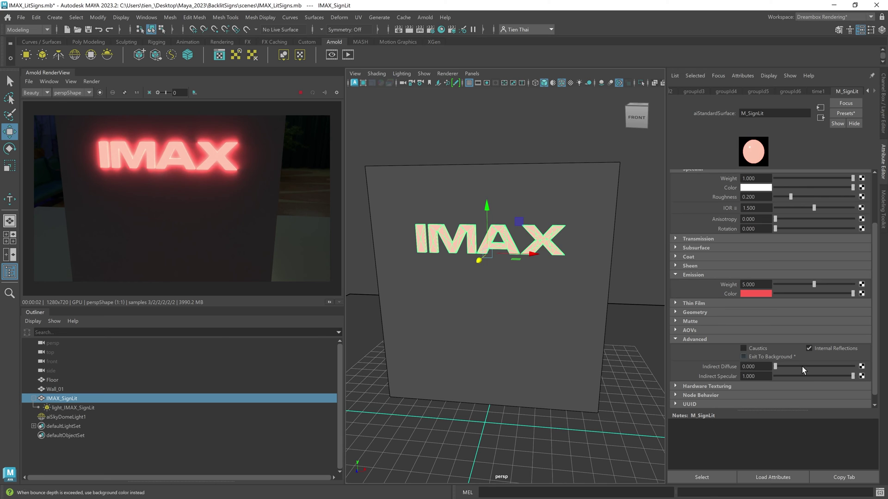
left_click(697, 340)
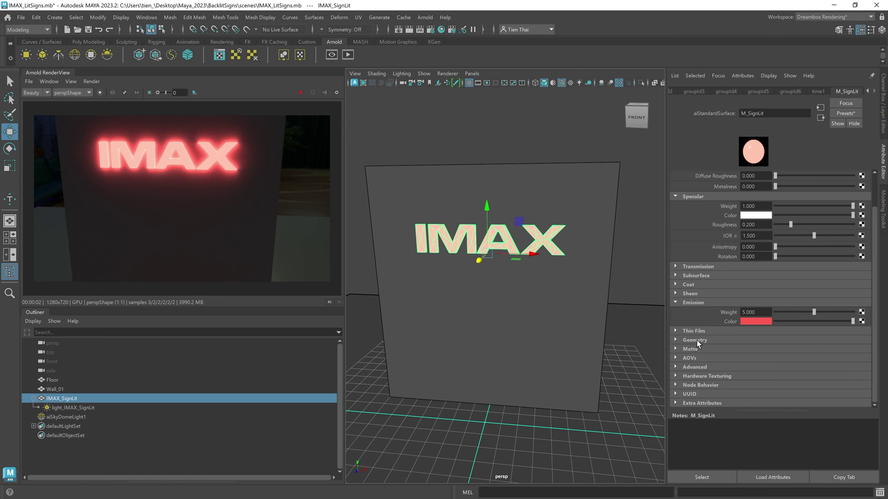
Step: Set M_SignLit's emission weight to 1, fine-tune it to about 0.714 and check the sign from farther away
left_click(755, 312)
type("1")
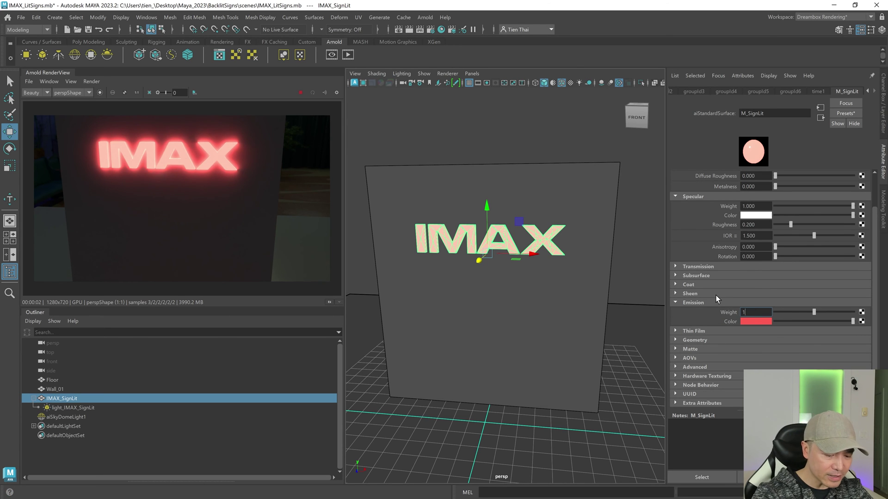
key("Return")
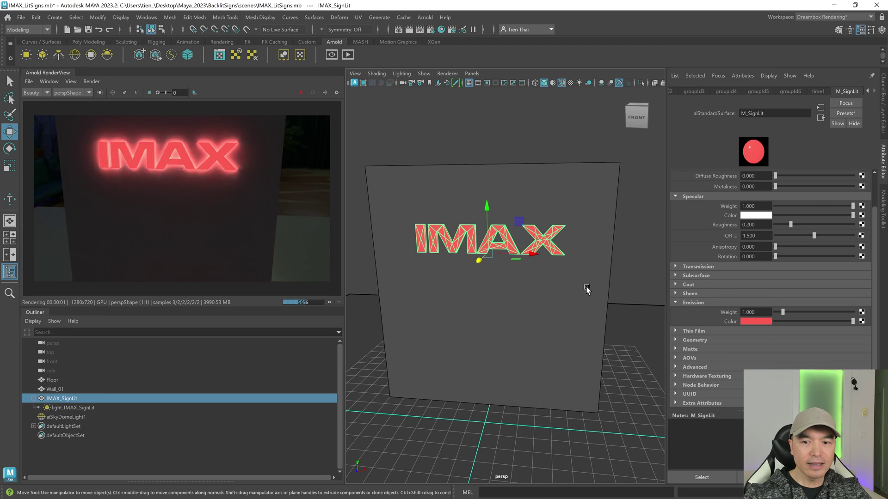
left_click_drag(587, 291, 577, 293, "alt")
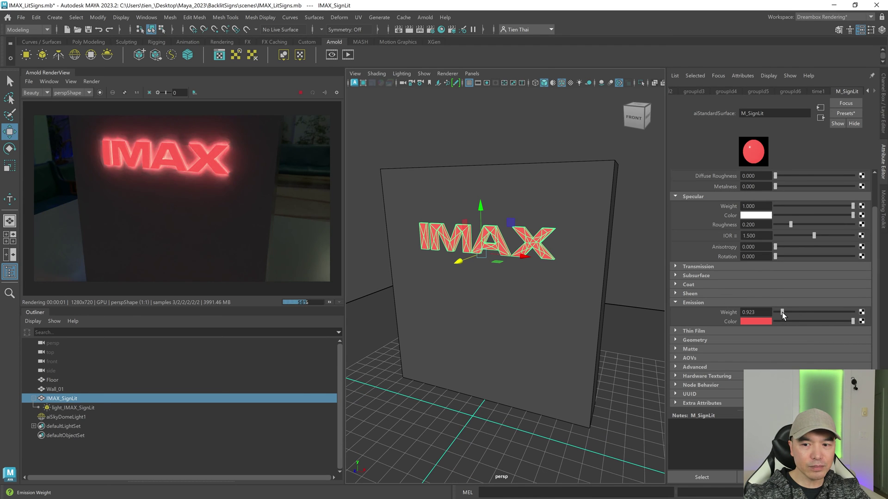
left_click_drag(781, 313, 780, 312)
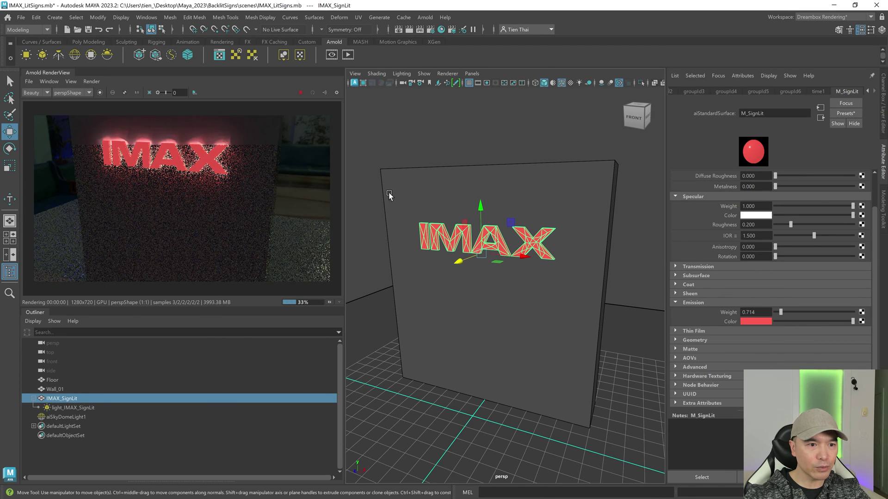
scroll(456, 251, "down", 5)
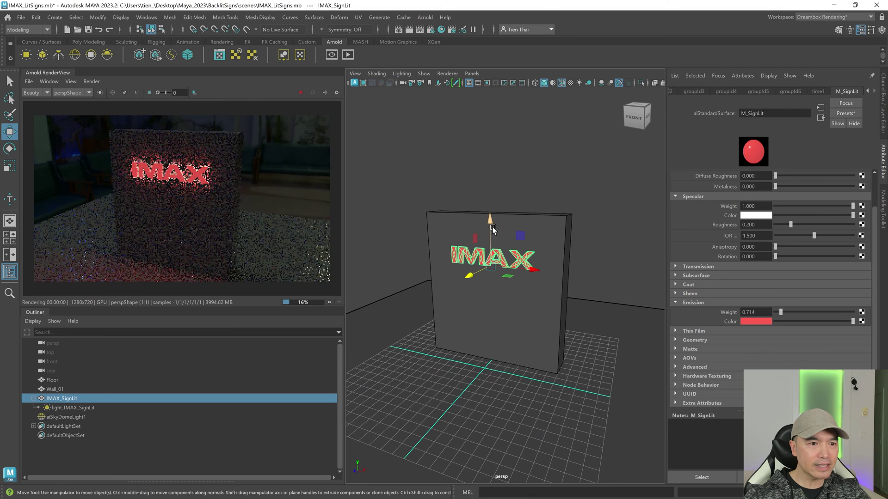
left_click_drag(456, 252, 484, 234, "alt")
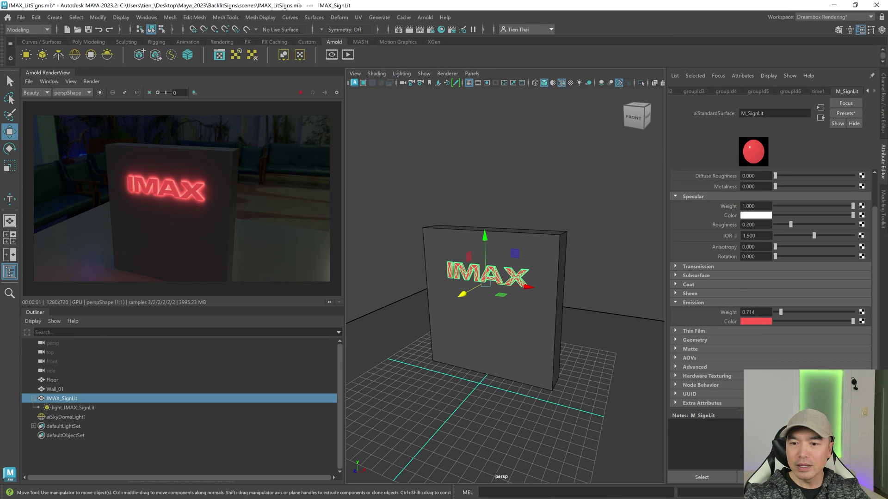
Step: Change M_SignLit's emission color to a blue with saturation 1 and hue 215
left_click(760, 321)
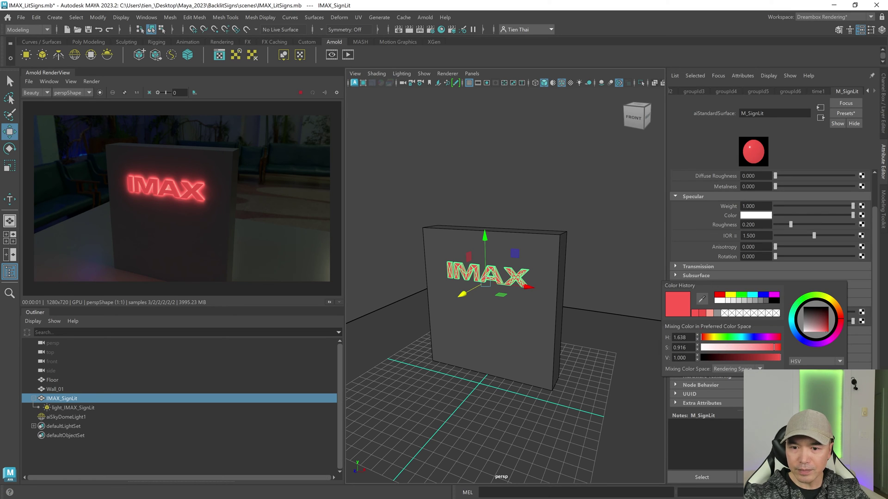
left_click_drag(758, 349, 787, 348)
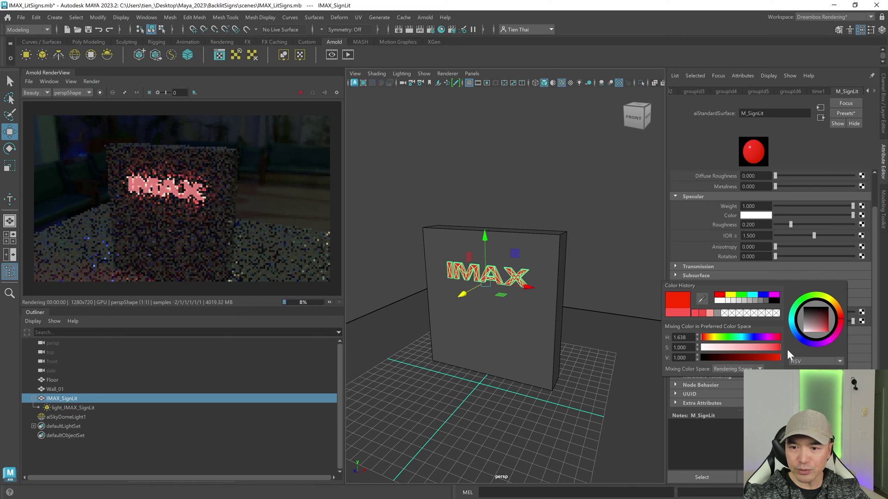
left_click(696, 337)
key("BackSpace")
key("BackSpace")
key("BackSpace")
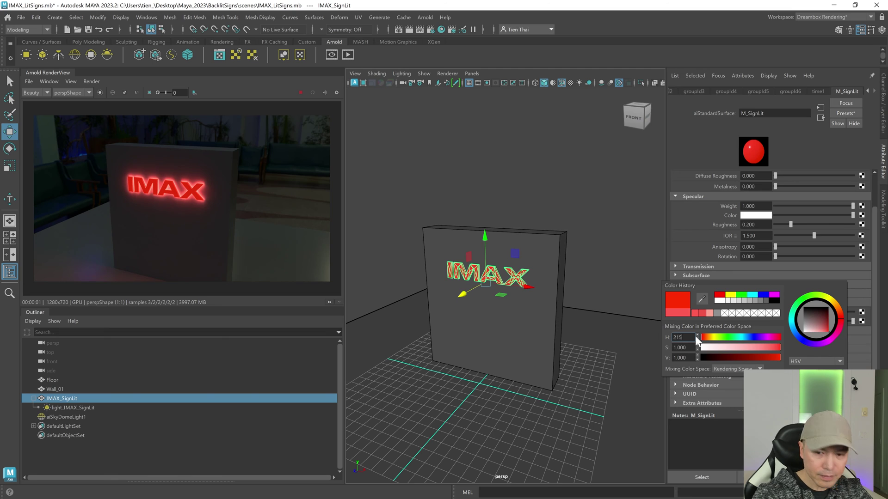
key("Return")
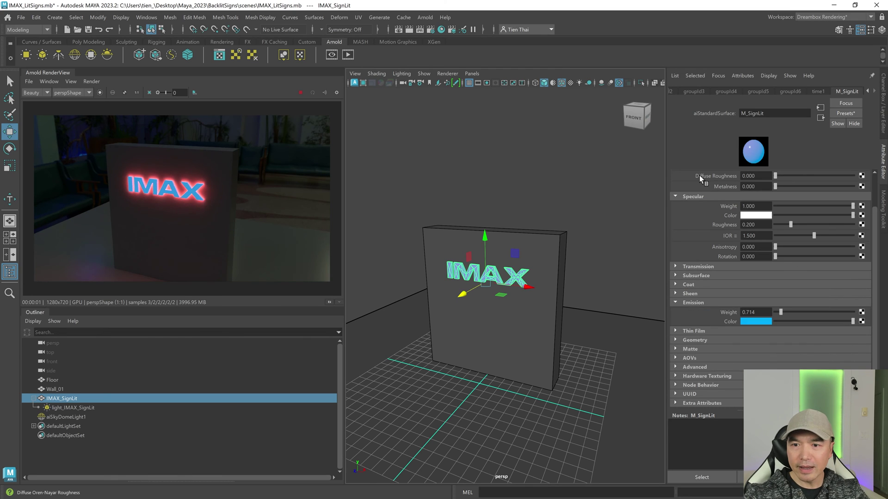
Step: Set M_SignLit's base color to the recently used blue of its emission
scroll(699, 176, "up", 2)
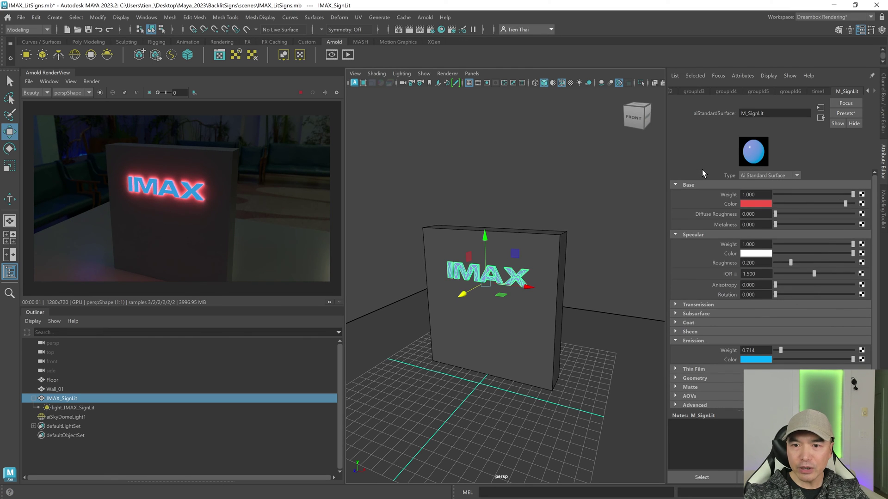
left_click(753, 203)
left_click(689, 195)
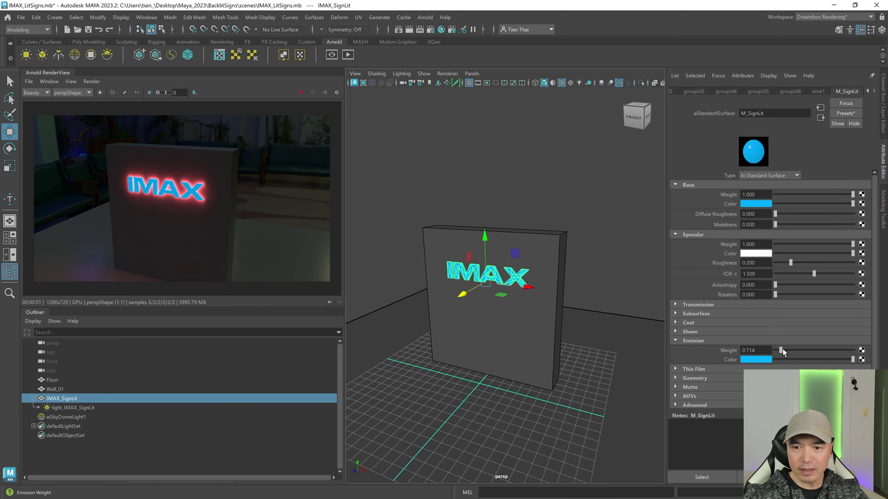
Step: Try a stronger emission weight of about 1.101 on M_SignLit, set it to 0.8 and check the sign from the side
left_click_drag(782, 350, 784, 351)
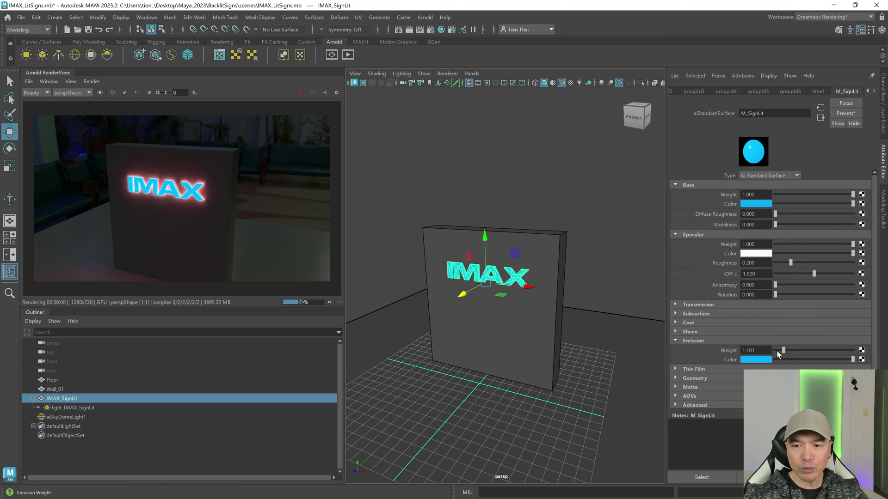
double_click(755, 351)
key("BackSpace")
type(".")
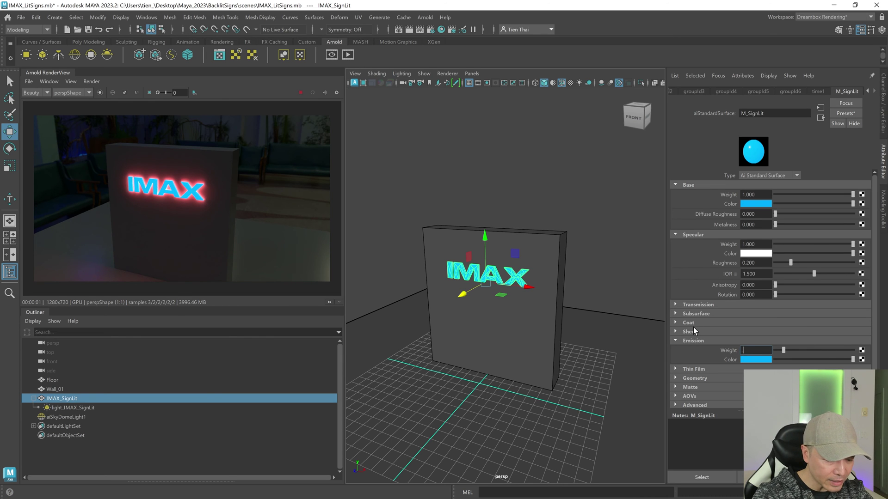
type("8")
key("Return")
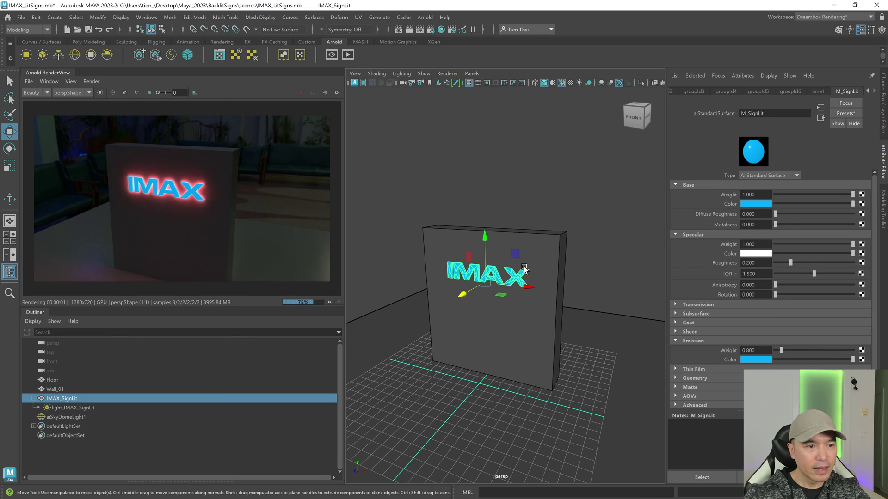
left_click_drag(524, 269, 556, 256, "alt")
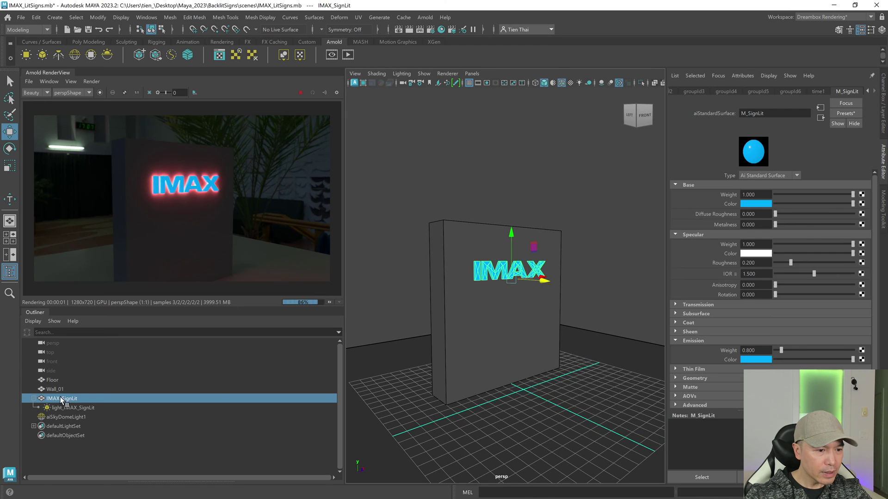
Step: Lower light_IMAX_SignLit's exposure to about 6.372 and change its color to the recently used blue
left_click(73, 407)
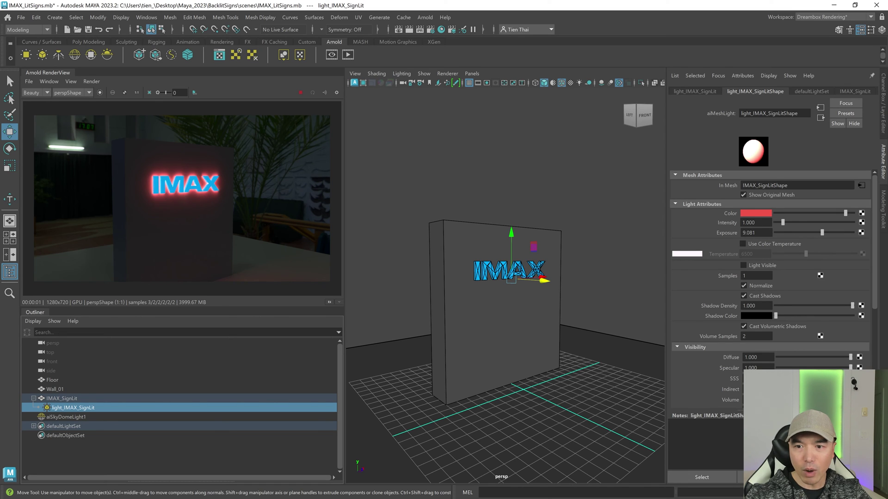
left_click_drag(820, 232, 813, 232)
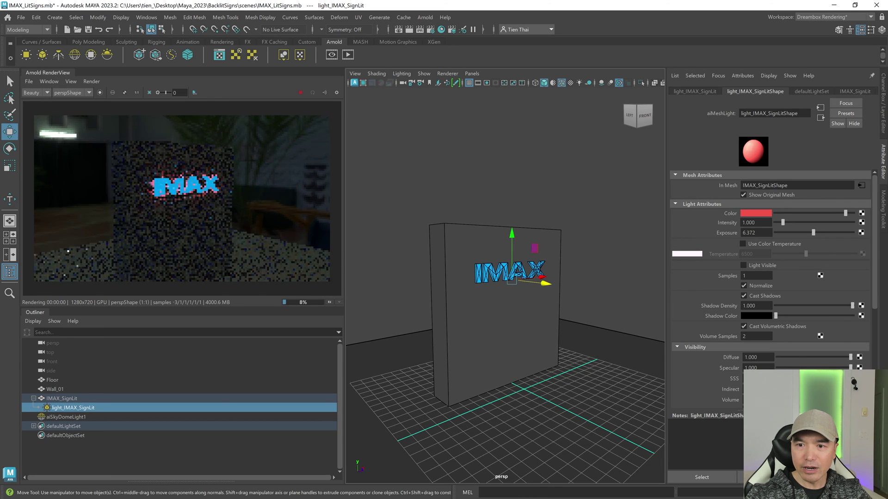
left_click(755, 213)
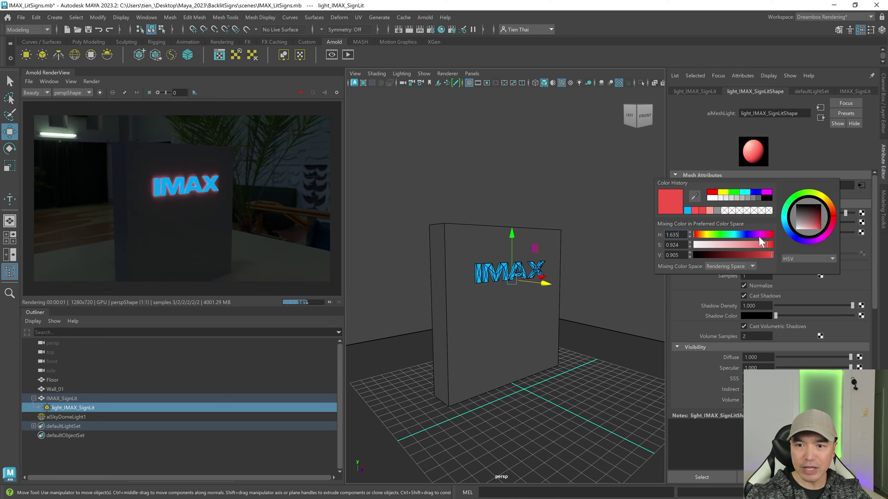
left_click(687, 211)
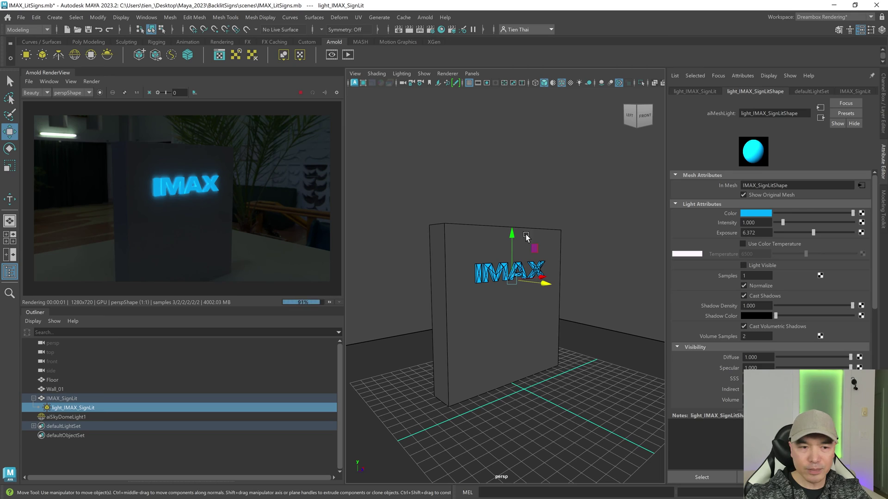
scroll(525, 247, "up", 5)
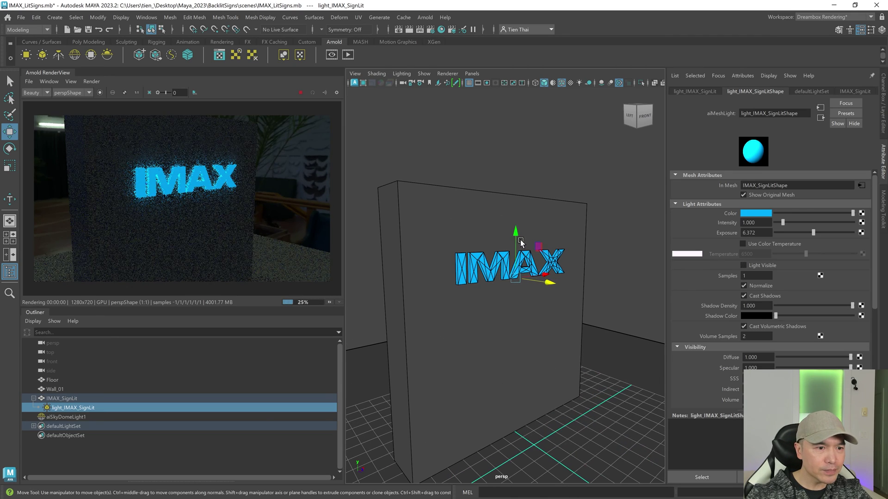
left_click_drag(518, 248, 580, 253, "alt")
scroll(558, 253, "up", 3)
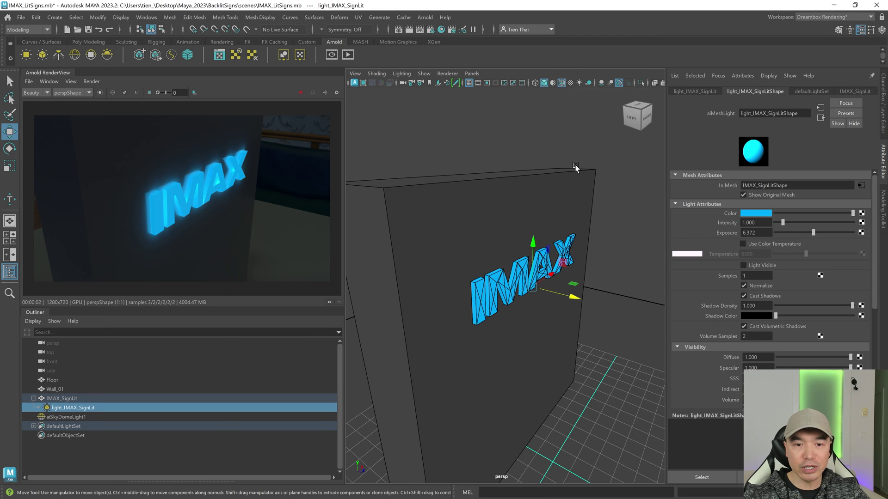
left_click_drag(575, 168, 510, 184, "alt")
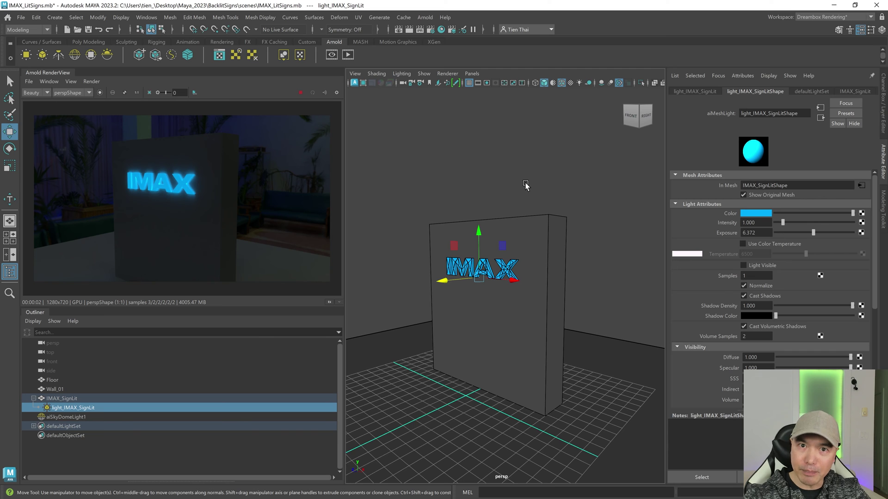
Step: Duplicate the IMAX_SignLit mesh and move the copy straight forward, away from the wall
scroll(525, 185, "up", 5)
key("q")
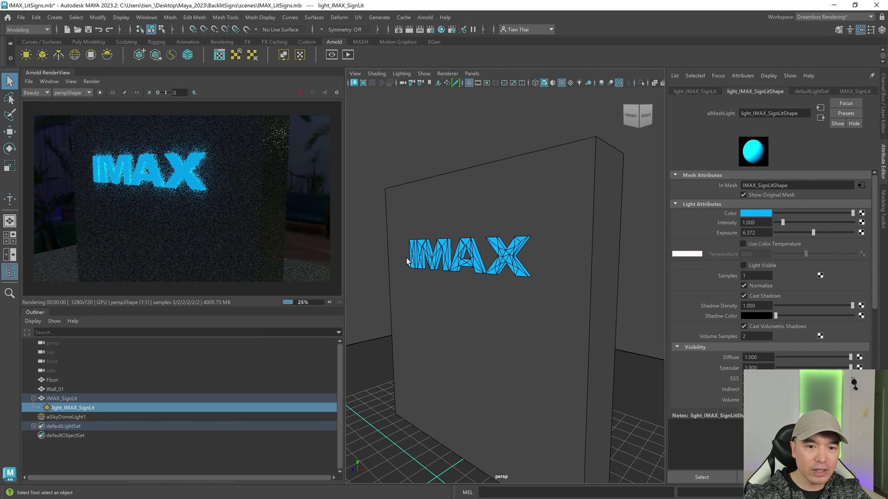
left_click(416, 257)
left_click_drag(485, 221, 558, 248, "alt")
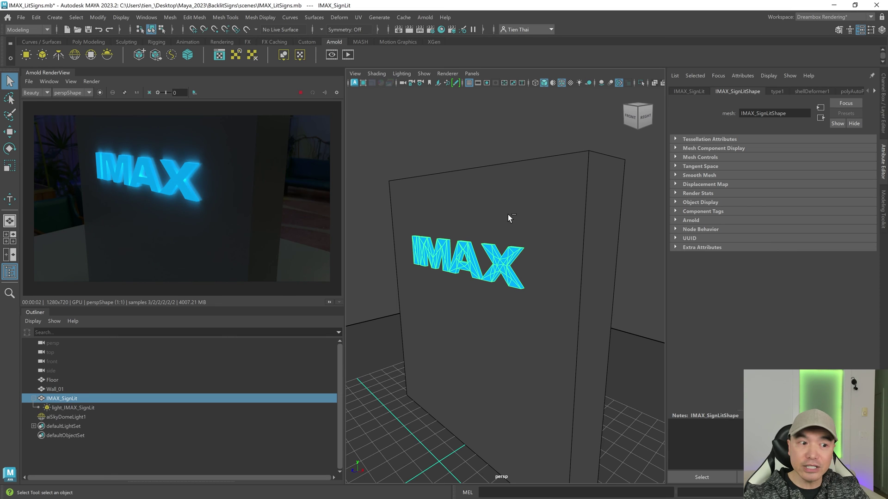
key("ctrl+d")
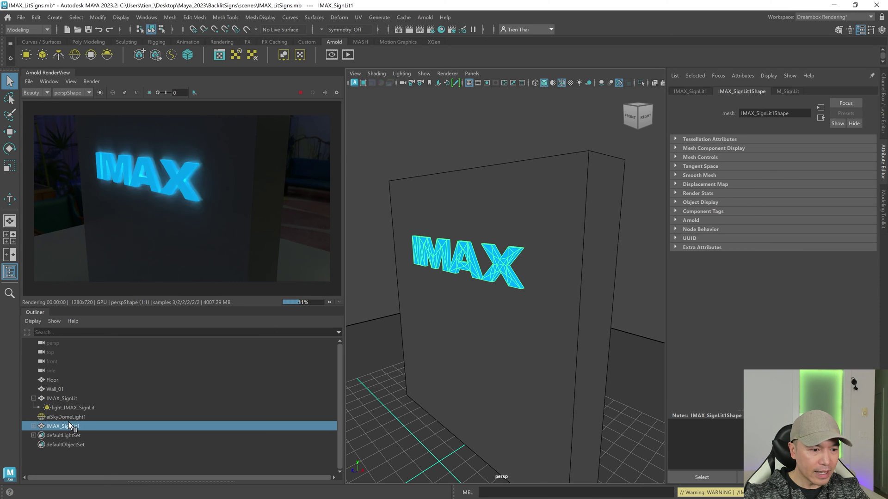
key("w")
left_click_drag(416, 280, 393, 283)
Step: Delete the mesh light nested under the duplicated sign IMAX_SignLit1
left_click(34, 426)
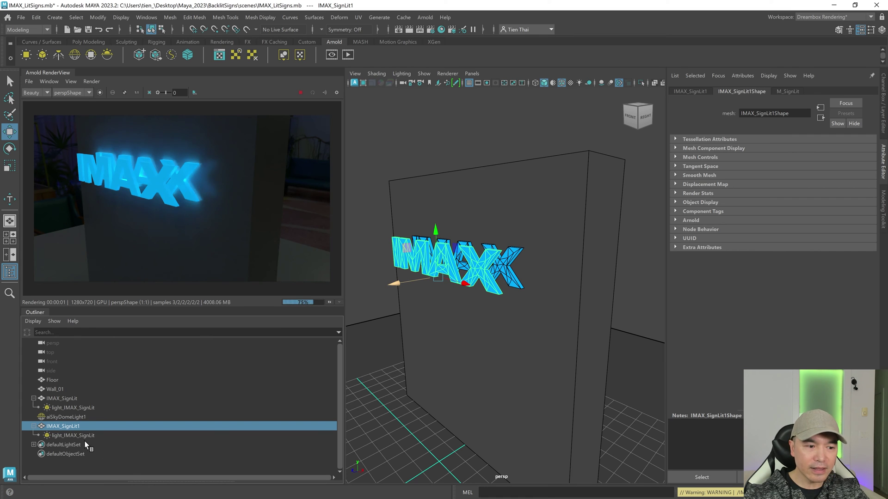
left_click(82, 436)
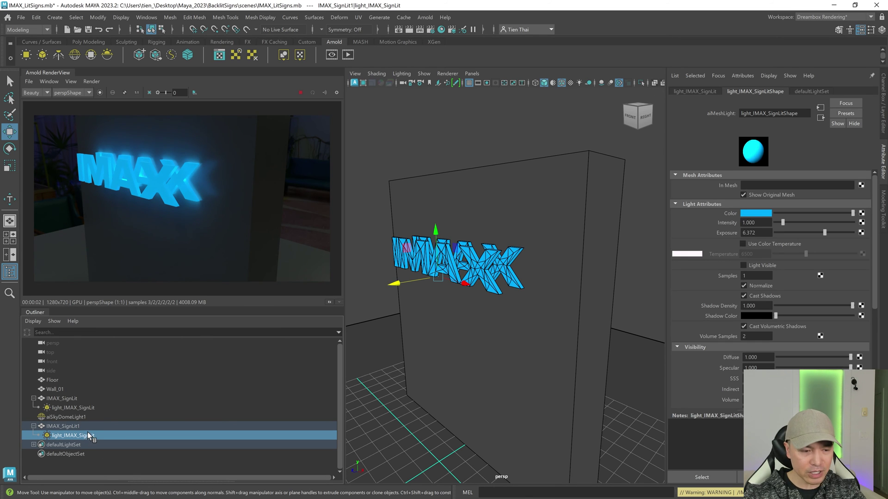
key("Delete")
Step: Rename the duplicated sign as IMAX_SignFront
left_click(75, 426)
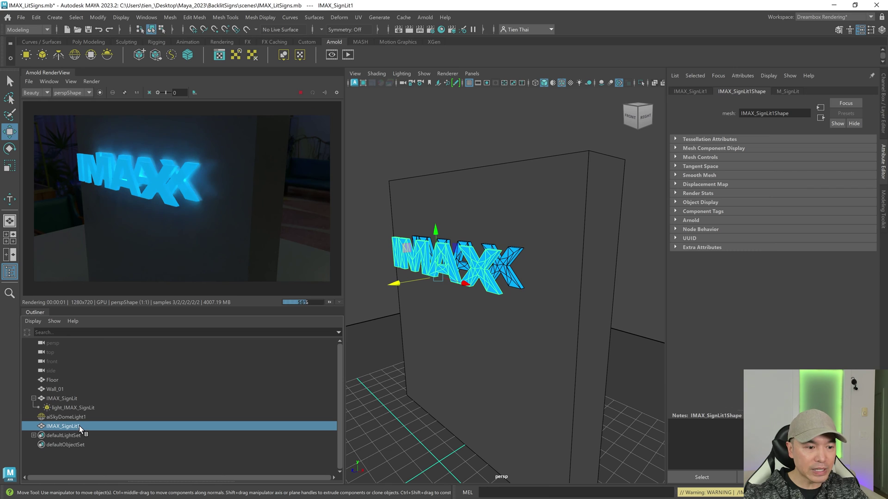
double_click(79, 426)
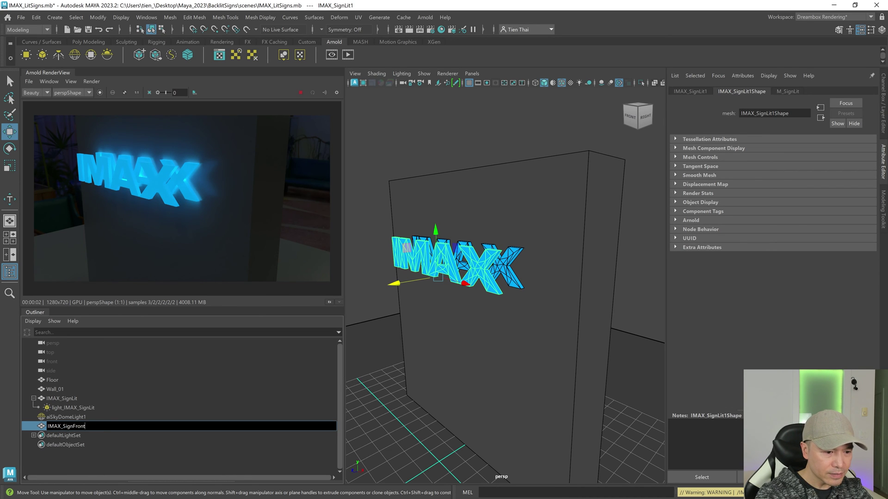
type("IMAX_SignFront")
key("Return")
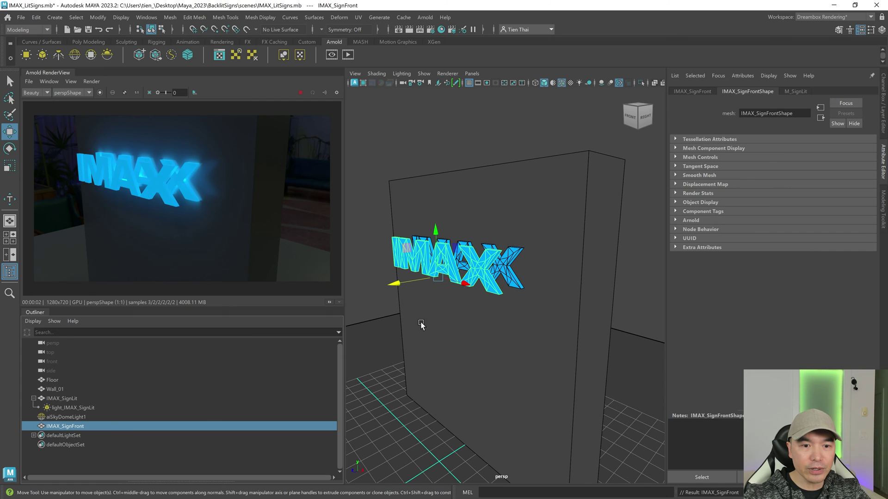
Step: Assign a new Arnold aiStandardSurface material to IMAX_SignFront and lower its specular roughness to about 0.122
scroll(431, 298, "down", 3)
right_click_drag(429, 149, 431, 379)
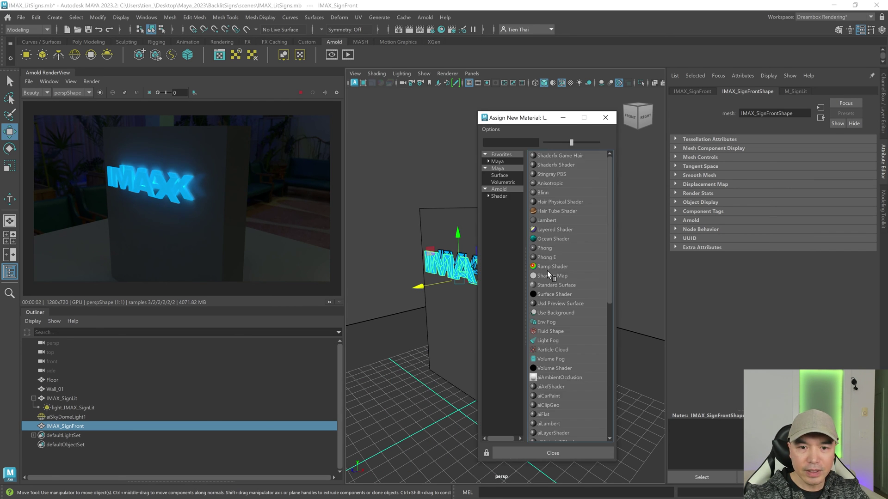
left_click(500, 189)
left_click(563, 284)
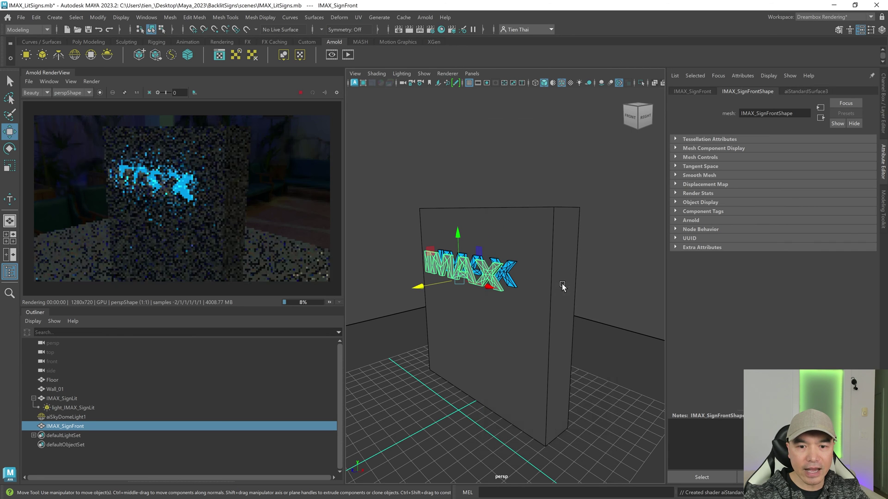
left_click_drag(561, 287, 606, 309, "alt")
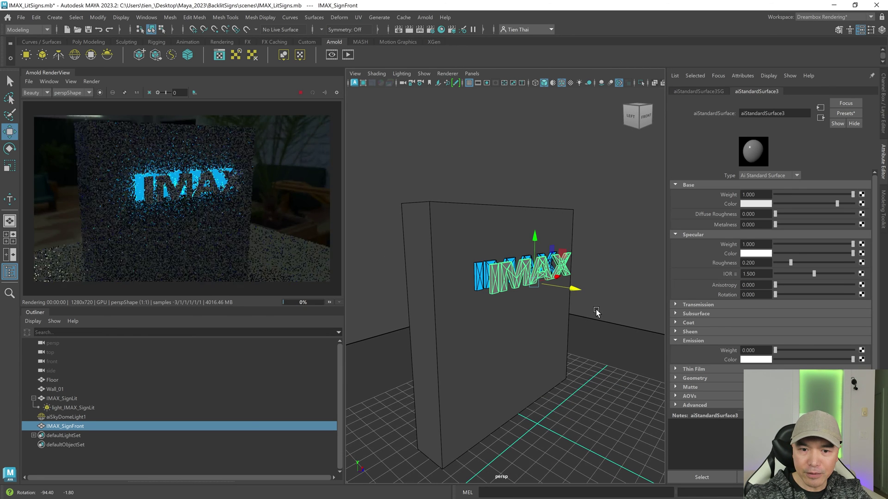
left_click(756, 204)
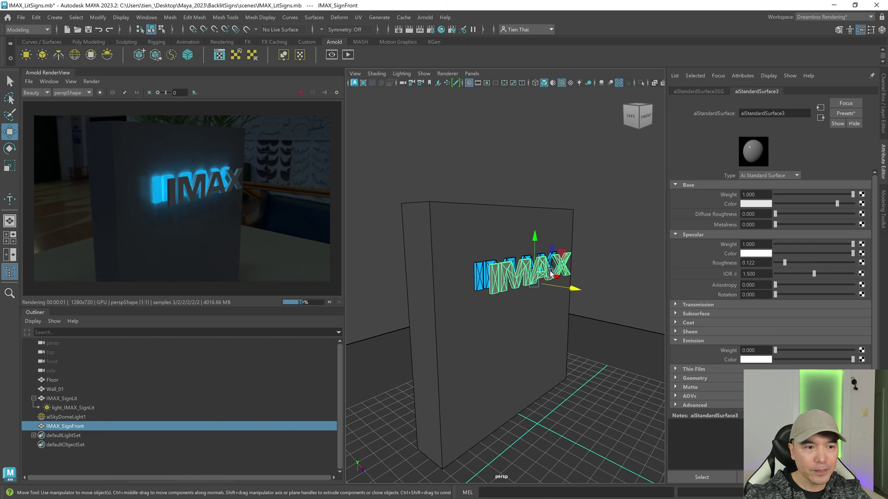
Step: Move IMAX_SignFront back in the side view until its rear face meets the front of the lit sign
left_click_drag(560, 275, 486, 284, "alt")
key("space")
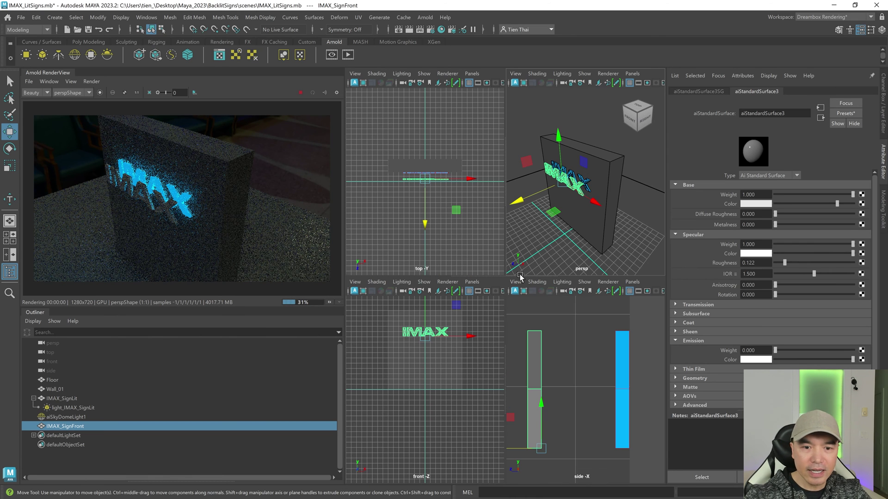
key("space")
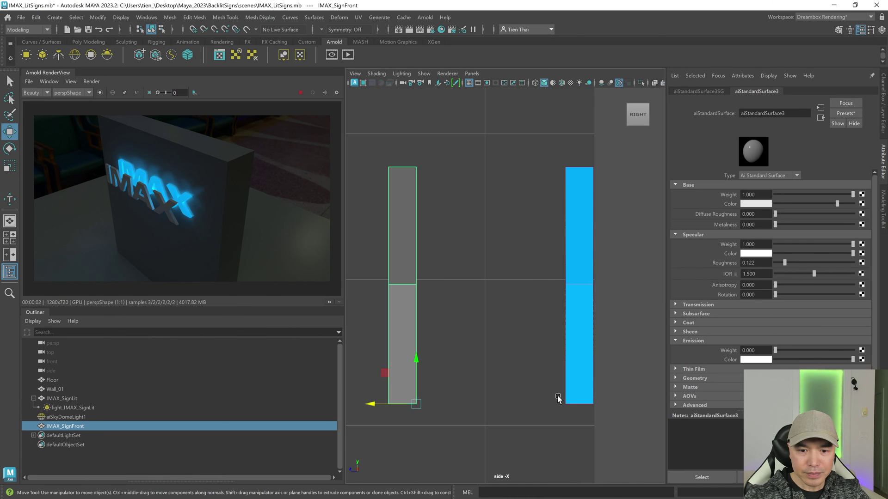
left_click_drag(363, 412, 519, 393)
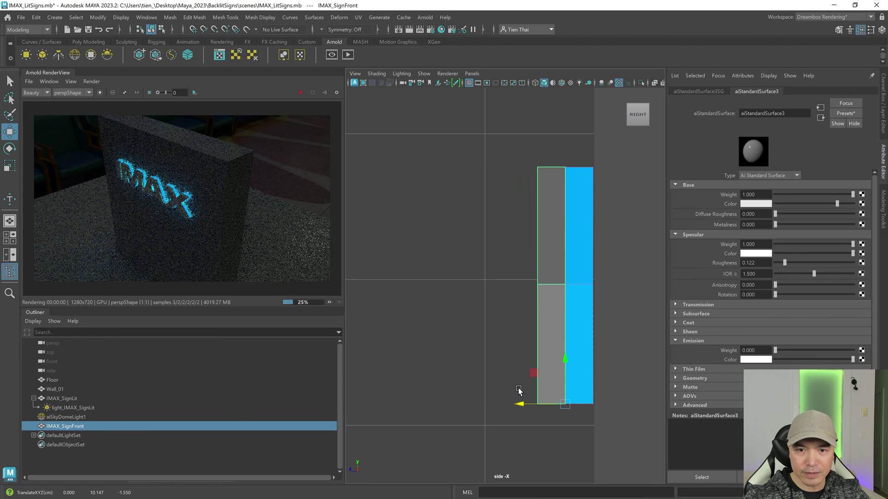
key("space")
key("space")
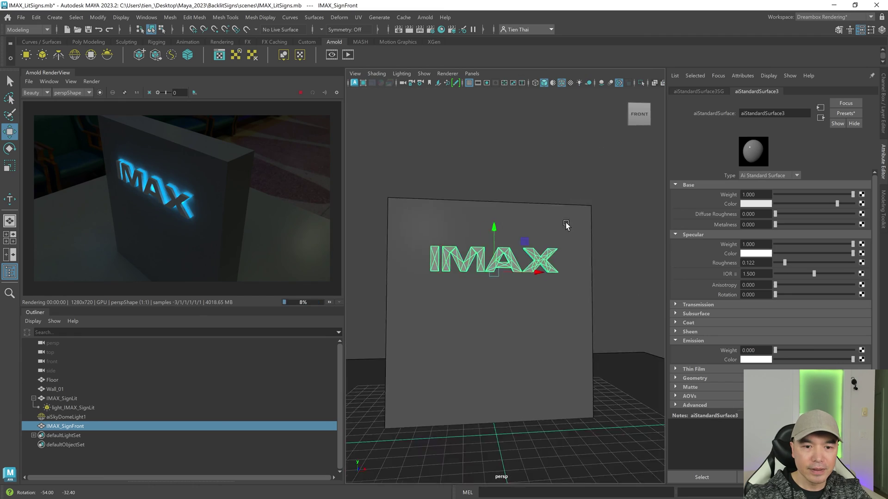
Step: Scale IMAX_SignFront's depth down to about half, keeping its back face flush against the lit sign
left_click_drag(565, 223, 503, 257, "alt")
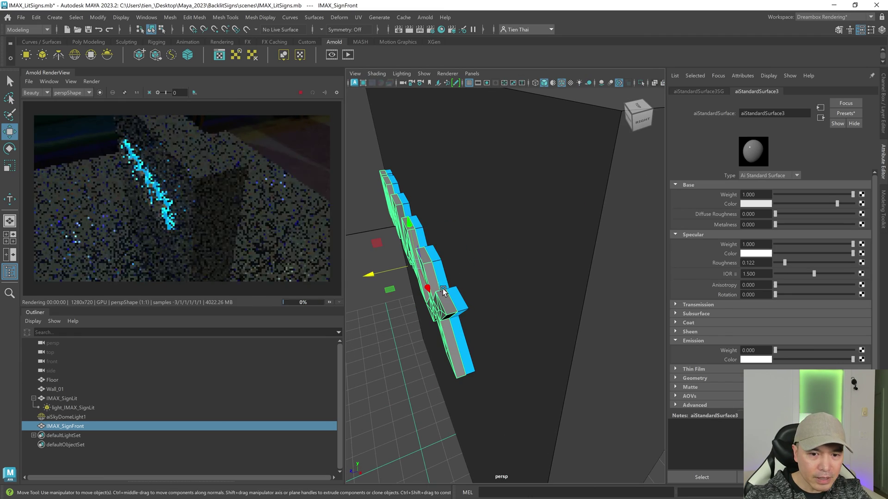
scroll(371, 280, "up", 5)
key("r")
left_click_drag(370, 273, 389, 272)
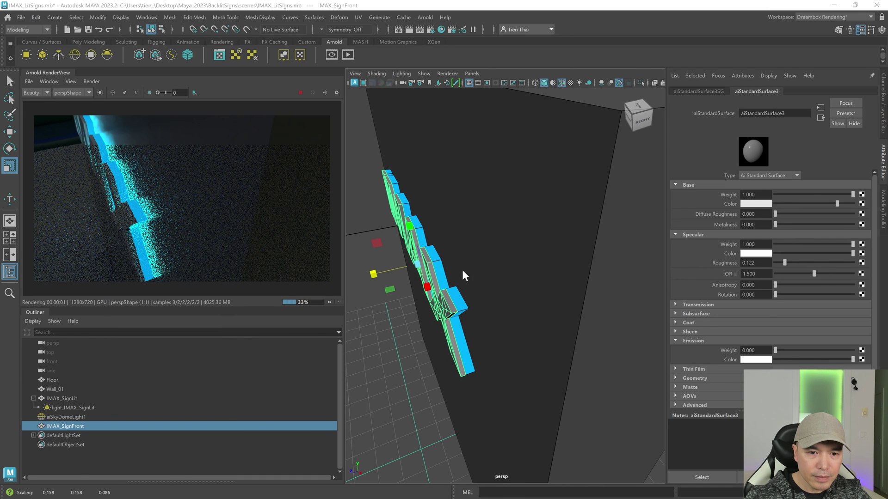
key("space")
key("space")
left_click_drag(521, 405, 521, 405)
key("w")
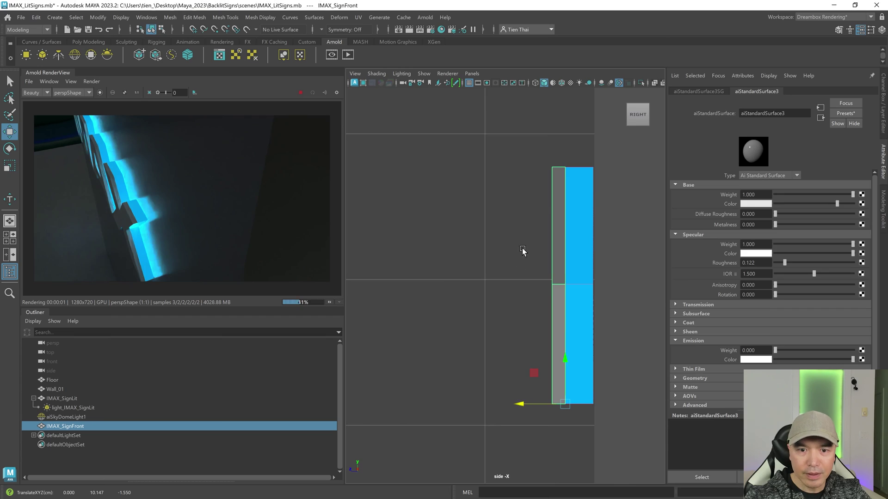
Step: Examine the layered sign's blue halo and dark front face in the perspective render from several angles
key("space")
key("space")
left_click_drag(520, 295, 501, 306, "alt")
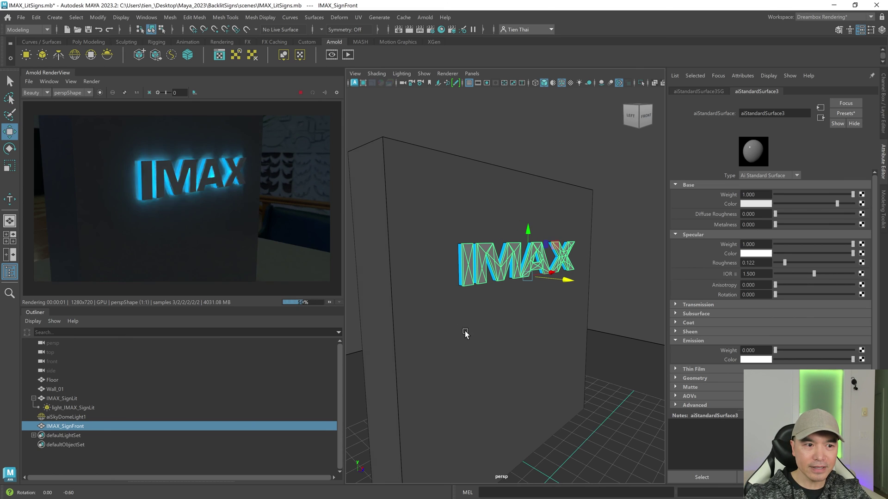
left_click_drag(467, 333, 494, 332, "alt")
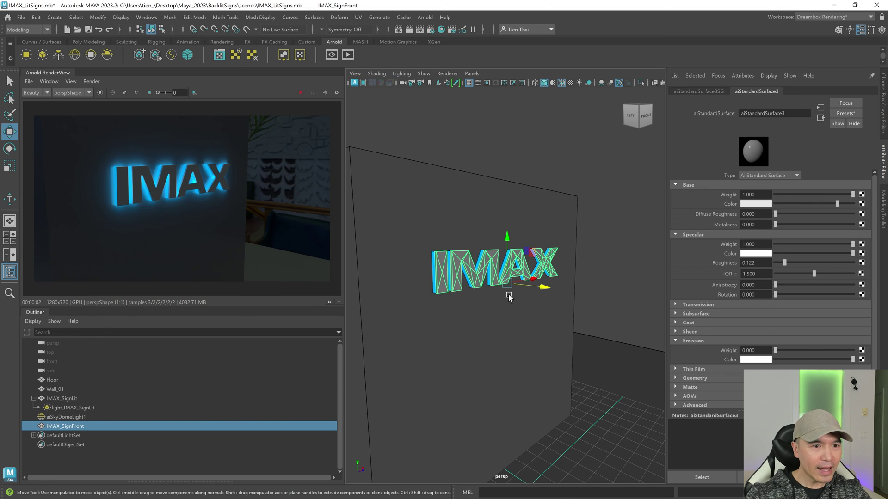
left_click_drag(509, 297, 511, 260, "alt")
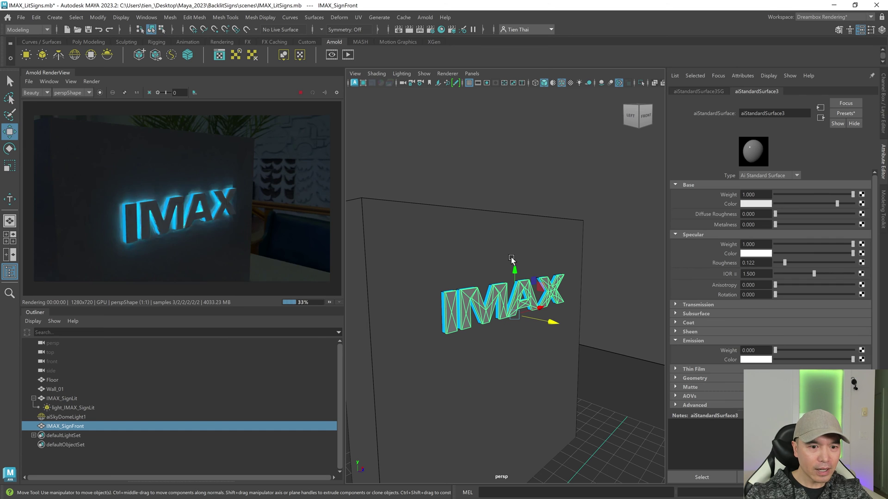
left_click(239, 182)
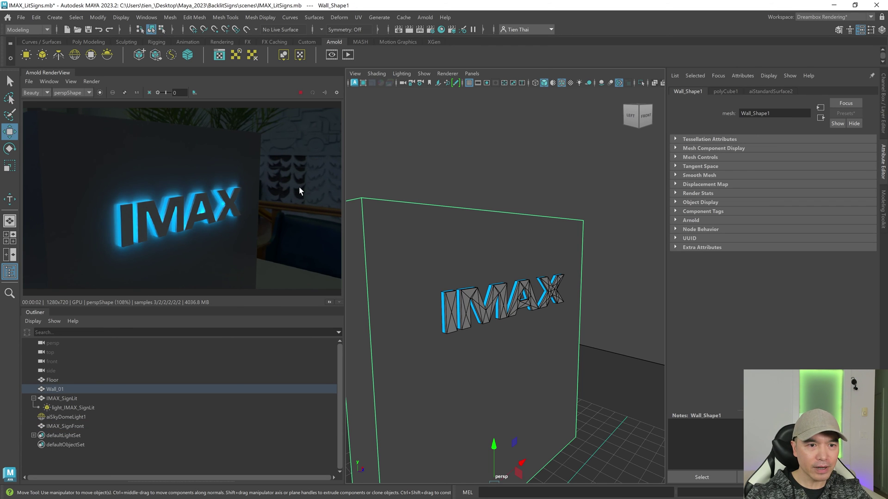
left_click_drag(483, 296, 490, 285, "alt")
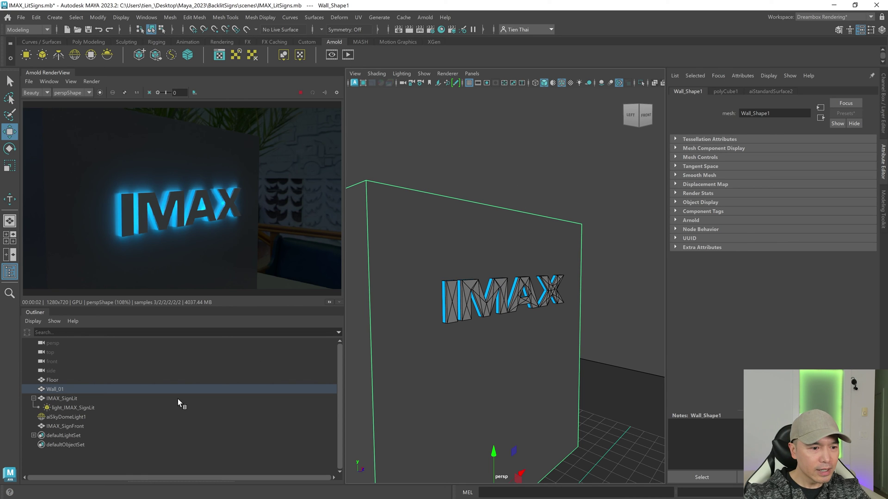
Step: Set the exposure of light_IMAX_SignLit to 6
left_click(86, 407)
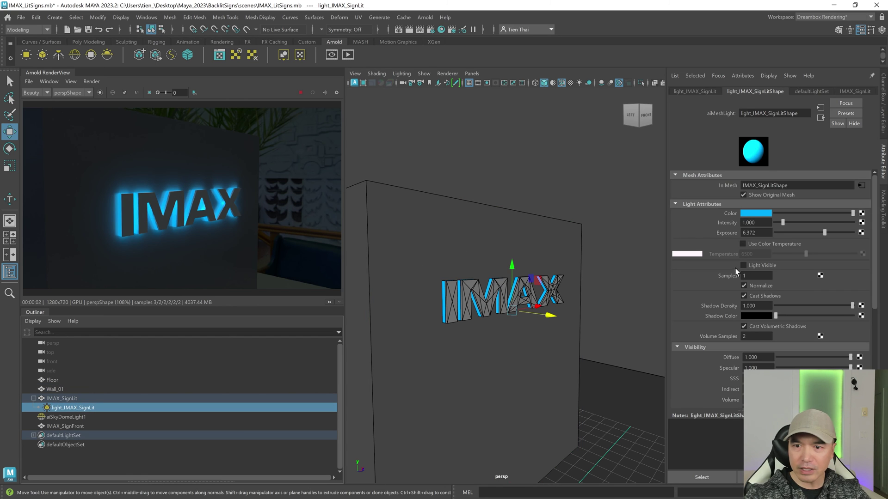
double_click(749, 233)
type("6")
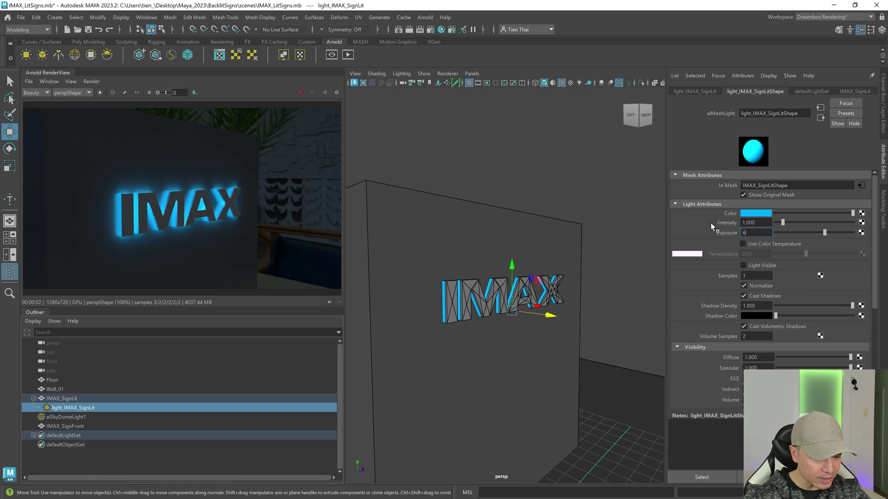
key("Return")
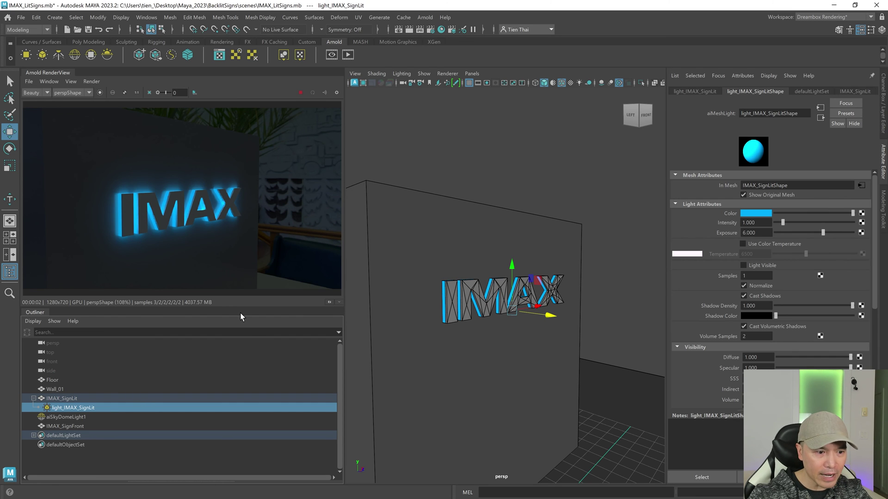
Step: Try a brighter aiSkyDomeLight1 intensity of about 1.22 and undo the change
left_click(75, 417)
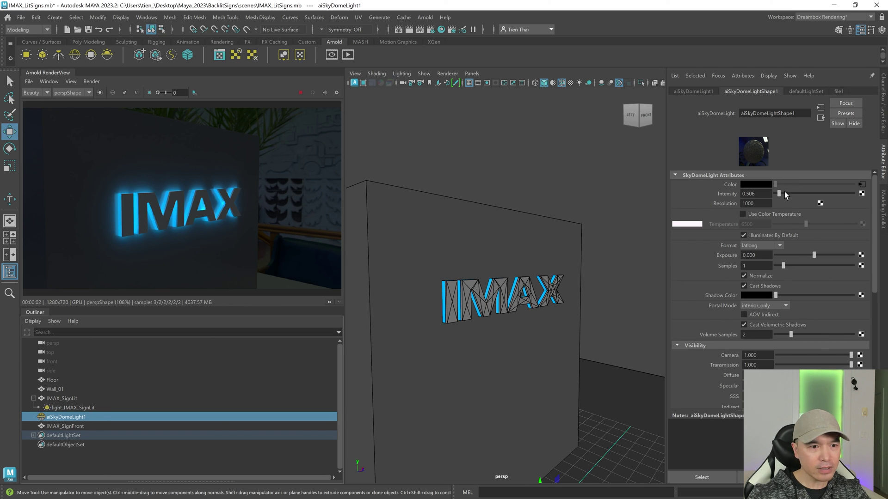
left_click_drag(784, 194, 783, 196)
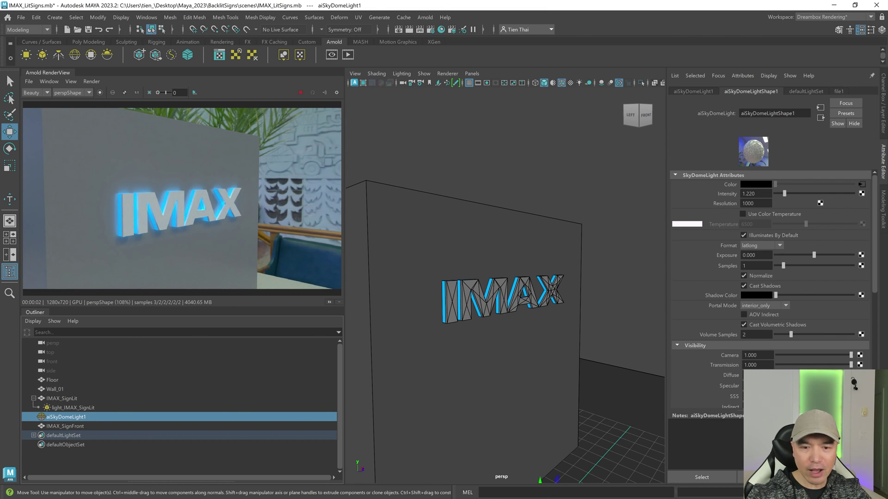
key("ctrl+z")
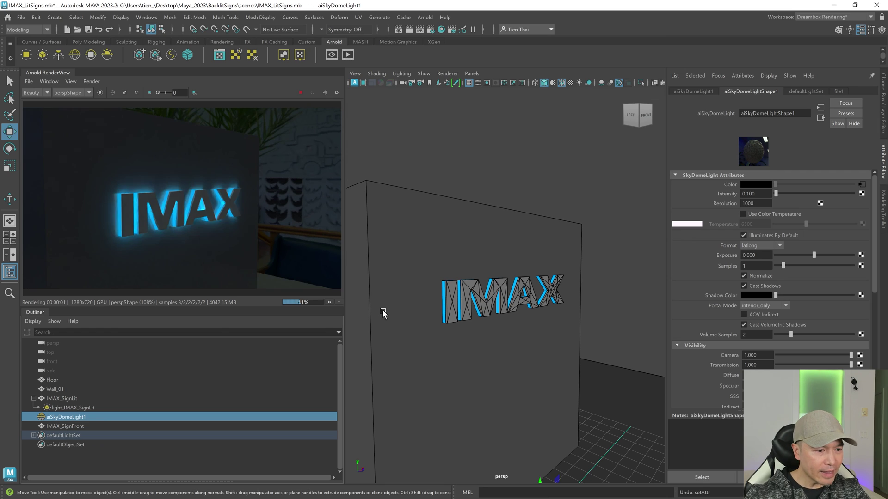
Step: Stop the live render and set the samples of light_IMAX_SignLit to 4
left_click(300, 94)
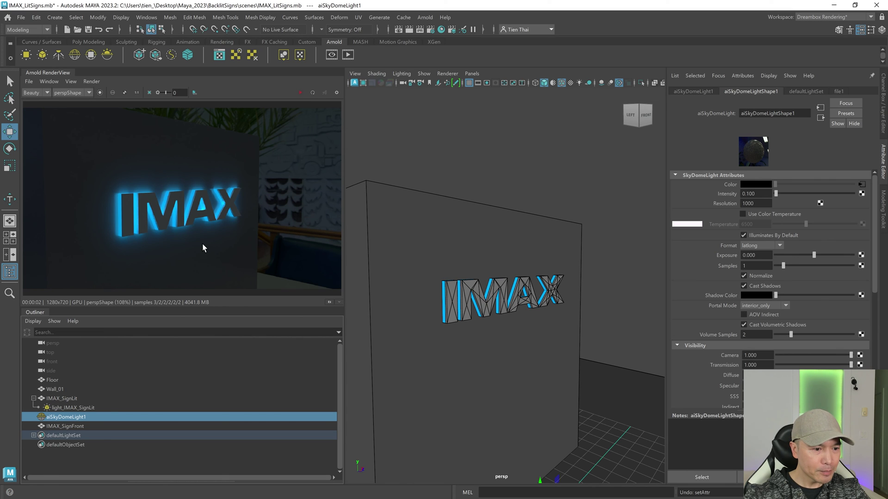
left_click(91, 408)
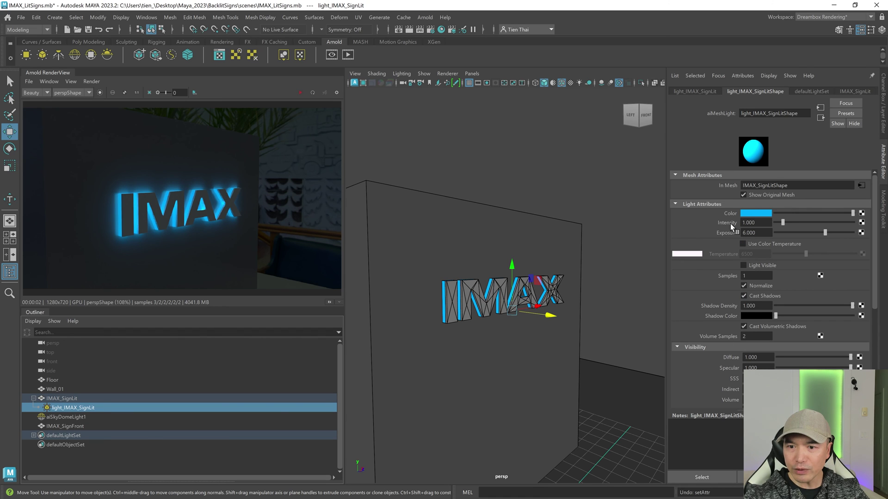
left_click(756, 275)
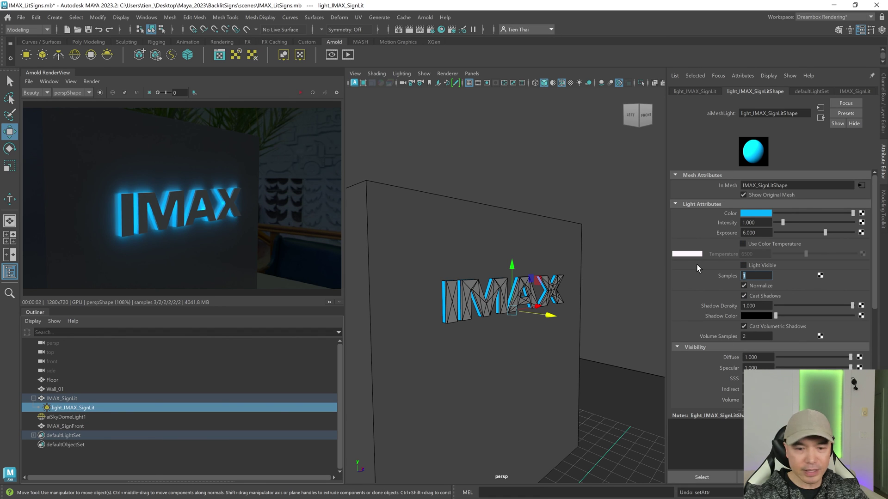
type("4")
key("Return")
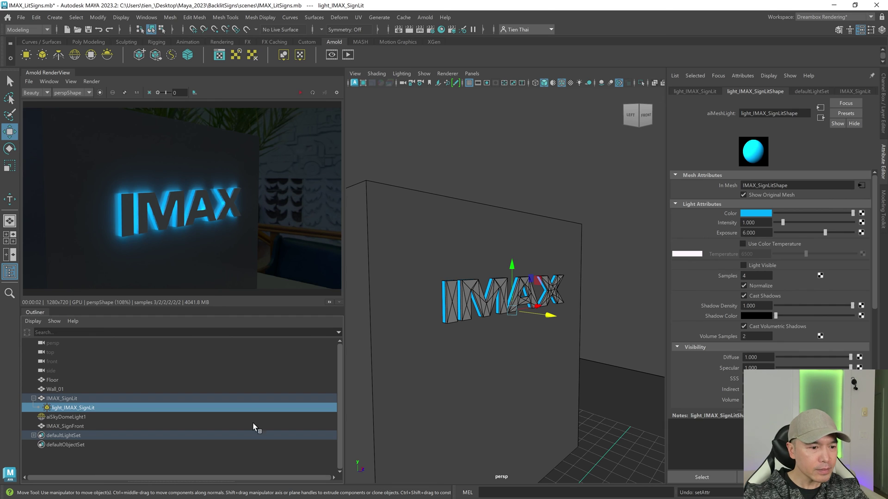
Step: Set the samples of aiSkyDomeLight1 to 4
left_click(68, 417)
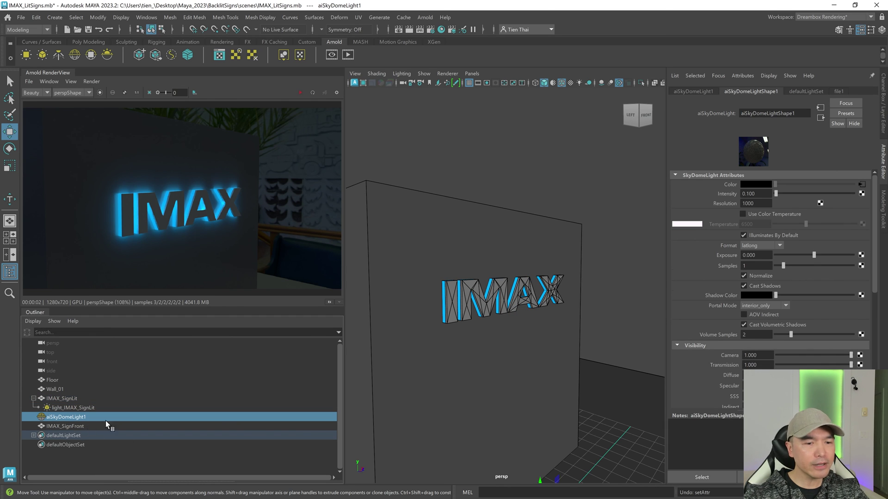
left_click(756, 266)
type("4")
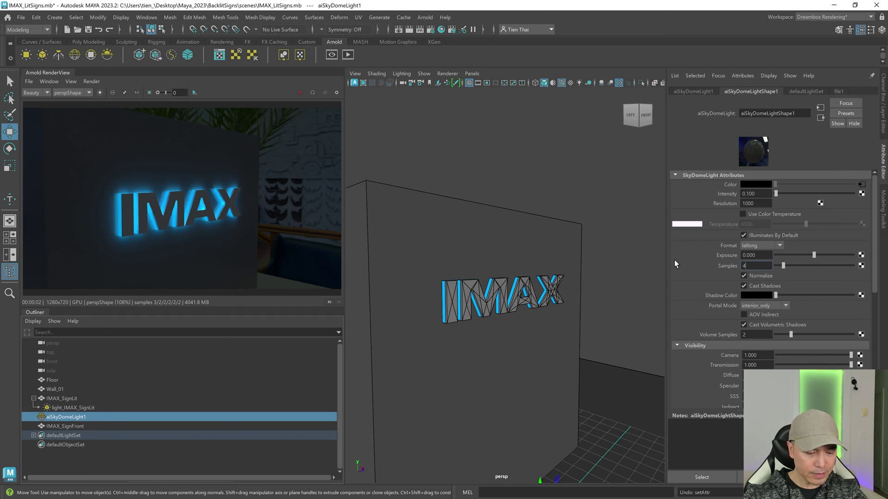
key("Return")
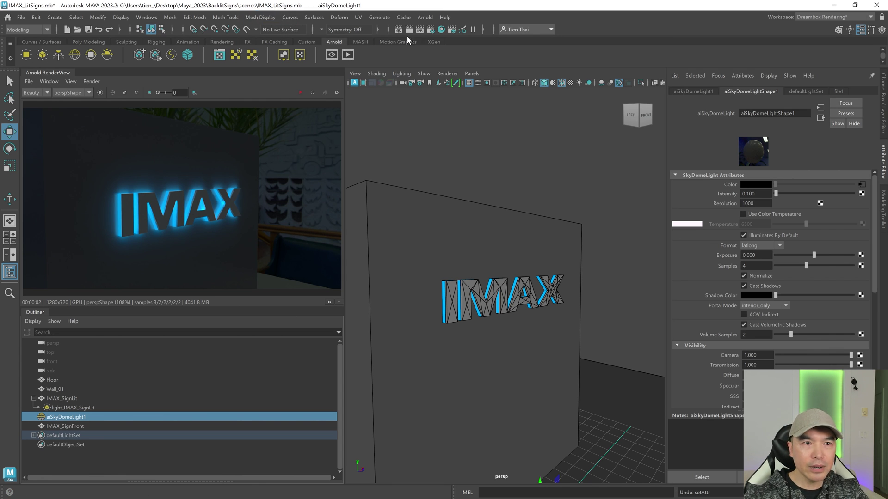
Step: Set the Arnold renderer's Camera (AA) samples to 5 in the render settings
left_click(431, 30)
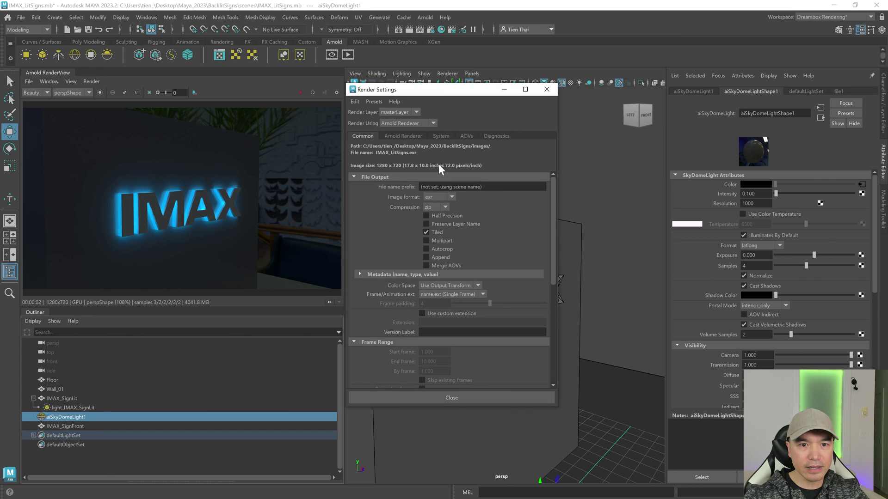
left_click(407, 135)
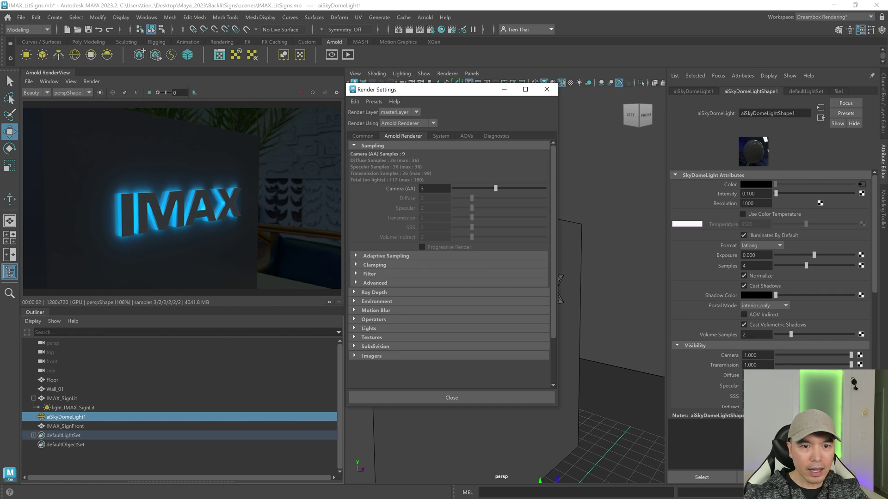
double_click(423, 188)
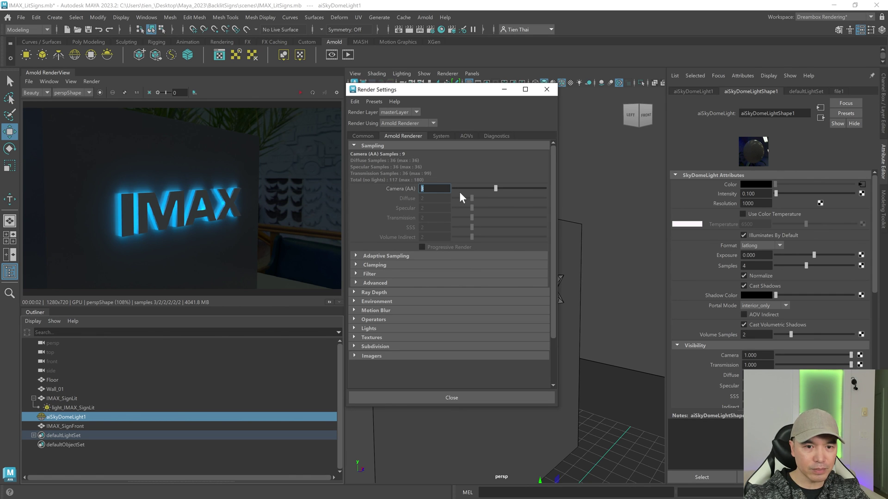
type("4")
key("Return")
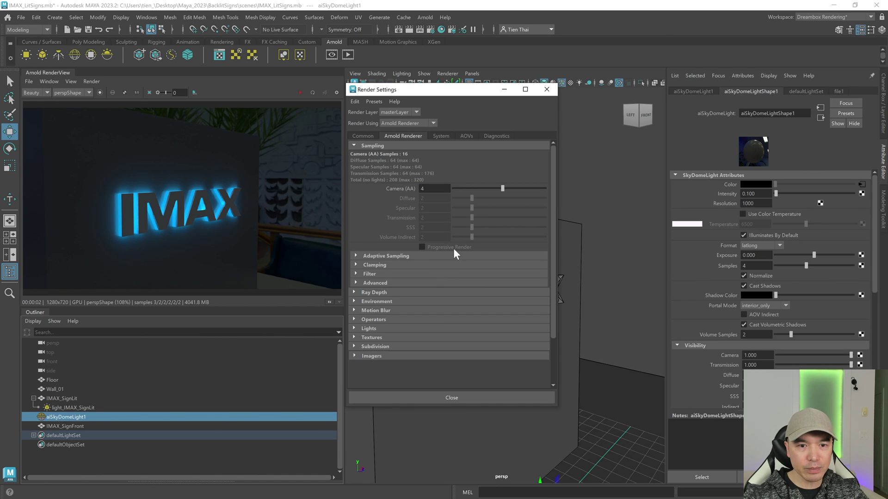
left_click_drag(437, 189, 383, 192)
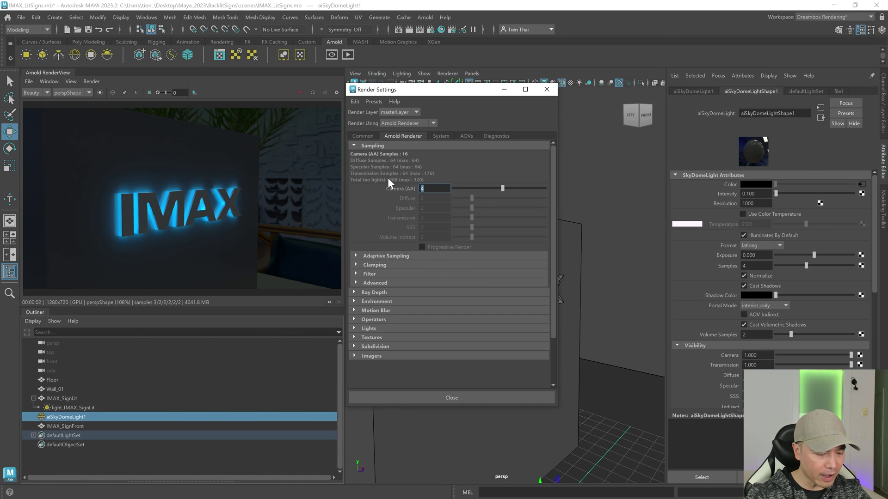
type("5")
key("Return")
Step: Set the render image size preset to HD_1080, close the render settings and rerun the perspective render
left_click(363, 136)
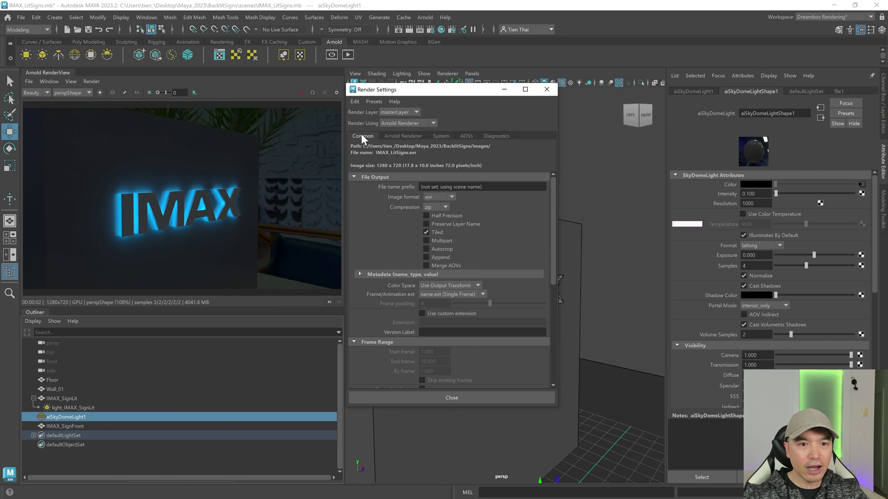
scroll(430, 299, "down", 5)
left_click(486, 316)
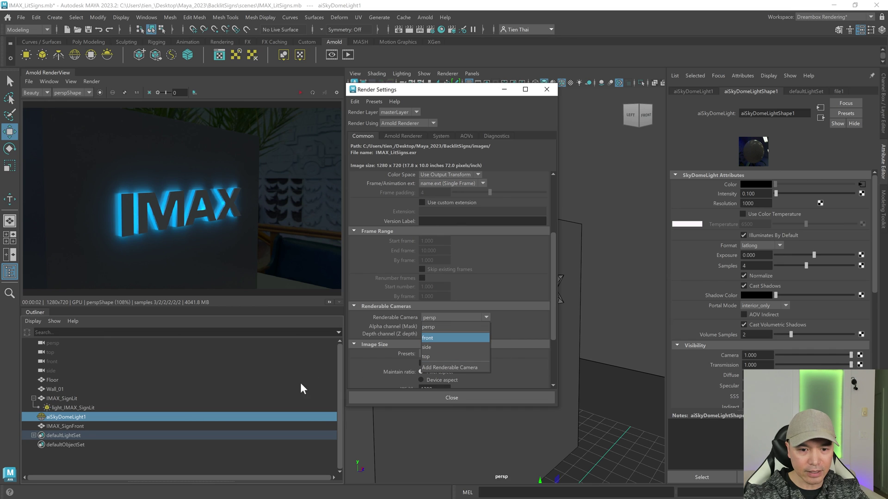
left_click(361, 358)
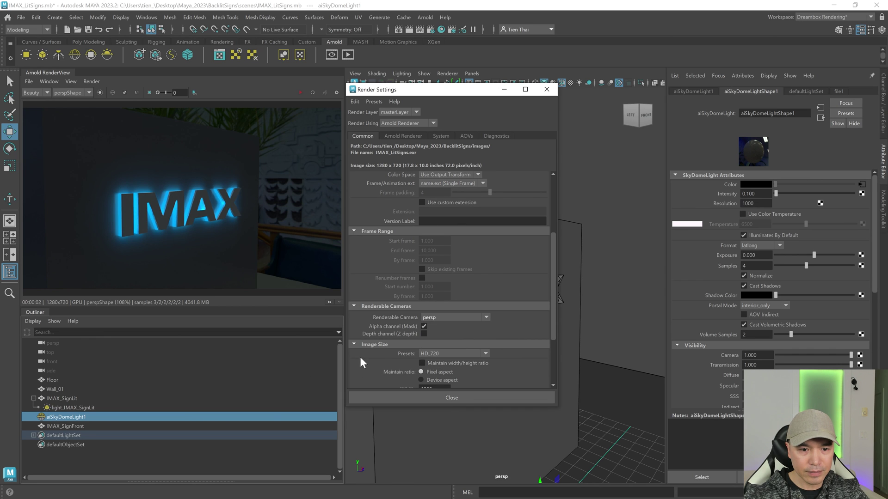
left_click(445, 354)
scroll(448, 392, "up", 1)
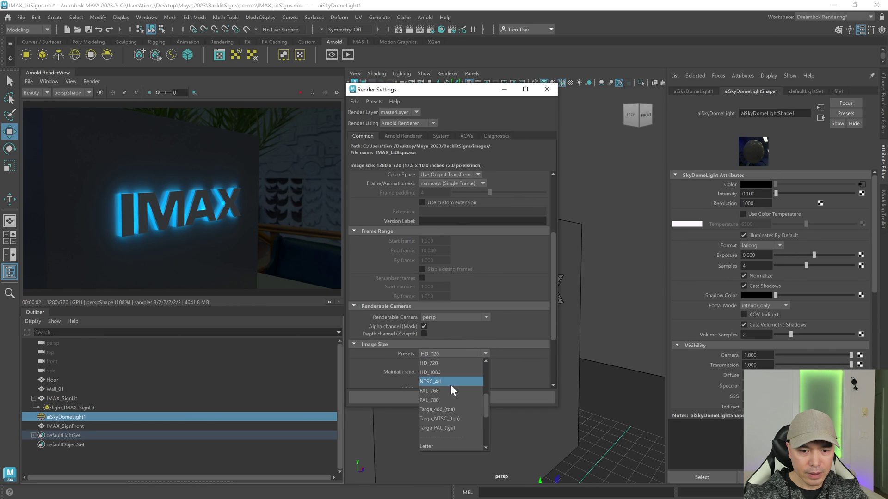
left_click(443, 373)
left_click(547, 90)
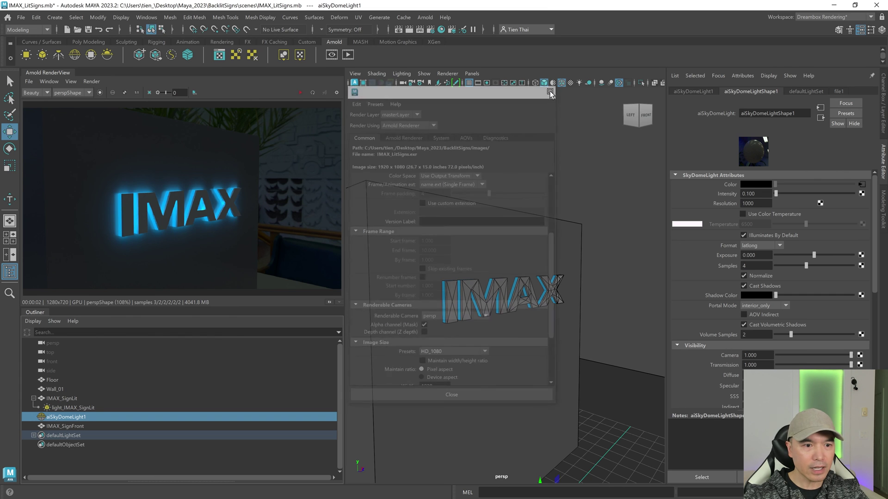
left_click(268, 178)
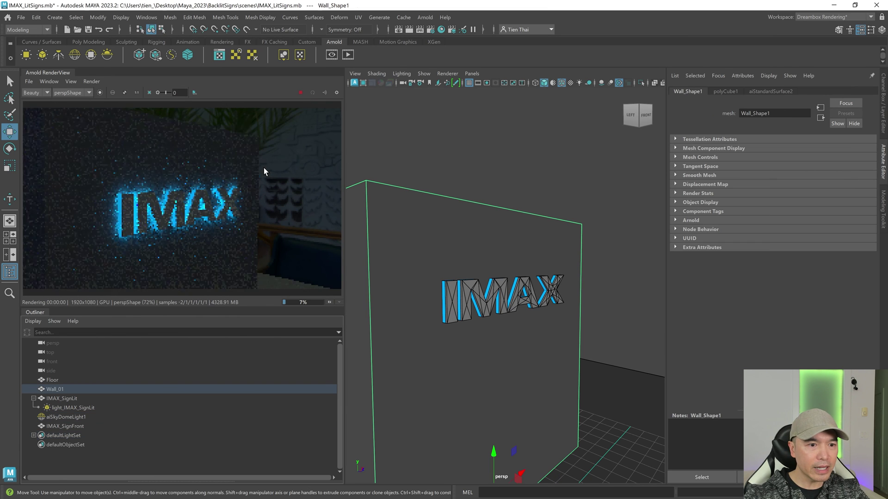